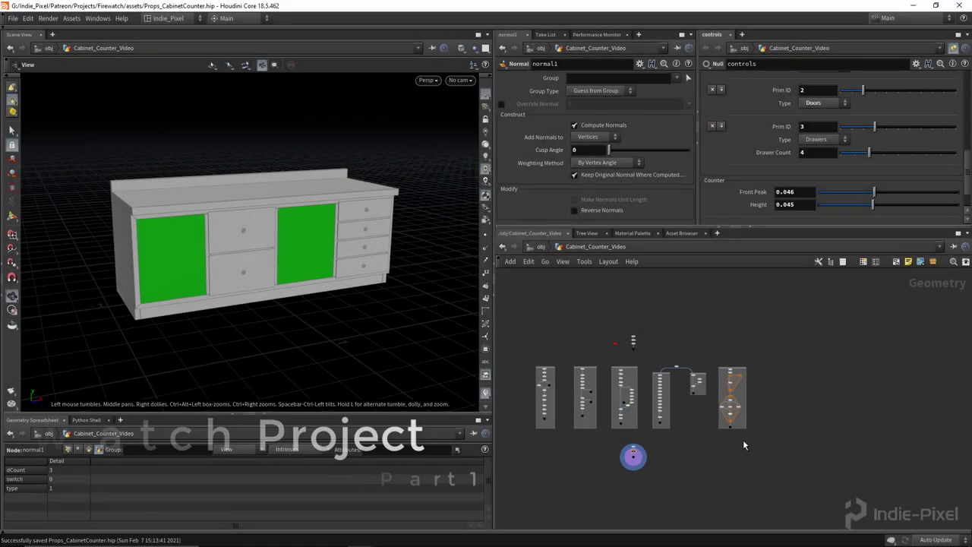
# Examine the cabinet counter's green placeholder door panels, drawers and the Prim ID override settings.
pyautogui.moveTo(275, 225); pyautogui.dragTo(296, 201)
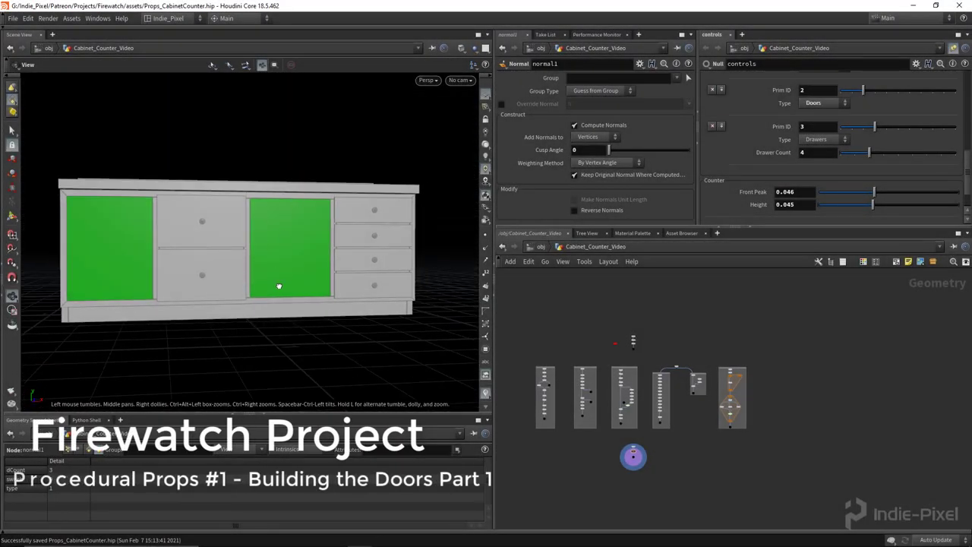
pyautogui.moveTo(277, 276); pyautogui.dragTo(278, 232)
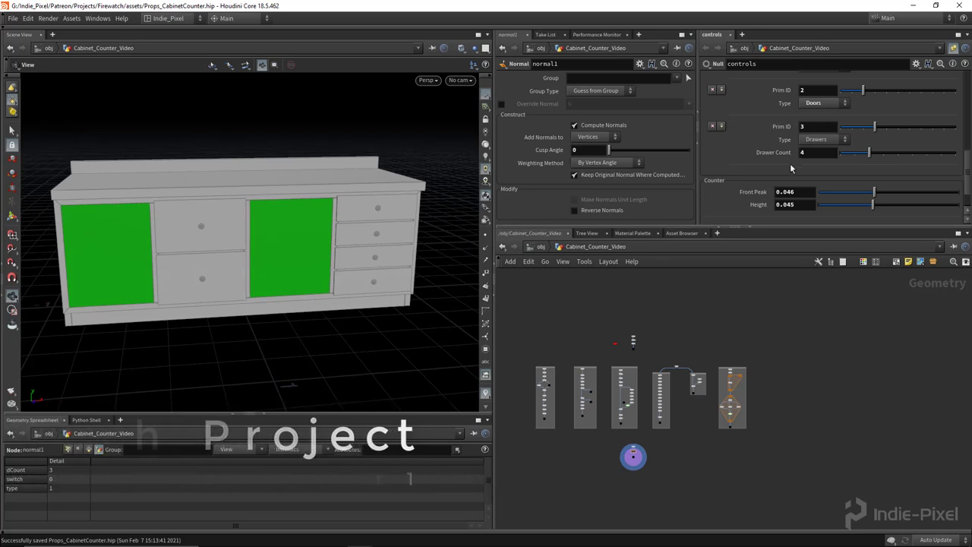
pyautogui.scroll(1, 811, 164)
pyautogui.scroll(1, 824, 133)
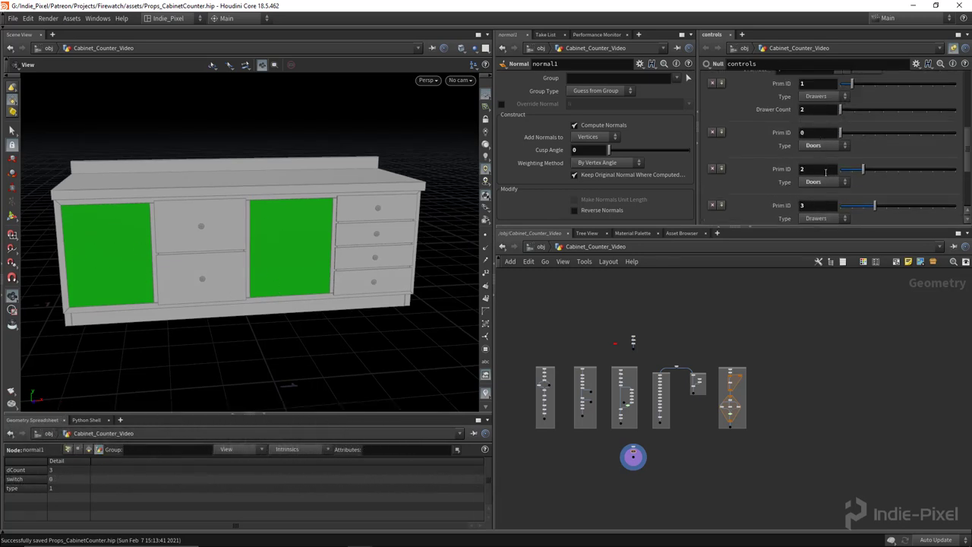
pyautogui.scroll(-2, 299, 217)
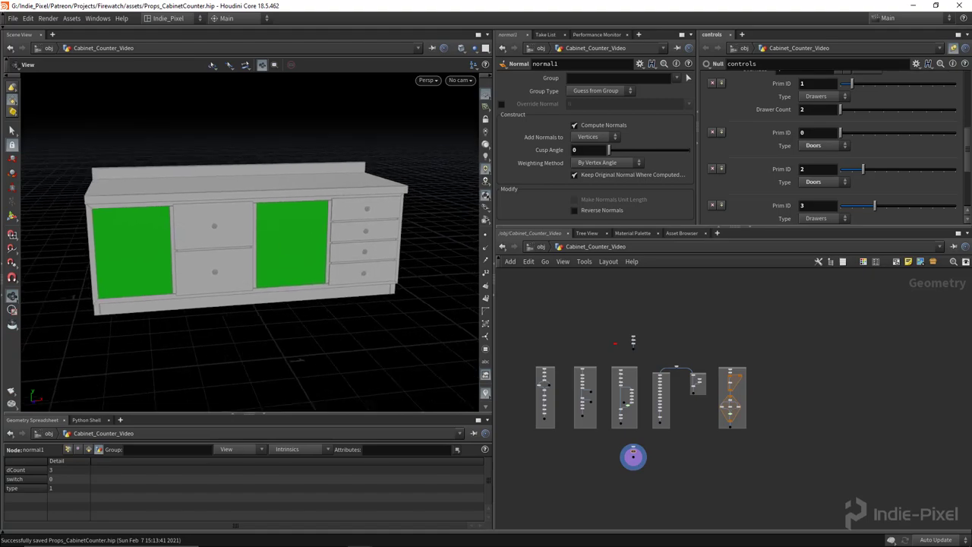
pyautogui.moveTo(387, 542)
pyautogui.click(335, 539)
pyautogui.click(334, 537)
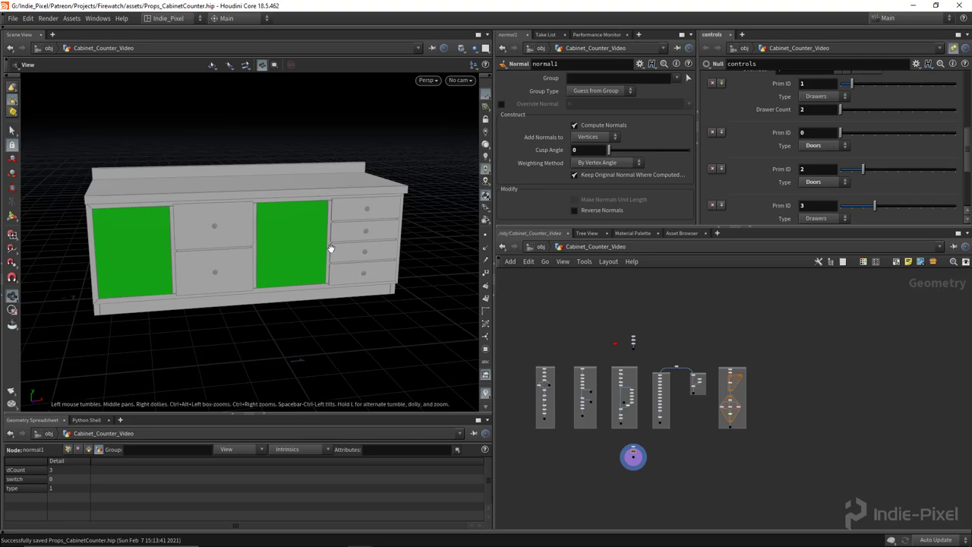
pyautogui.scroll(-3, 289, 225)
pyautogui.moveTo(290, 228); pyautogui.dragTo(358, 238)
pyautogui.scroll(4, 302, 227)
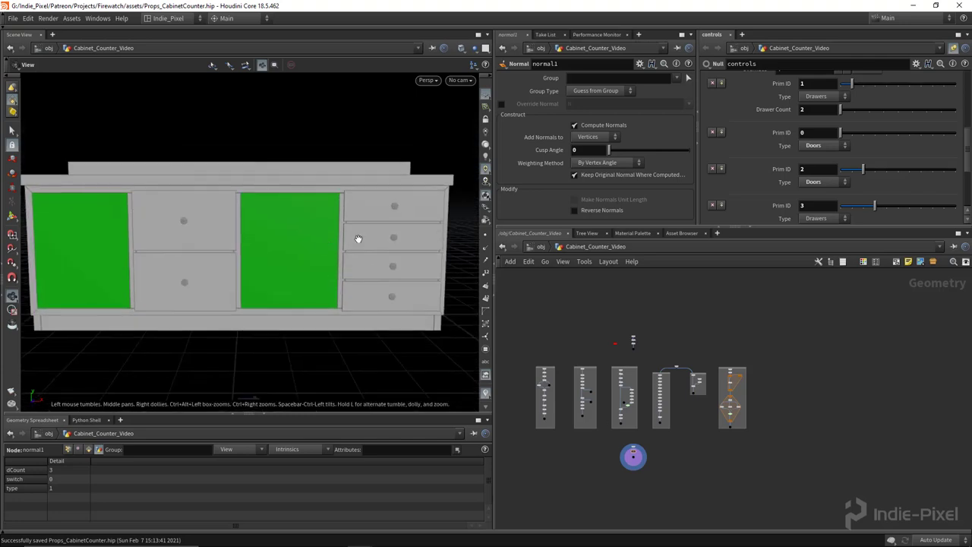
# Go inside the build_doors subnetwork and delete its color1 node.
pyautogui.doubleClick(742, 417)
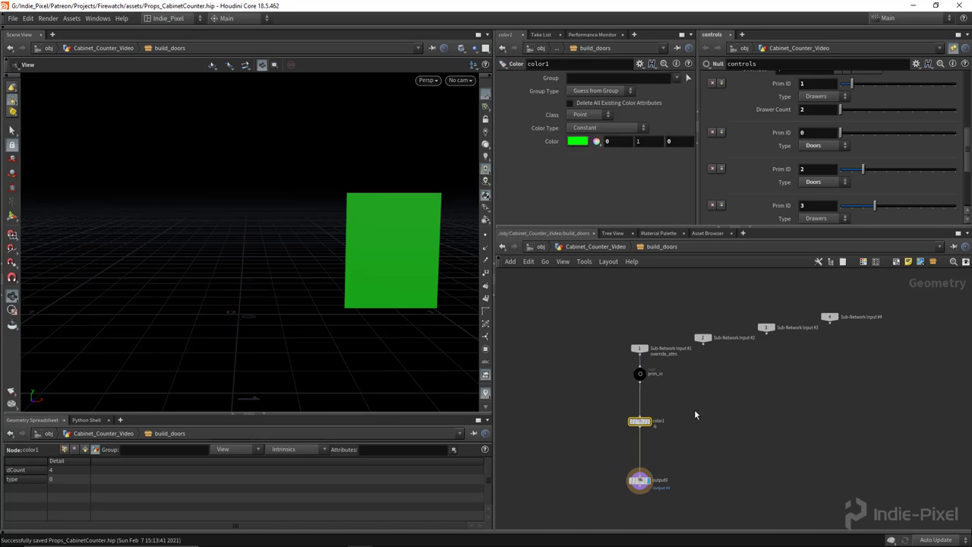
pyautogui.moveTo(694, 414); pyautogui.dragTo(722, 372, button='middle')
pyautogui.press('Delete')
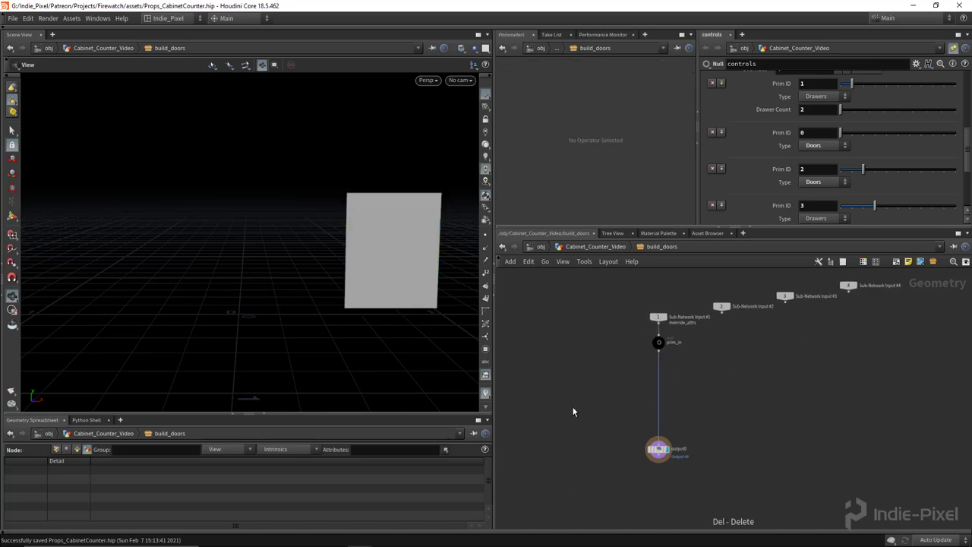
# Lay out the unused Sub-Network Inputs #2, #3 and #4 together and move them away from the main node chain.
pyautogui.moveTo(412, 241); pyautogui.dragTo(317, 256, button='middle')
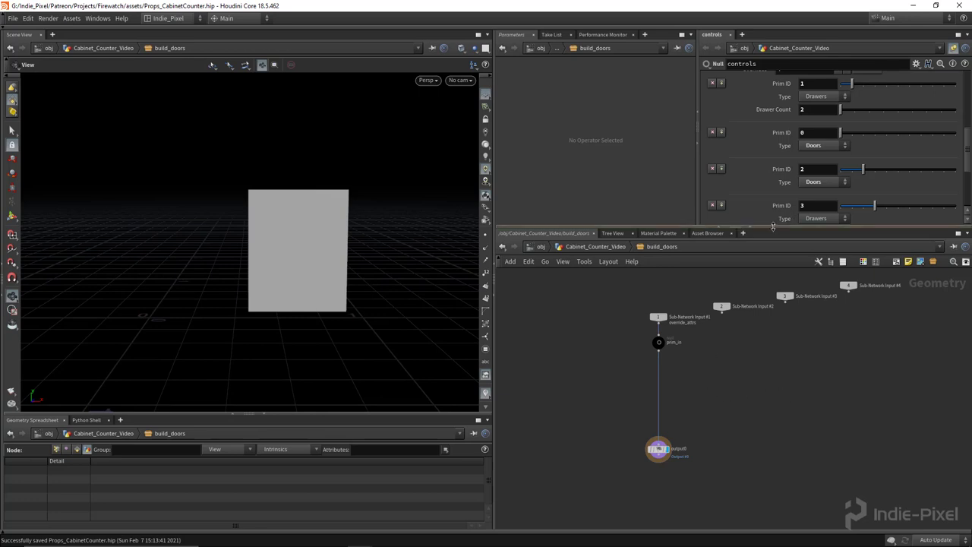
pyautogui.moveTo(774, 227); pyautogui.dragTo(777, 153)
pyautogui.moveTo(784, 274); pyautogui.dragTo(732, 301, button='middle')
pyautogui.moveTo(660, 255); pyautogui.dragTo(896, 315)
pyautogui.hotkey('shift', 'l')
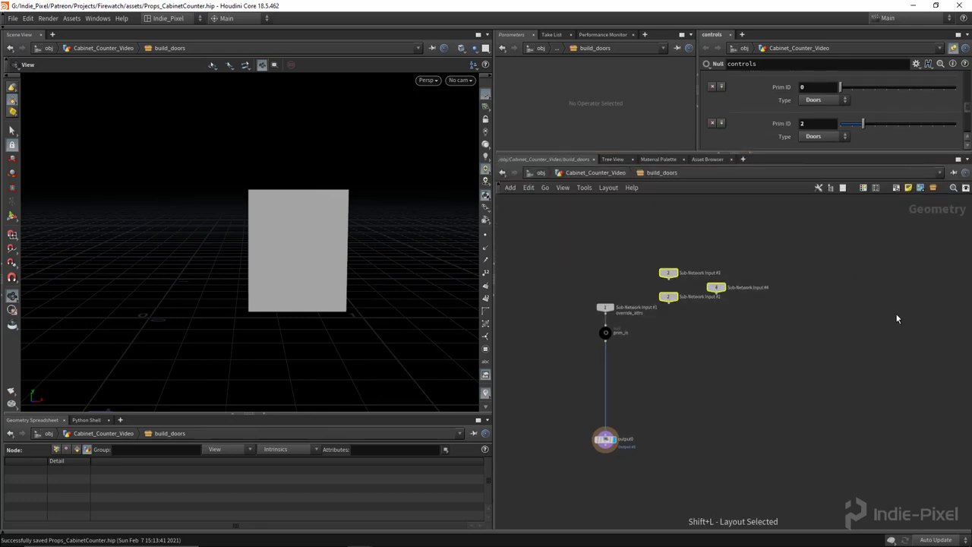
pyautogui.moveTo(716, 288); pyautogui.dragTo(827, 268)
pyautogui.click(683, 398)
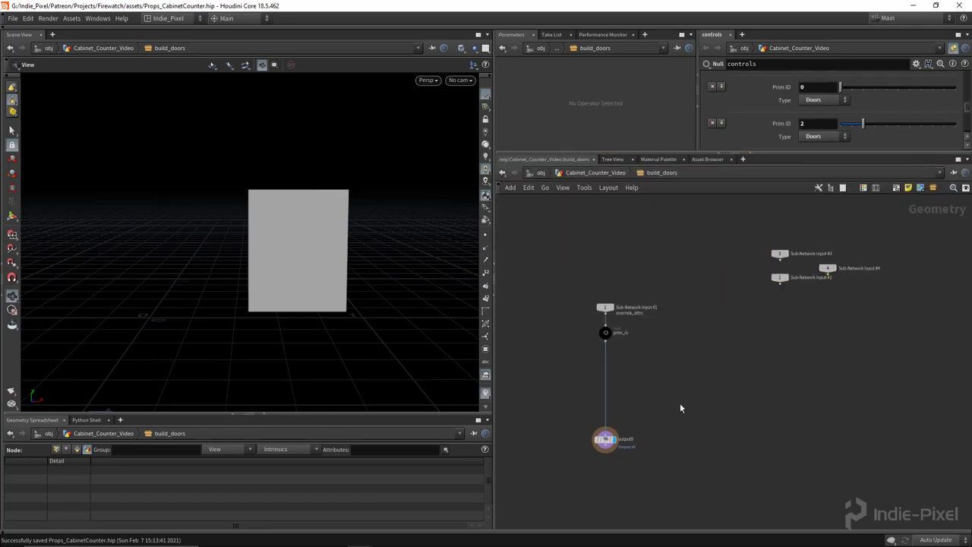
# Move the output0 node farther down from prim_in to make room for new nodes.
pyautogui.moveTo(683, 399); pyautogui.dragTo(715, 323, button='middle')
pyautogui.moveTo(690, 344); pyautogui.dragTo(590, 394)
pyautogui.click(637, 364)
pyautogui.moveTo(636, 364); pyautogui.dragTo(636, 434)
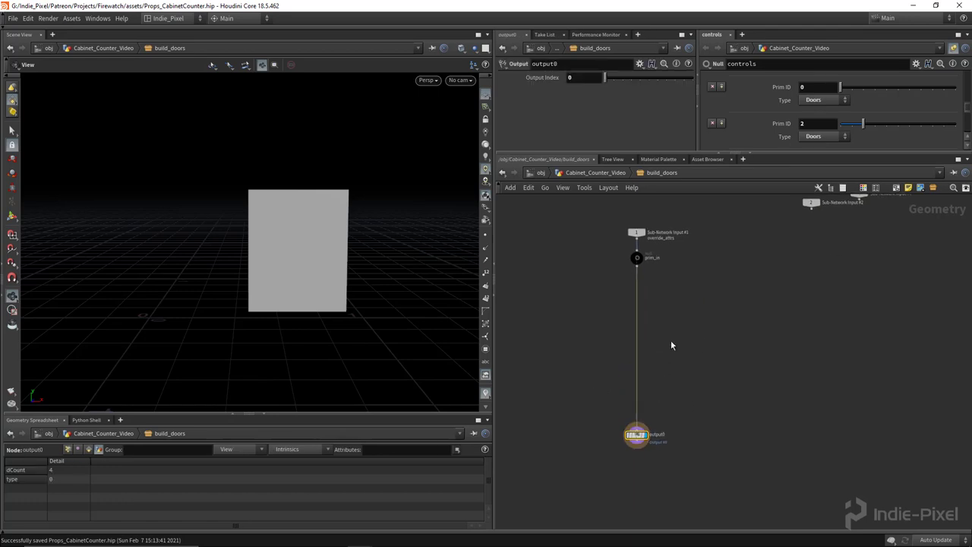
# Add a PolyExtrude node beside the main chain, wire it from prim_in and display its result.
pyautogui.moveTo(666, 345); pyautogui.dragTo(679, 371, button='middle')
pyautogui.press('Tab')
pyautogui.write('poly')
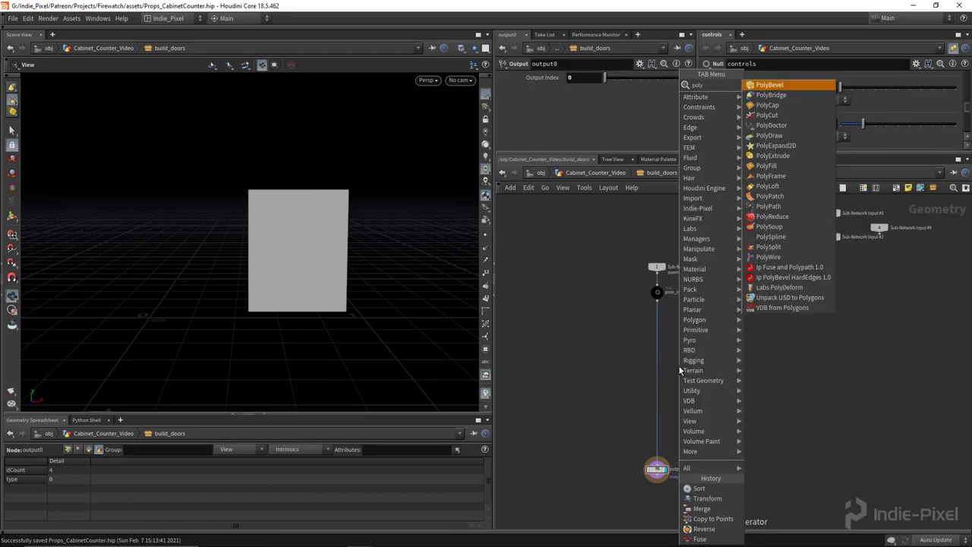
pyautogui.click(783, 157)
pyautogui.scroll(5, 667, 340)
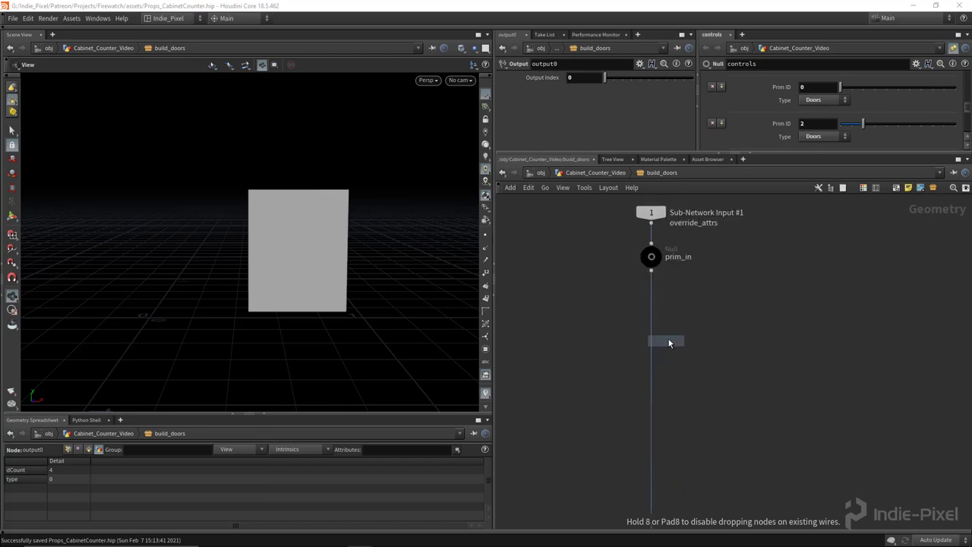
pyautogui.click(668, 341)
pyautogui.moveTo(644, 240); pyautogui.dragTo(693, 349)
pyautogui.click(703, 347)
# Extrude the door panel into a thin slab with polyextrude1 and enable Output Back.
pyautogui.moveTo(384, 253); pyautogui.dragTo(331, 255)
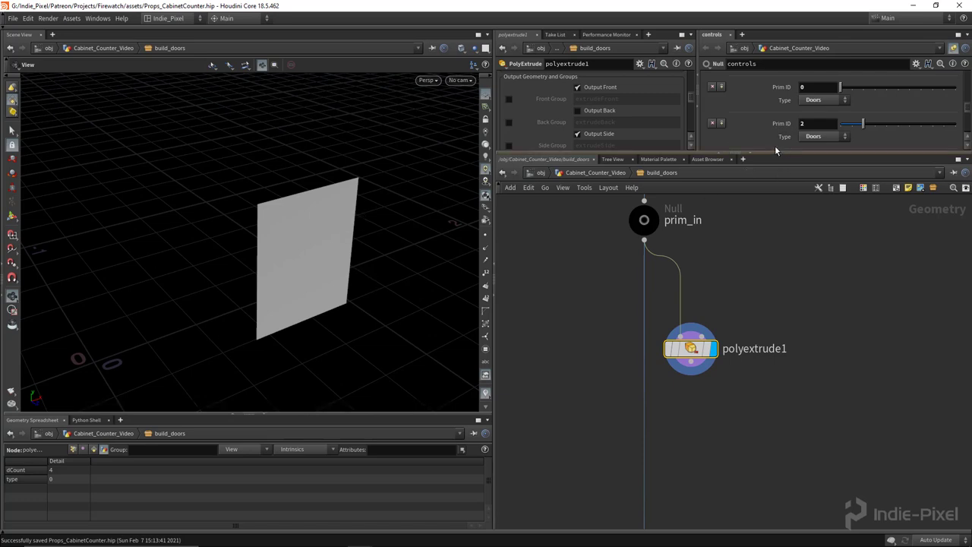
pyautogui.moveTo(774, 153); pyautogui.dragTo(704, 232)
pyautogui.moveTo(697, 191); pyautogui.dragTo(731, 190)
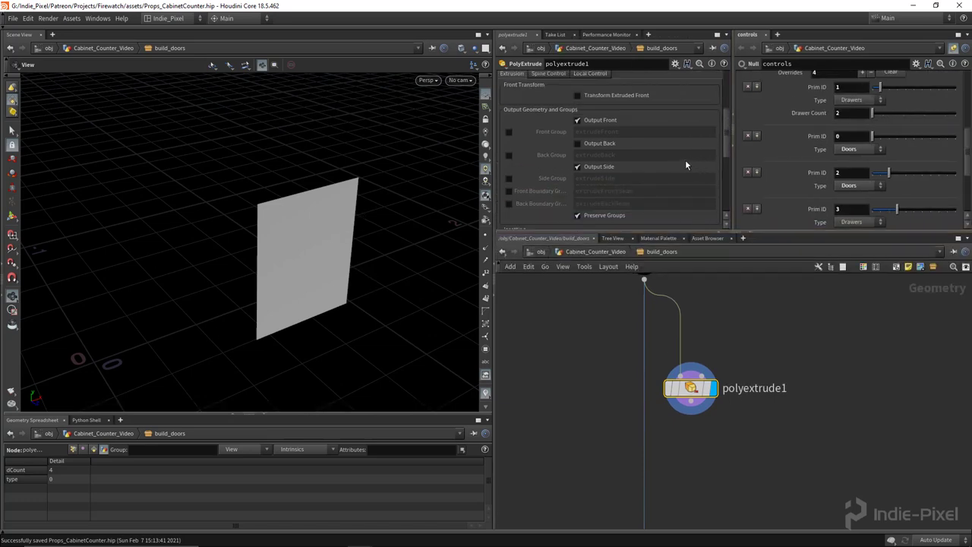
pyautogui.scroll(5, 607, 152)
pyautogui.moveTo(581, 144)
pyautogui.mouseDown(button='middle')
pyautogui.moveTo(586, 155)
pyautogui.moveTo(603, 156)
pyautogui.moveTo(584, 156)
pyautogui.moveTo(595, 142)
pyautogui.moveTo(564, 151)
pyautogui.moveTo(585, 130)
pyautogui.mouseUp(button='middle')
pyautogui.moveTo(360, 161); pyautogui.dragTo(391, 189)
pyautogui.scroll(2, 391, 189)
pyautogui.scroll(-3, 627, 180)
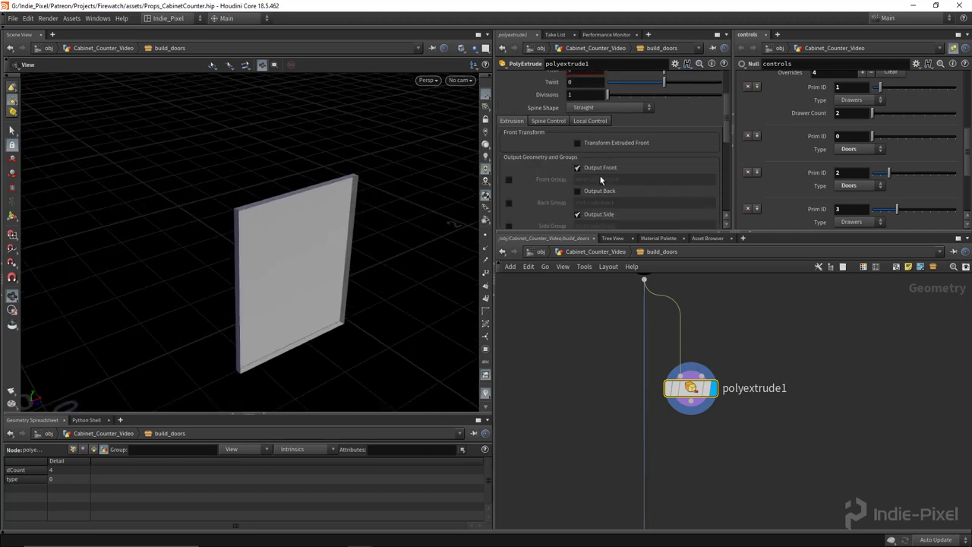
pyautogui.click(592, 194)
# Add a Reverse node below polyextrude1, connect it to the extrusion and display it to flip the door's normals.
pyautogui.press('Tab')
pyautogui.write('rev')
pyautogui.press('Return')
pyautogui.click(669, 399)
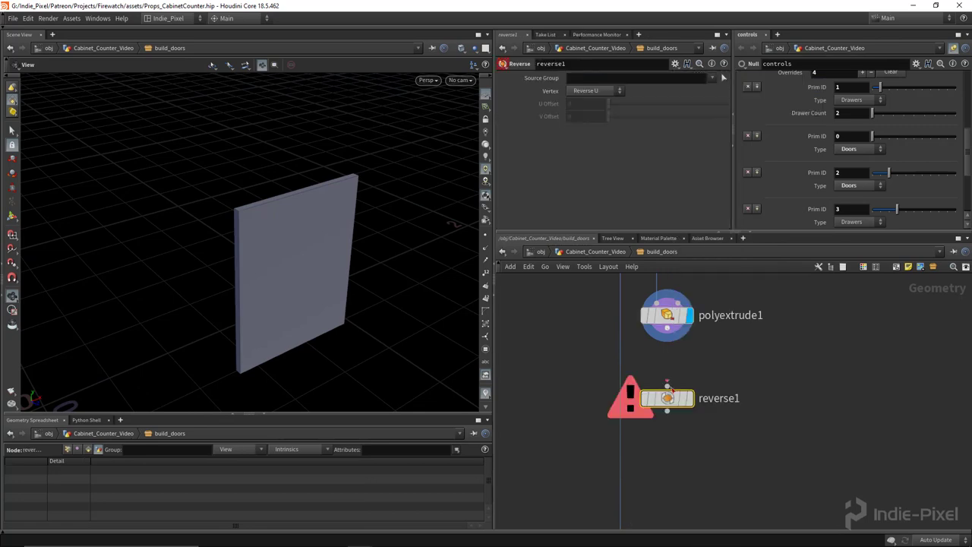
pyautogui.click(691, 400)
pyautogui.moveTo(673, 402); pyautogui.dragTo(673, 372)
pyautogui.moveTo(323, 243); pyautogui.dragTo(228, 256)
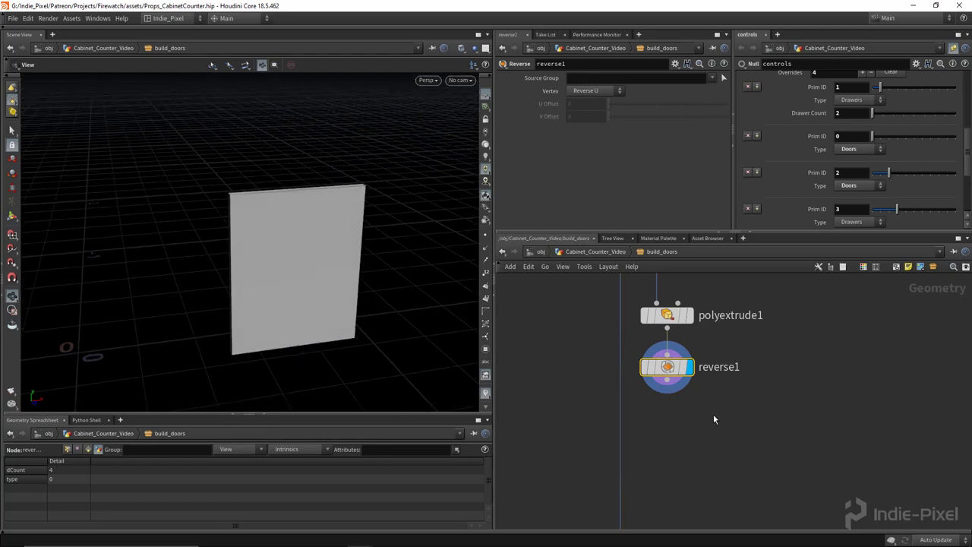
# Copy the knob subnetwork from the build_drawer subnetwork inside build_drawers.
pyautogui.scroll(-3, 719, 417)
pyautogui.scroll(-3, 718, 390)
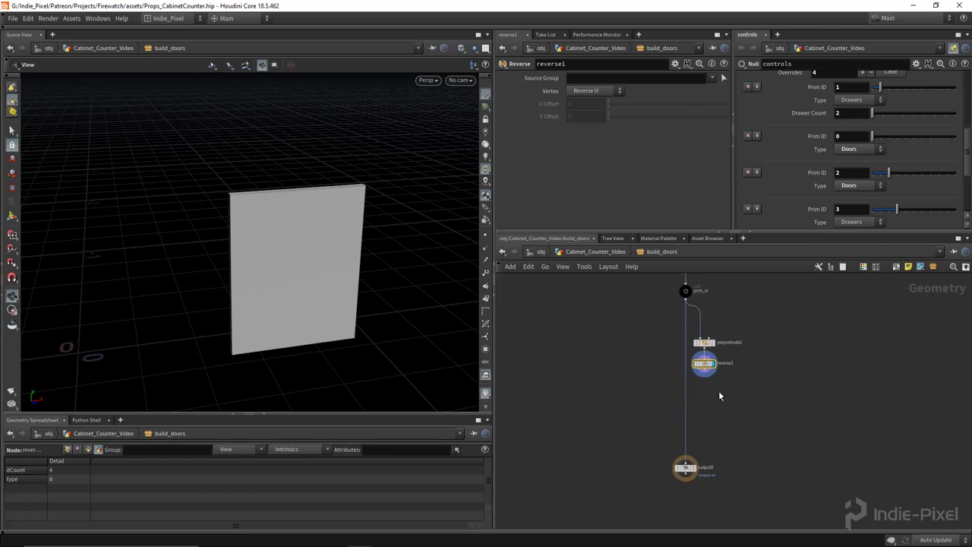
pyautogui.press('u')
pyautogui.scroll(3, 664, 393)
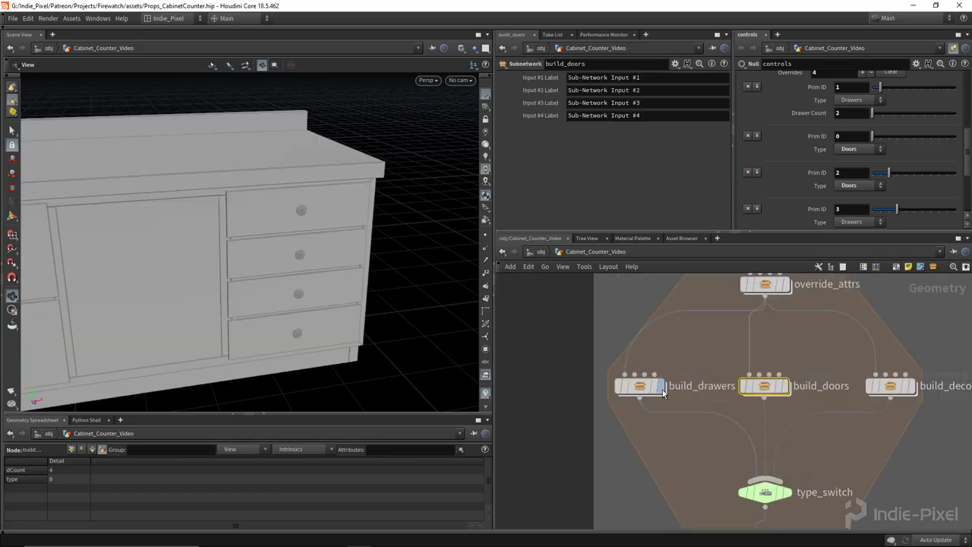
pyautogui.doubleClick(643, 386)
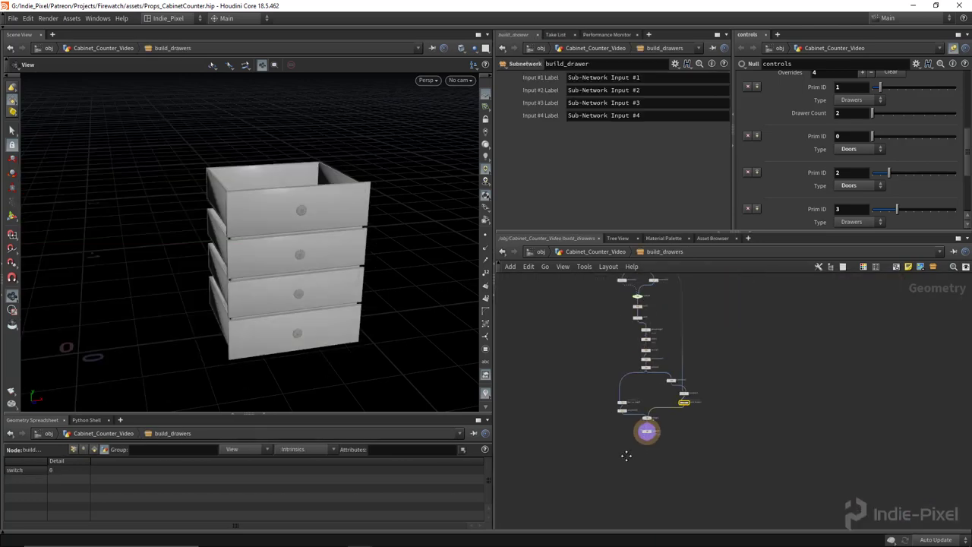
pyautogui.scroll(5, 660, 452)
pyautogui.doubleClick(659, 455)
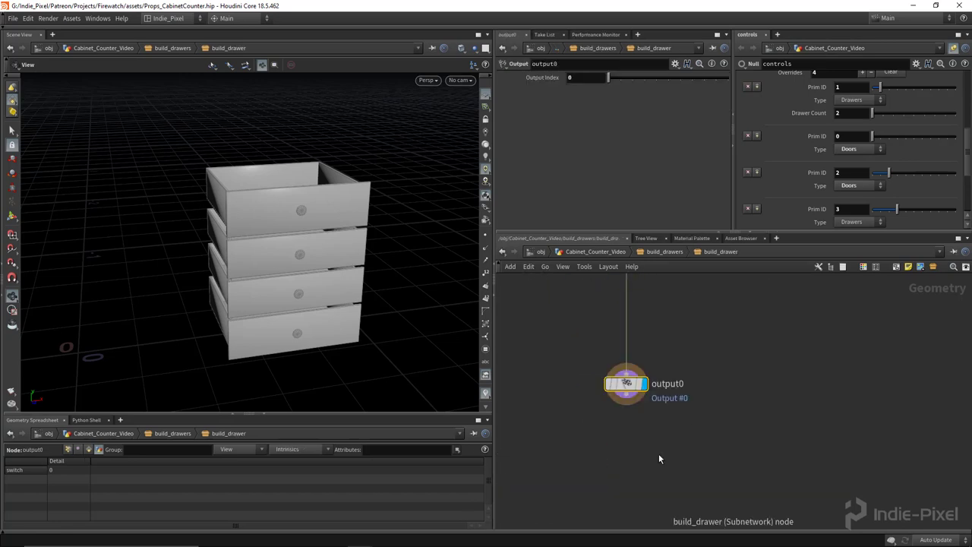
pyautogui.scroll(-5, 600, 403)
pyautogui.scroll(5, 596, 407)
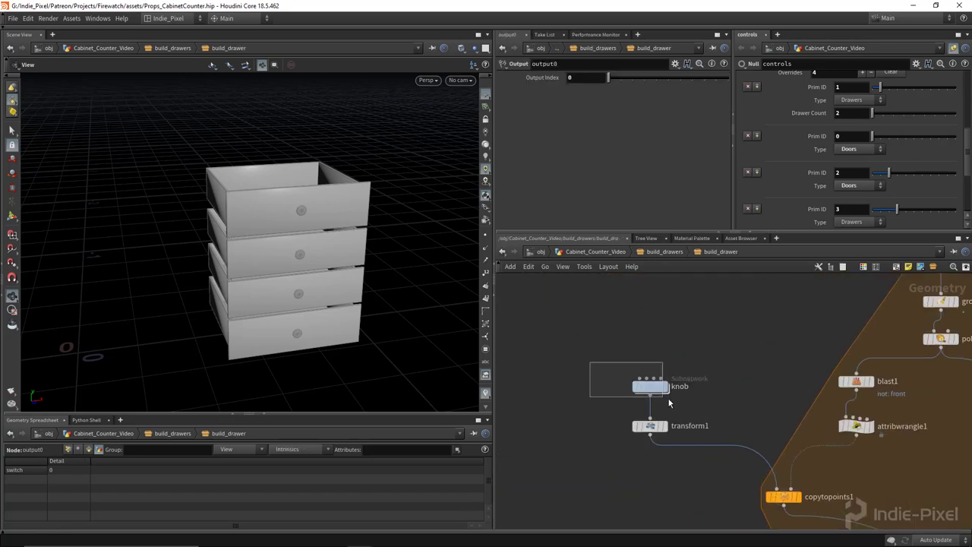
pyautogui.click(671, 396)
pyautogui.hotkey('ctrl', 'c')
# Paste the knob subnetwork into build_doors and display it to inspect its geometry.
pyautogui.moveTo(706, 491); pyautogui.dragTo(657, 425, button='middle')
pyautogui.press('u')
pyautogui.press('u')
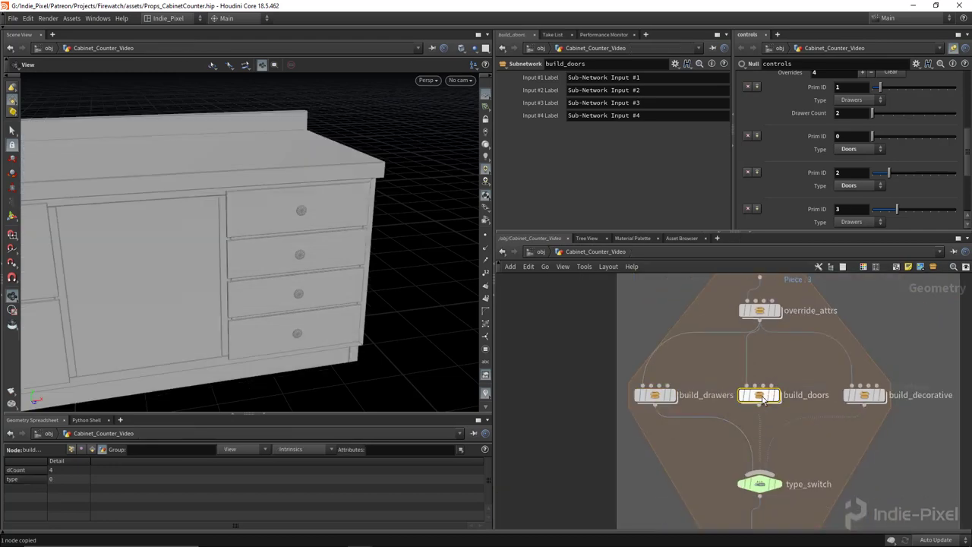
pyautogui.doubleClick(759, 395)
pyautogui.hotkey('ctrl', 'v')
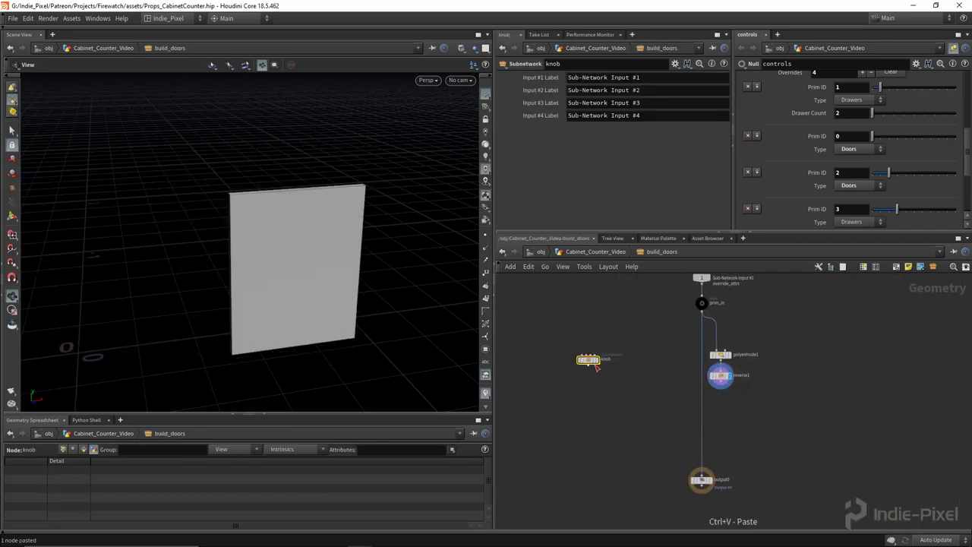
pyautogui.scroll(5, 589, 361)
pyautogui.click(599, 357)
pyautogui.moveTo(347, 300); pyautogui.dragTo(227, 296, button='right')
pyautogui.scroll(-3, 226, 296)
pyautogui.moveTo(281, 284); pyautogui.dragTo(341, 322)
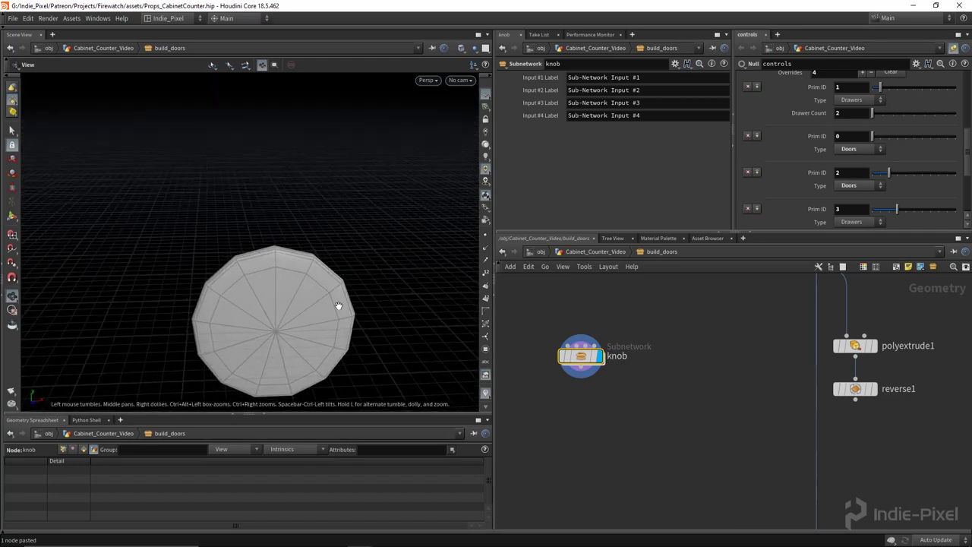
pyautogui.moveTo(303, 261)
pyautogui.mouseDown()
pyautogui.moveTo(369, 271)
pyautogui.moveTo(304, 263)
pyautogui.mouseUp()
pyautogui.scroll(-3, 627, 370)
pyautogui.scroll(4, 750, 359)
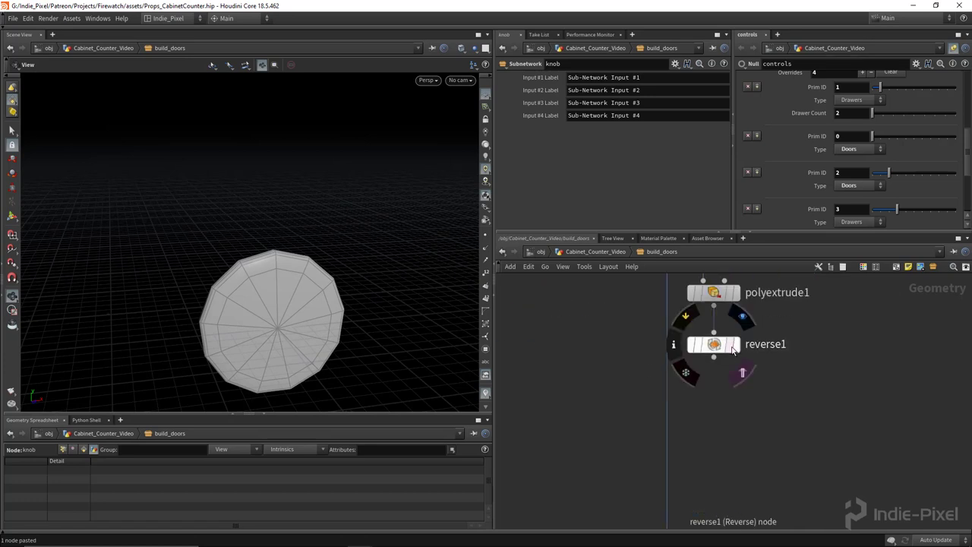
# Display the reverse1 node and frame the door panel in the viewport.
pyautogui.click(735, 343)
pyautogui.hotkey('space', 'g')
pyautogui.scroll(-2, 341, 274)
pyautogui.moveTo(327, 263); pyautogui.dragTo(340, 261)
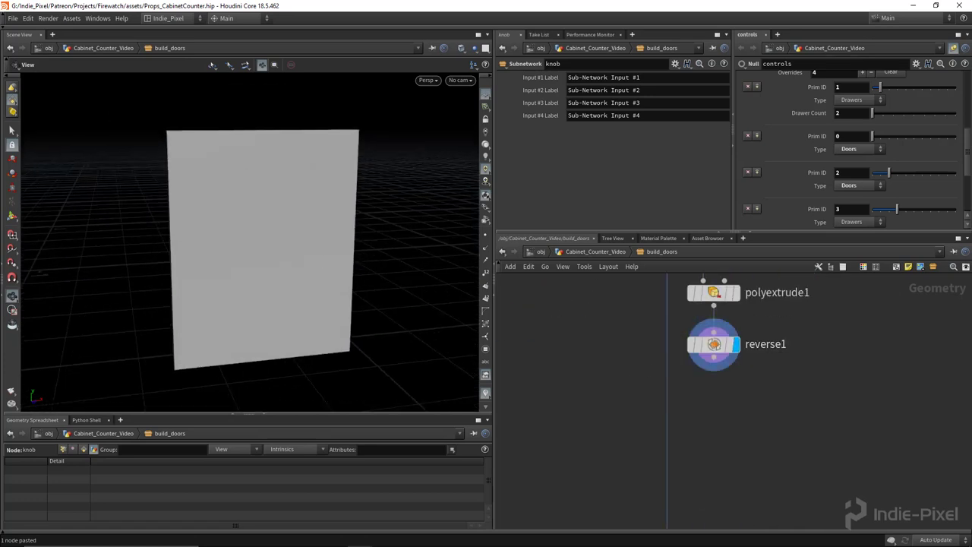
pyautogui.press('h')
pyautogui.moveTo(339, 299); pyautogui.dragTo(259, 229)
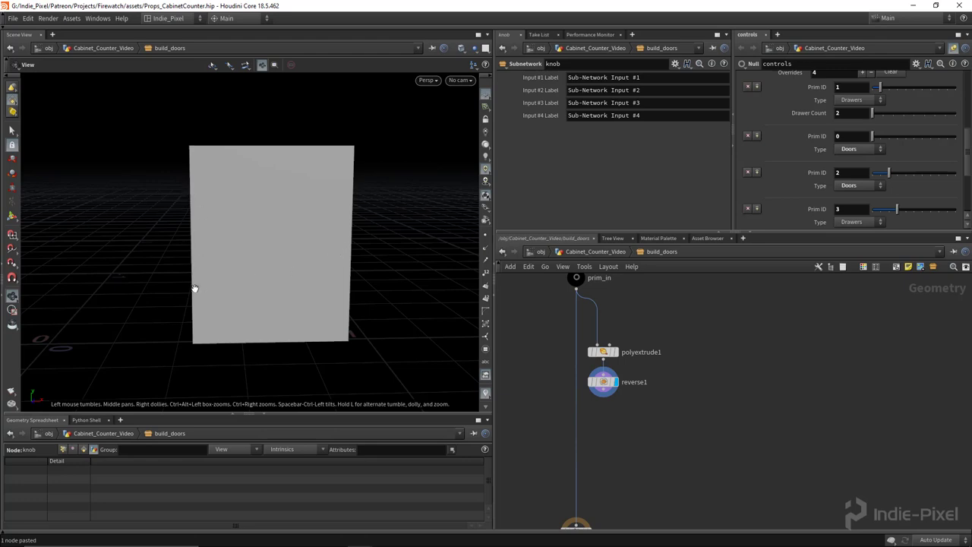
# Add a Sort node wired from prim_in, display it and set its Point Sort to By X.
pyautogui.scroll(-2, 663, 422)
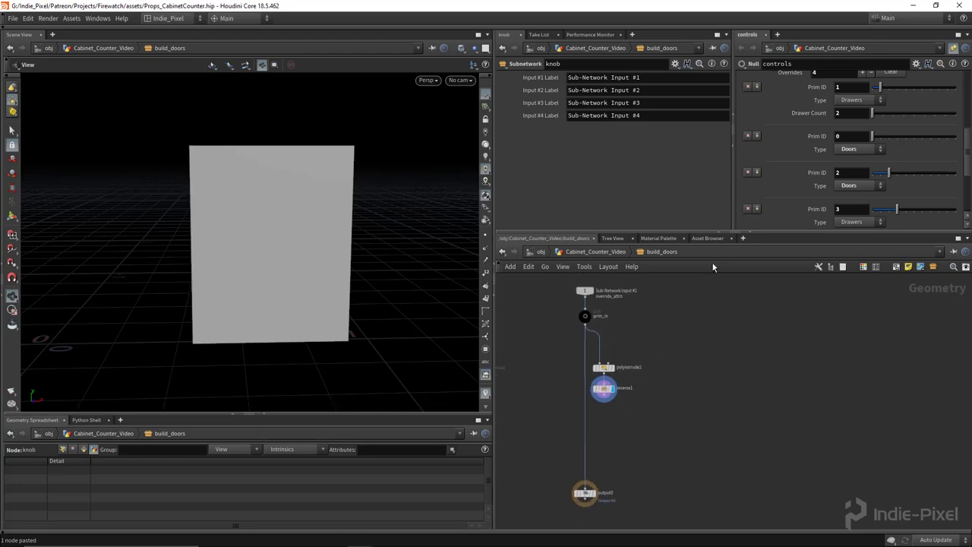
pyautogui.moveTo(712, 232); pyautogui.dragTo(713, 210)
pyautogui.moveTo(665, 371); pyautogui.dragTo(639, 372, button='middle')
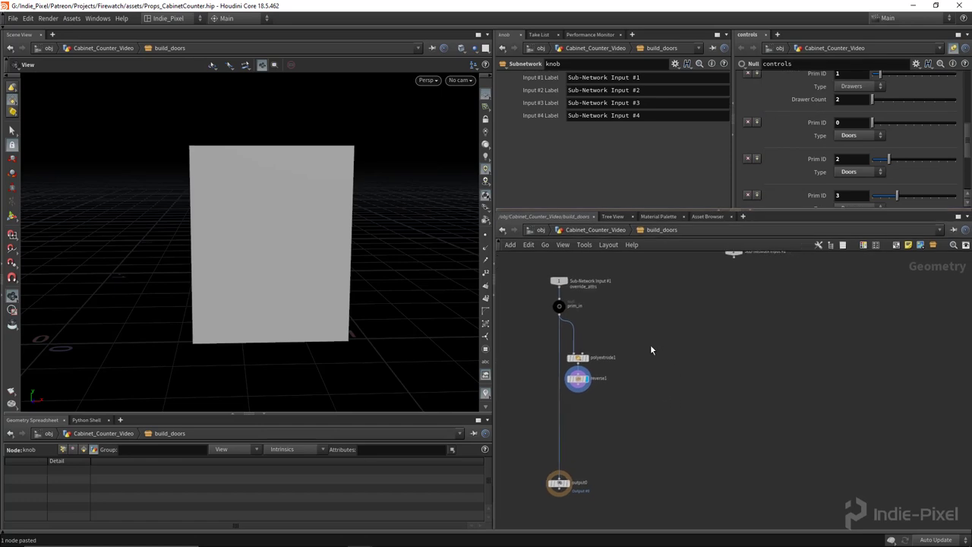
pyautogui.press('Tab')
pyautogui.write('ad')
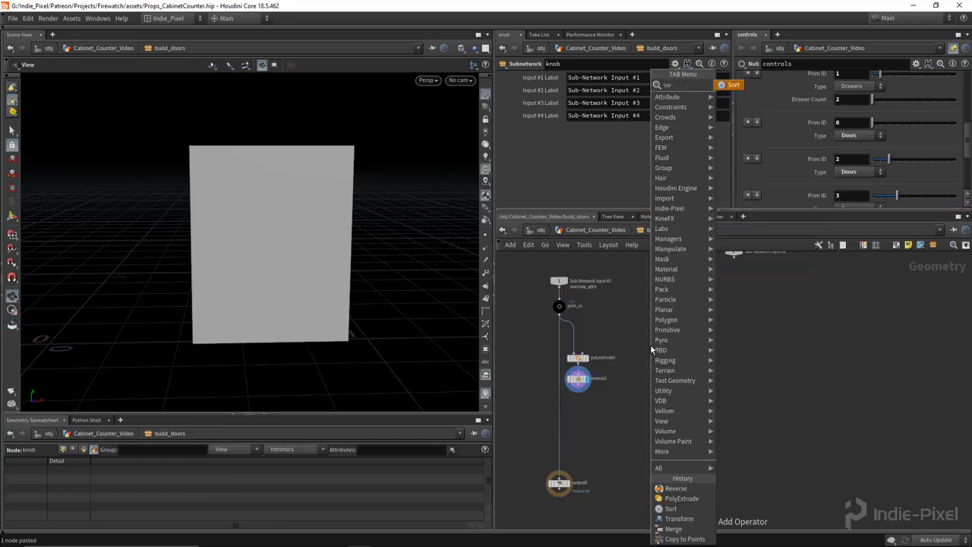
pyautogui.press('Return')
pyautogui.click(672, 340)
pyautogui.click(559, 314)
pyautogui.click(671, 334)
pyautogui.click(681, 342)
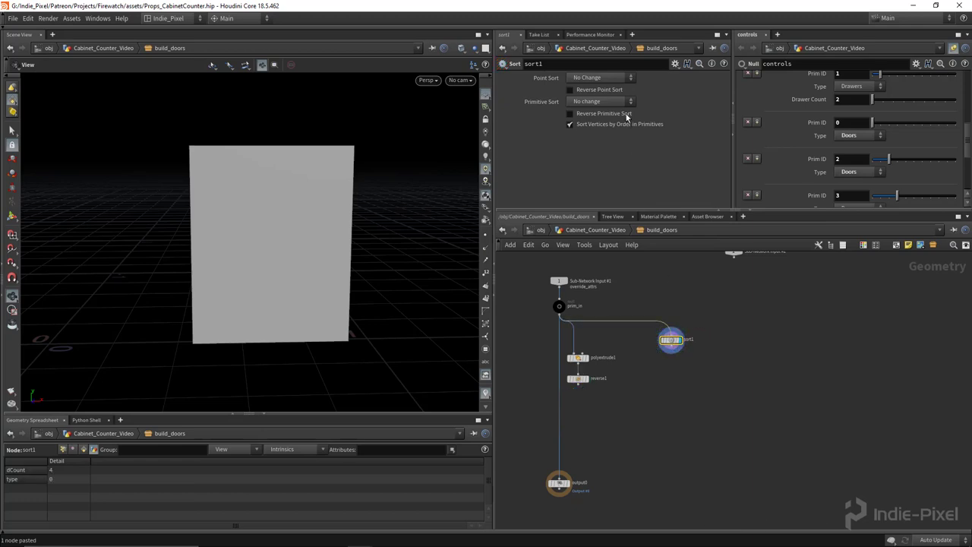
pyautogui.click(599, 78)
pyautogui.click(576, 108)
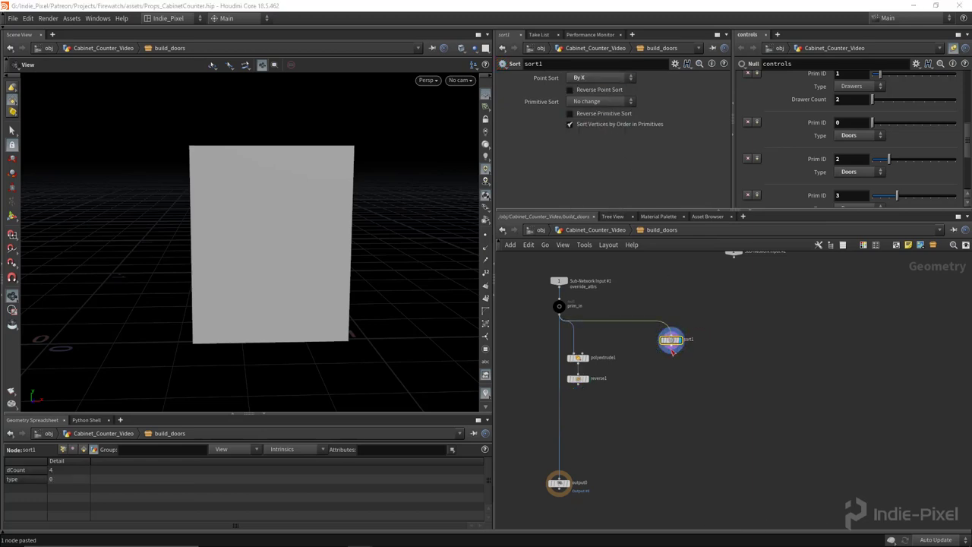
# Create an Add node below sort1, wire it from the Sort node and display it.
pyautogui.scroll(3, 671, 340)
pyautogui.moveTo(672, 340); pyautogui.dragTo(703, 344)
pyautogui.moveTo(713, 402); pyautogui.dragTo(681, 375, button='middle')
pyautogui.press('Tab')
pyautogui.write('add')
pyautogui.press('Return')
pyautogui.click(675, 355)
pyautogui.click(675, 327)
pyautogui.click(675, 347)
pyautogui.click(689, 354)
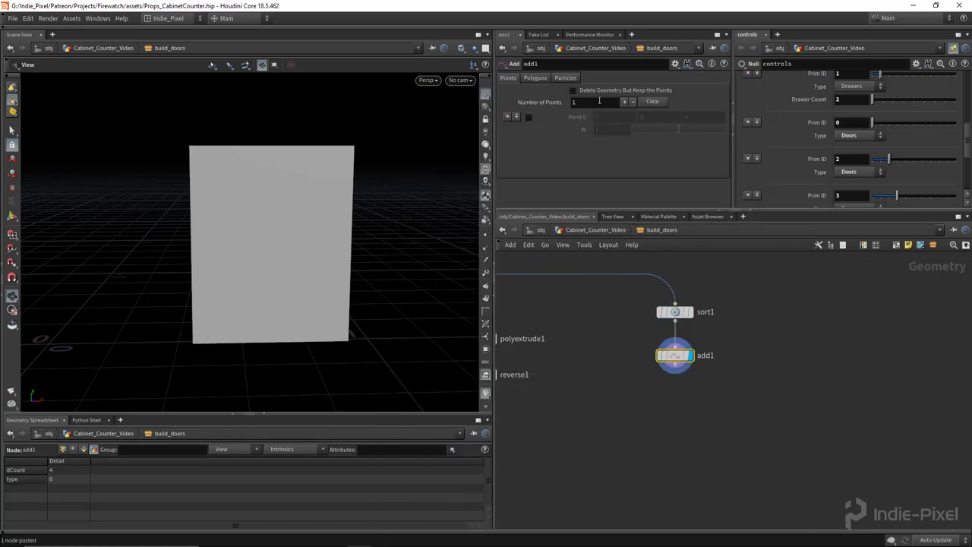
# Make add1 delete the geometry but keep the points, and build polygons by group with Groups of N points at N 2.
pyautogui.click(573, 89)
pyautogui.click(544, 77)
pyautogui.click(546, 104)
pyautogui.click(611, 129)
pyautogui.click(608, 134)
pyautogui.click(598, 150)
pyautogui.moveTo(338, 217); pyautogui.dragTo(196, 218, button='right')
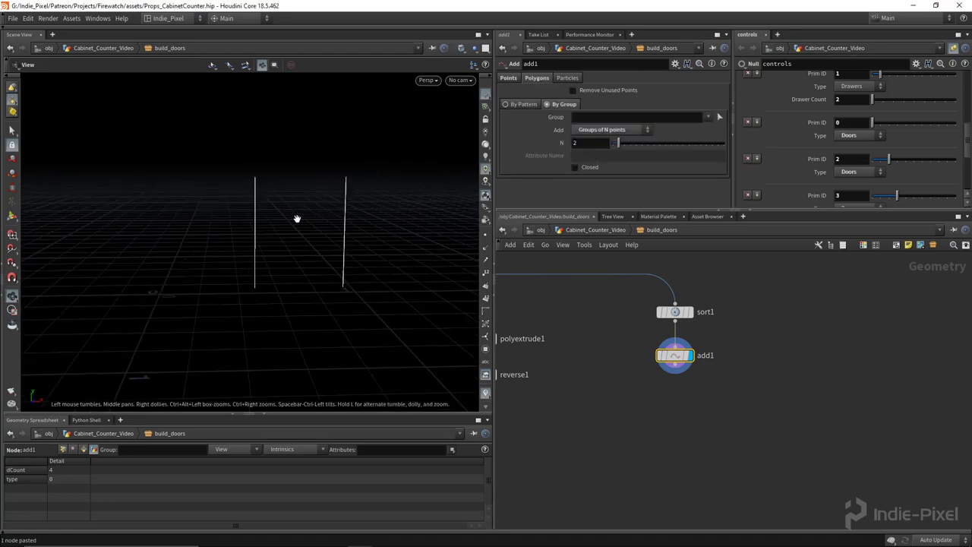
pyautogui.moveTo(698, 414); pyautogui.dragTo(694, 407, button='middle')
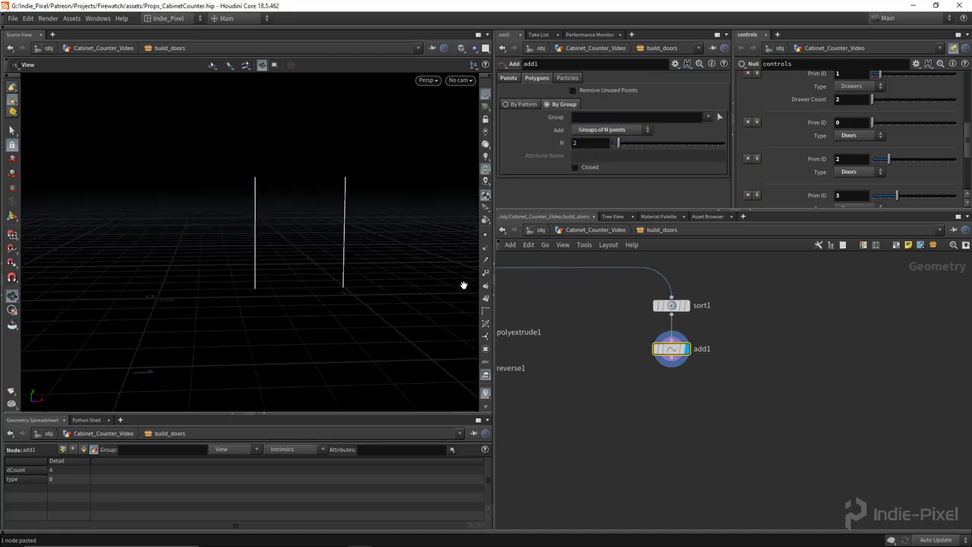
pyautogui.moveTo(348, 273); pyautogui.dragTo(219, 234)
pyautogui.moveTo(297, 272); pyautogui.dragTo(280, 282)
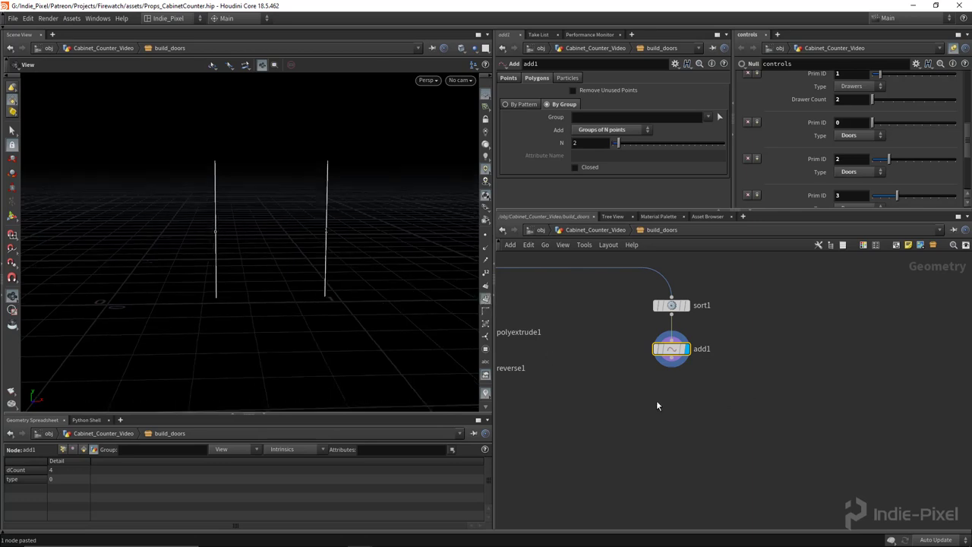
# Add a Blast node wired from add1, display it and set its Group to 1.
pyautogui.moveTo(656, 399); pyautogui.dragTo(652, 375, button='middle')
pyautogui.press('Tab')
pyautogui.write('bla')
pyautogui.press('Return')
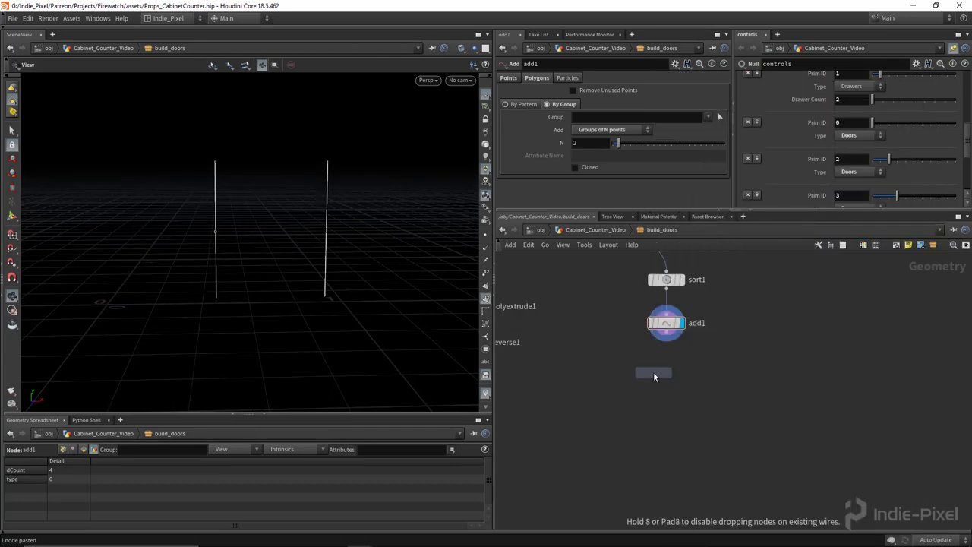
pyautogui.click(667, 376)
pyautogui.moveTo(666, 340); pyautogui.dragTo(666, 369)
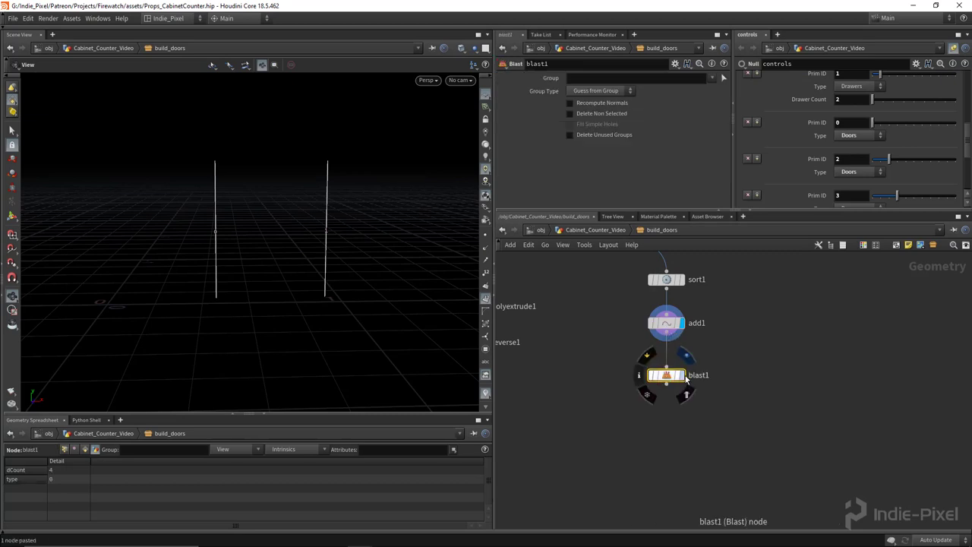
pyautogui.click(680, 375)
pyautogui.click(628, 78)
pyautogui.write('1')
pyautogui.press('Return')
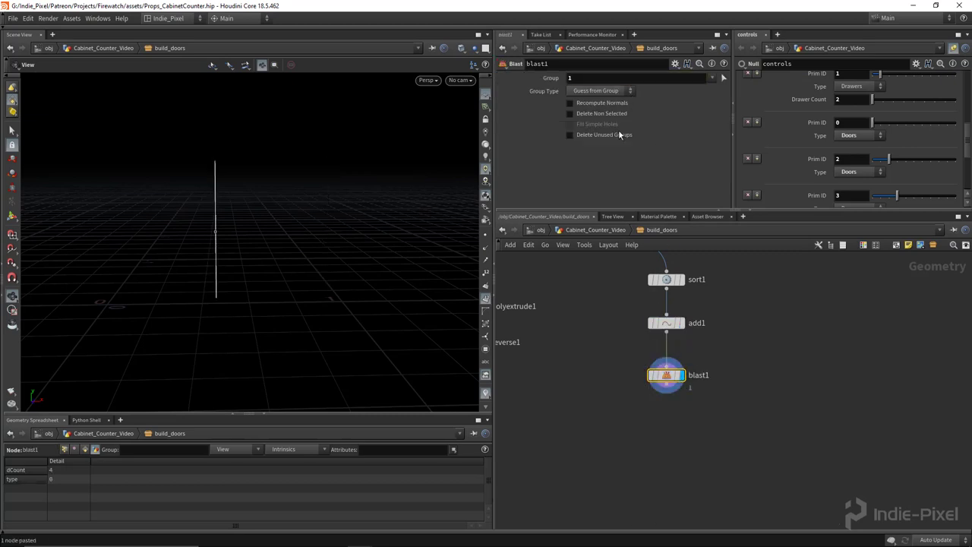
# Add a Carve node wired from blast1 and display it.
pyautogui.moveTo(643, 426); pyautogui.dragTo(642, 377, button='middle')
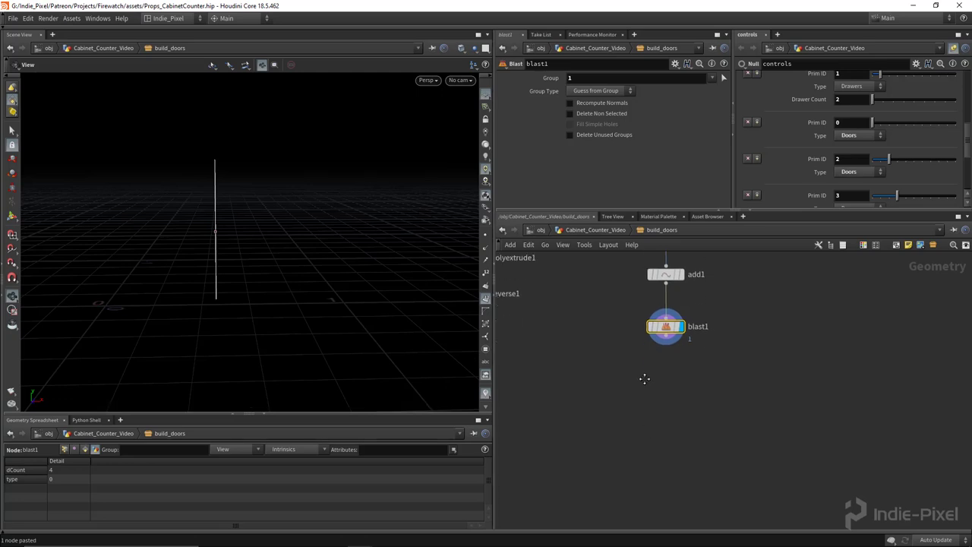
pyautogui.press('Tab')
pyautogui.write('carve')
pyautogui.press('Return')
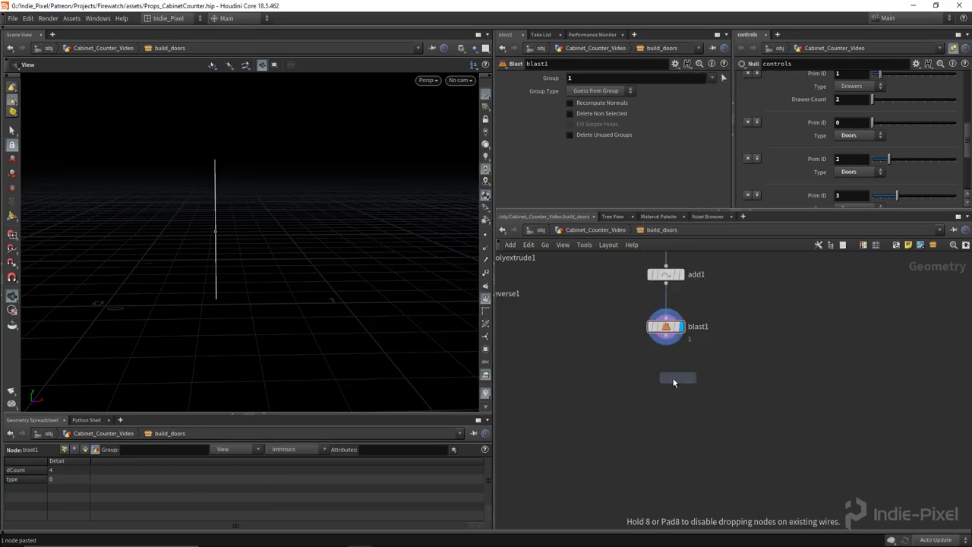
pyautogui.click(670, 378)
pyautogui.click(680, 378)
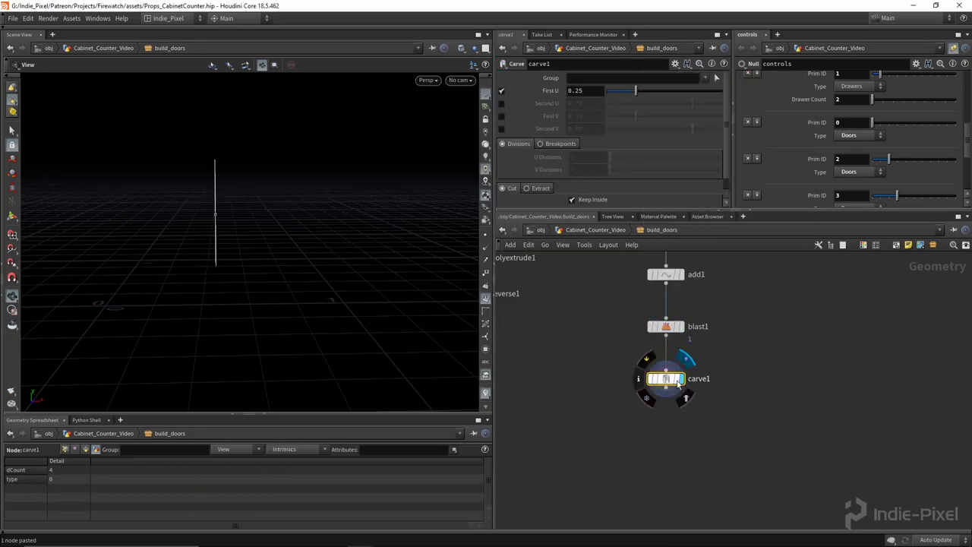
# Enable Second U on carve1 and drive it from First U with the expression 1-ch("domainu1").
pyautogui.moveTo(771, 211); pyautogui.dragTo(772, 266)
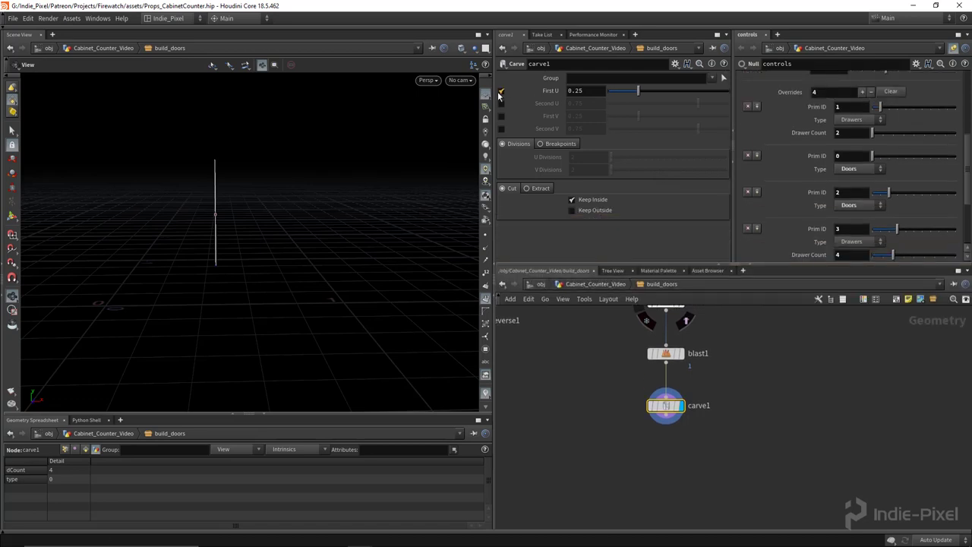
pyautogui.click(500, 105)
pyautogui.moveTo(549, 91); pyautogui.dragTo(587, 110)
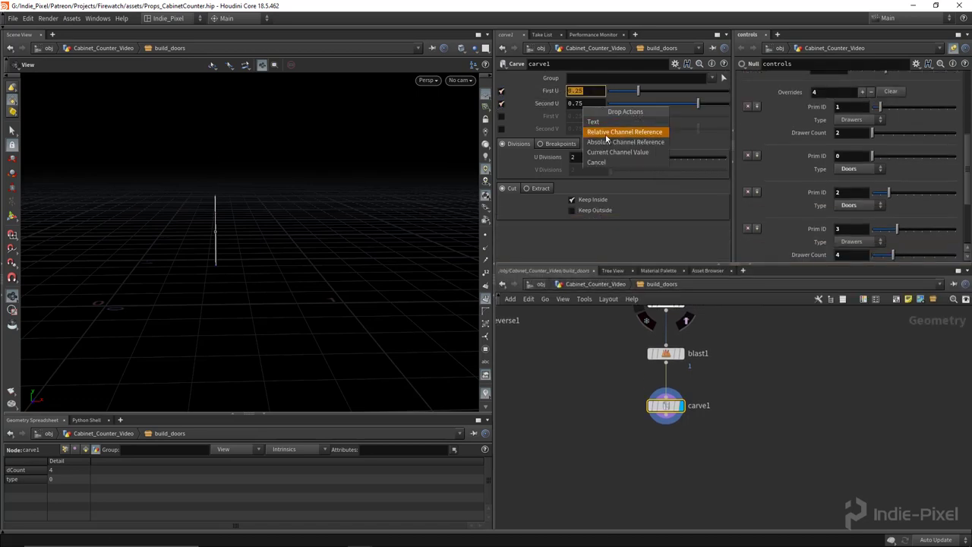
pyautogui.click(624, 131)
pyautogui.click(568, 103)
pyautogui.write('1-ch("domainu1')
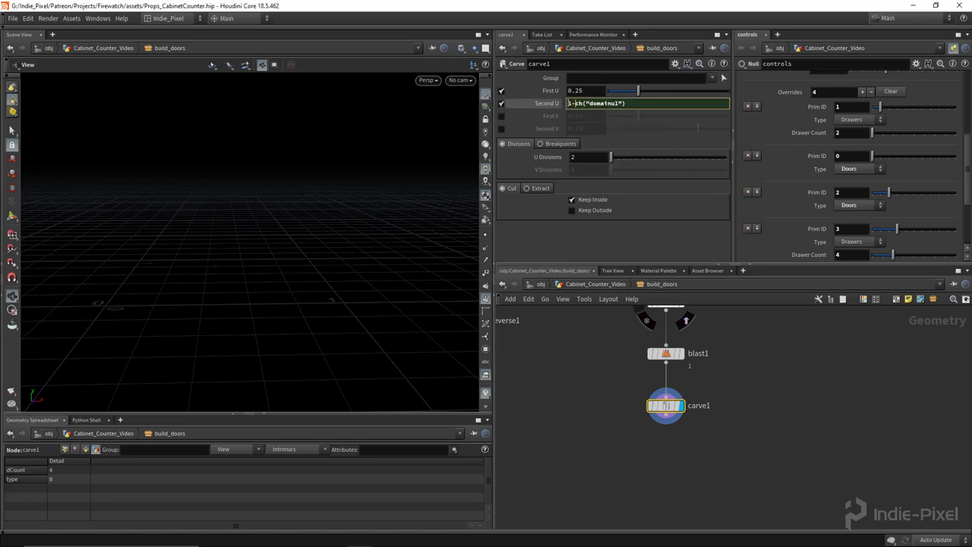
pyautogui.press('Return')
# Save the carve1 settings as a preset named equal_offset.
pyautogui.click(675, 64)
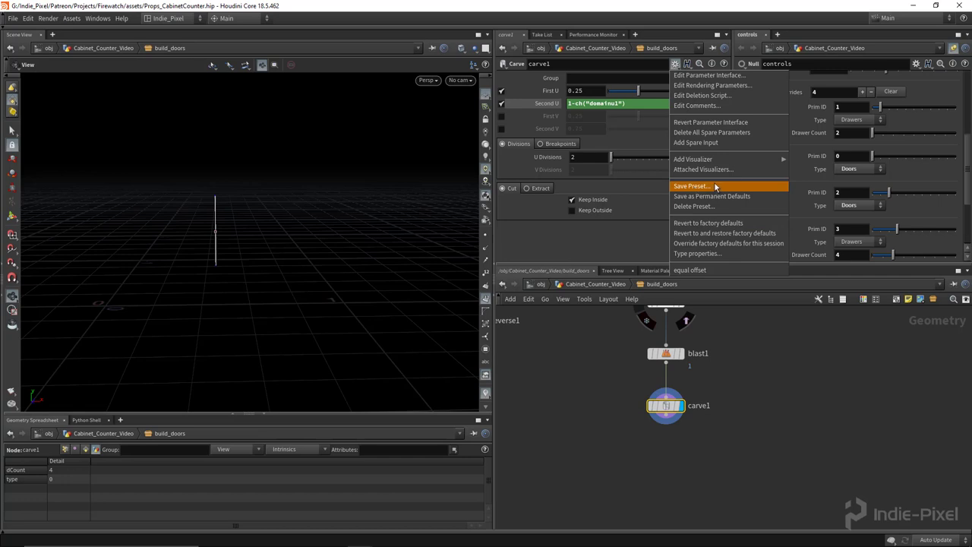
pyautogui.click(718, 186)
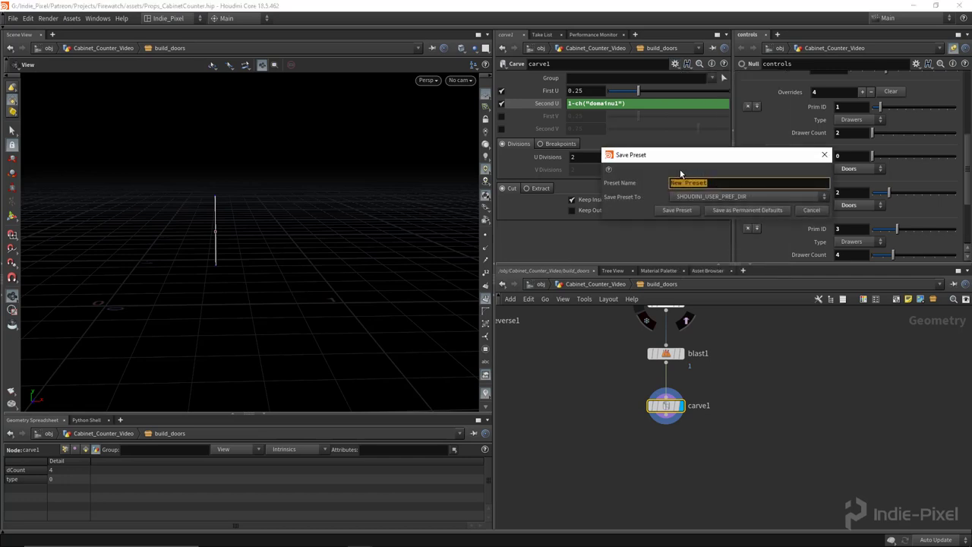
pyautogui.write('equal_offset')
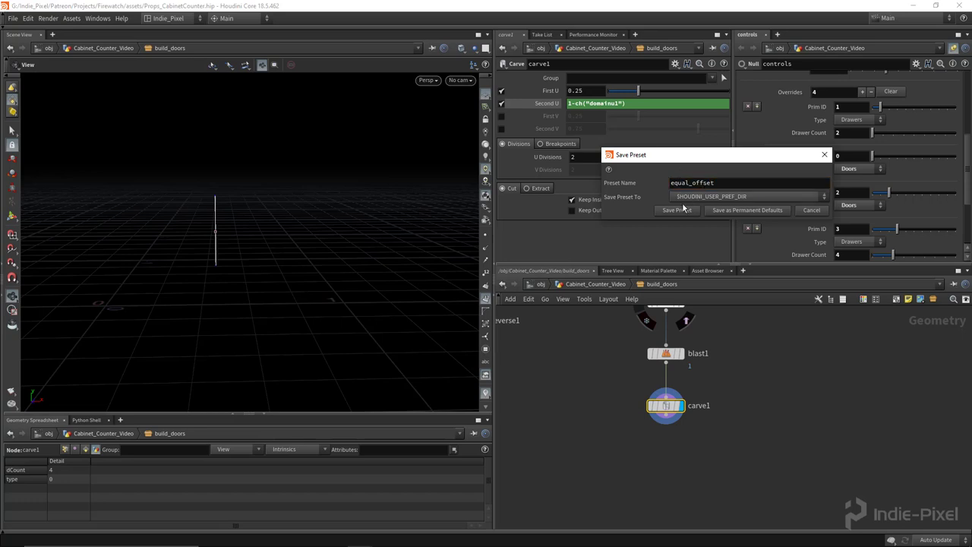
pyautogui.click(676, 210)
# Switch carve1 from Cut to Extract and adjust First U to 0.263.
pyautogui.moveTo(320, 264); pyautogui.dragTo(243, 244)
pyautogui.click(534, 188)
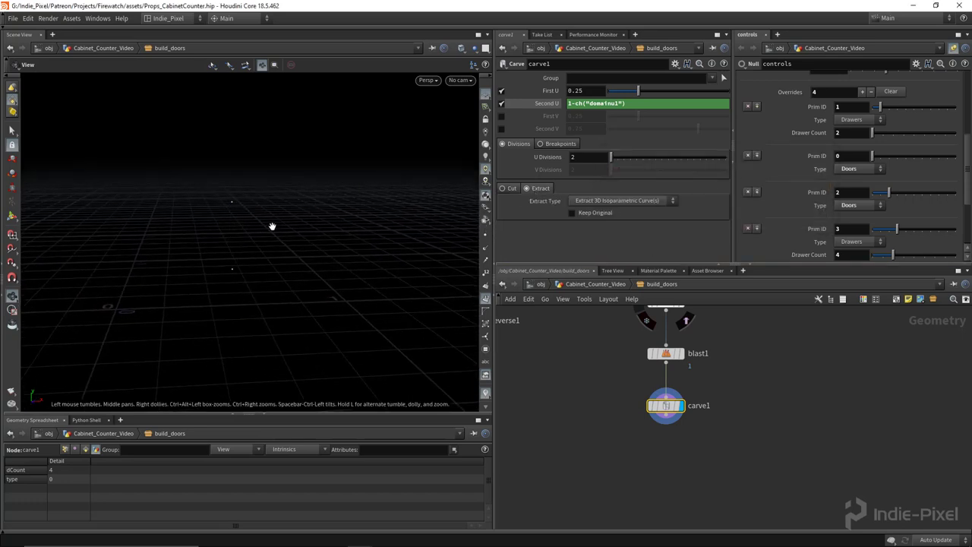
pyautogui.moveTo(641, 91); pyautogui.dragTo(640, 95)
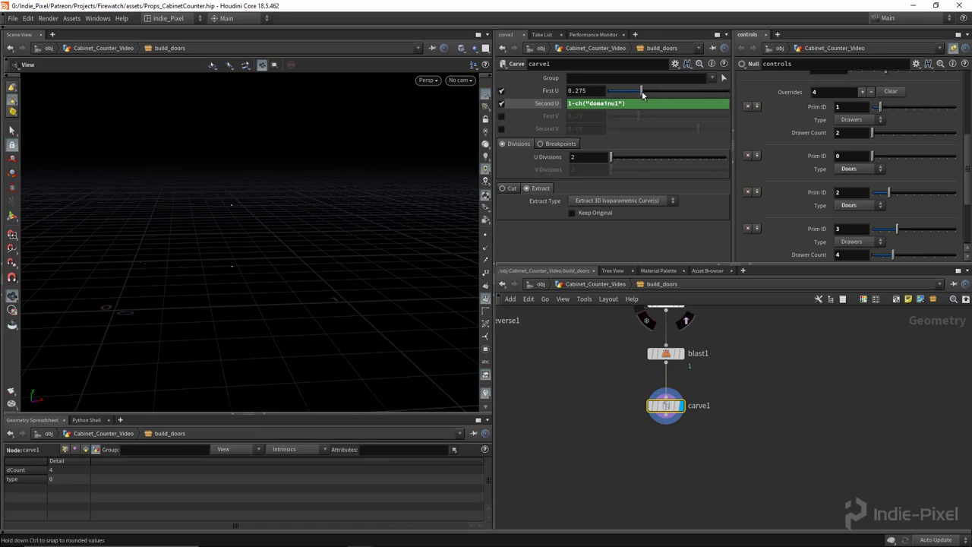
# Template reverse1 as a door outline reference and set carve1's First U to 0.203.
pyautogui.scroll(-3, 581, 389)
pyautogui.moveTo(568, 371); pyautogui.dragTo(654, 380, button='middle')
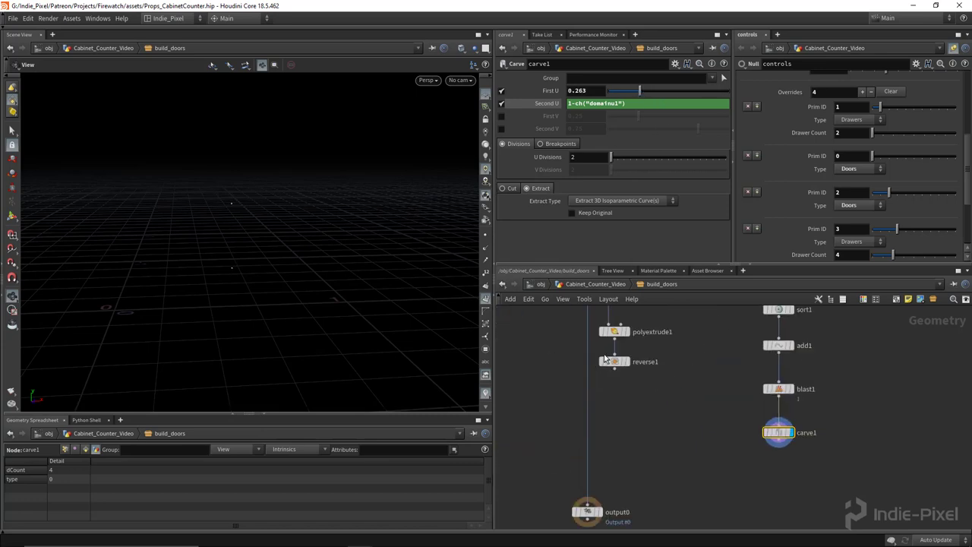
pyautogui.scroll(5, 587, 357)
pyautogui.click(640, 368)
pyautogui.moveTo(304, 256); pyautogui.dragTo(243, 218)
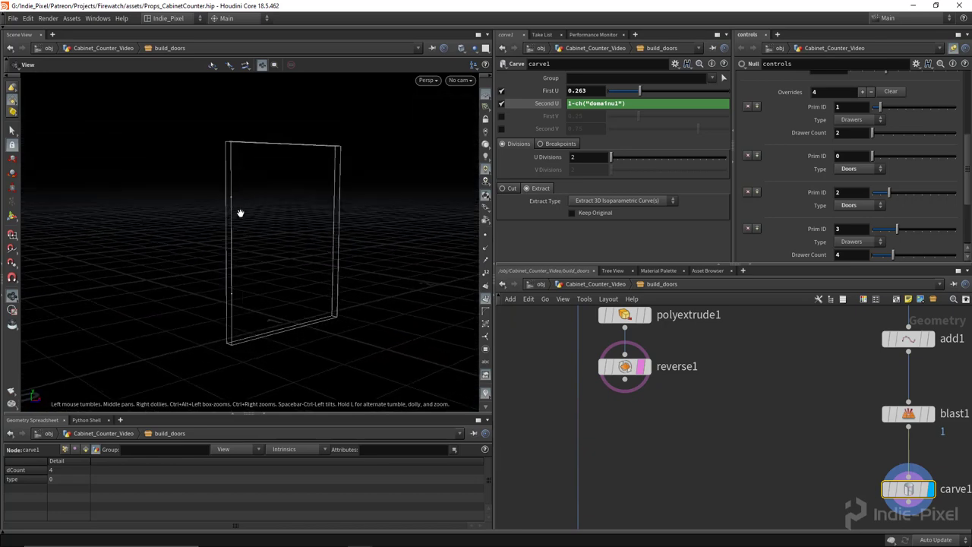
pyautogui.moveTo(235, 301); pyautogui.dragTo(307, 247)
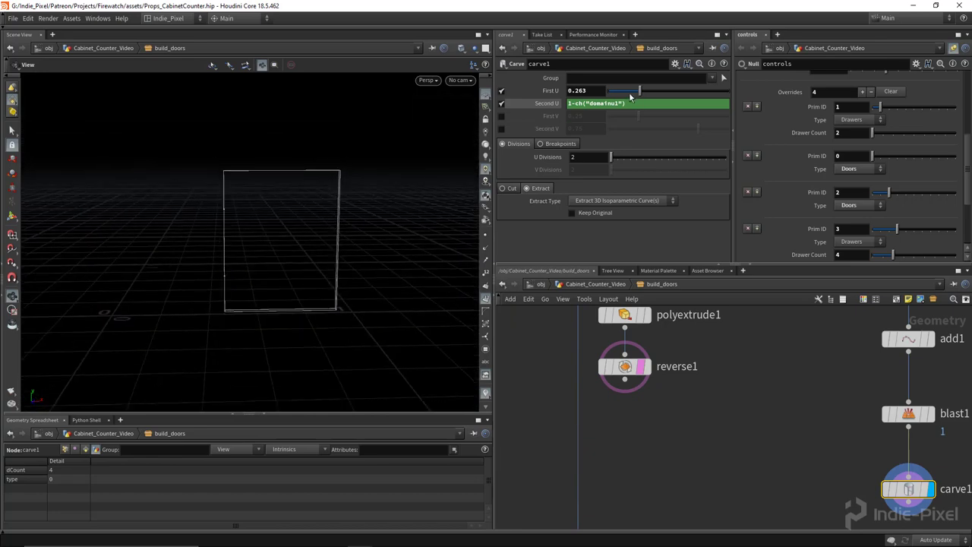
pyautogui.click(633, 92)
pyautogui.moveTo(633, 92); pyautogui.dragTo(634, 92)
# Add a Point node wired from carve1 and display it.
pyautogui.moveTo(780, 451); pyautogui.dragTo(684, 360, button='middle')
pyautogui.scroll(-3, 790, 381)
pyautogui.moveTo(798, 390); pyautogui.dragTo(797, 382)
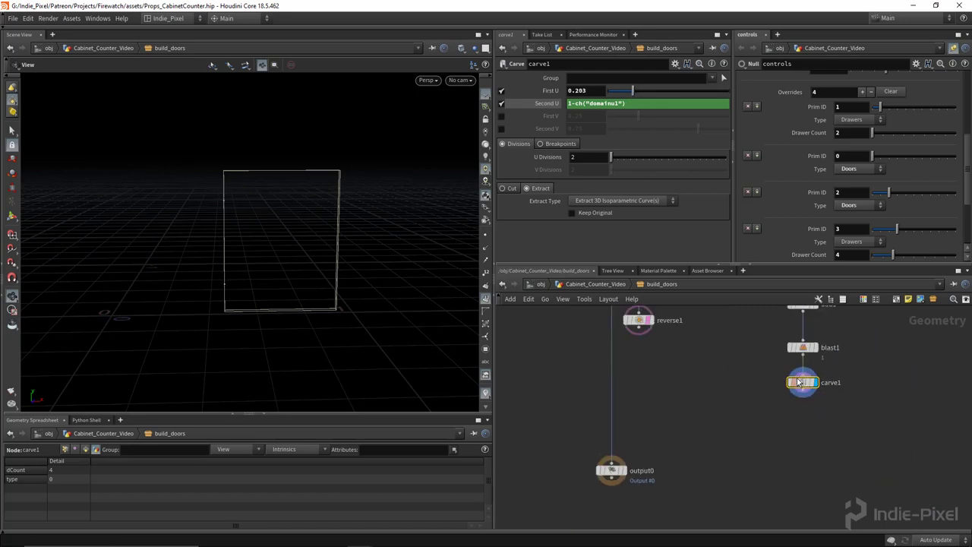
pyautogui.moveTo(800, 414); pyautogui.dragTo(735, 401, button='middle')
pyautogui.press('Tab')
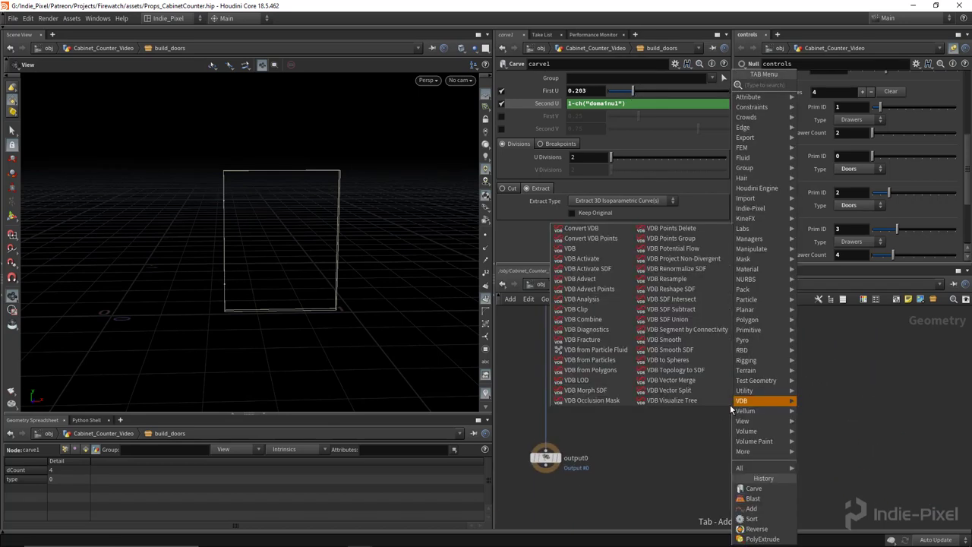
pyautogui.write('point')
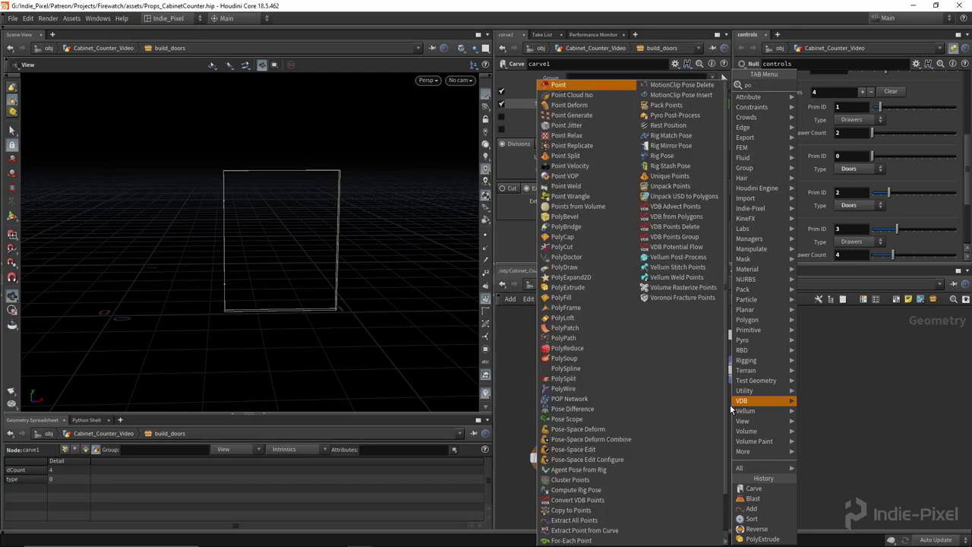
pyautogui.press('Return')
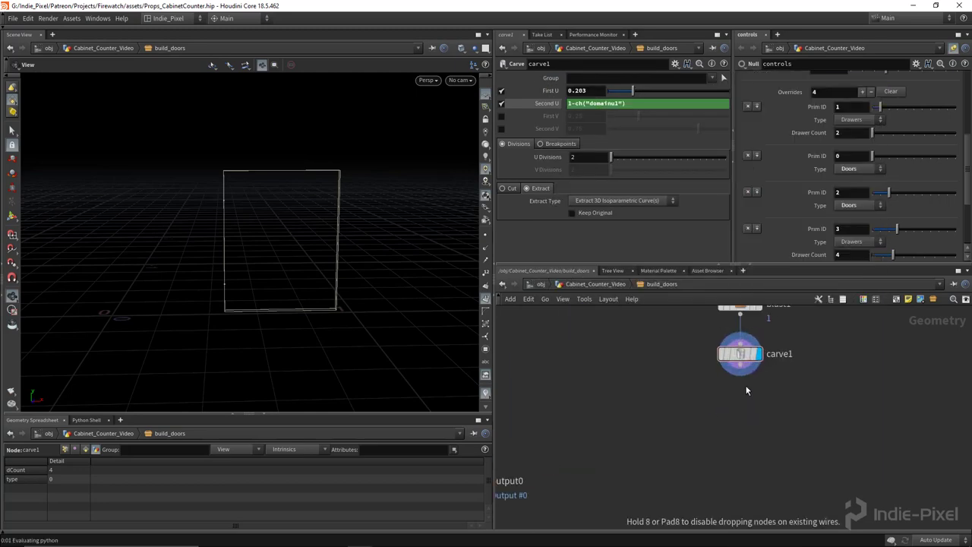
pyautogui.click(744, 405)
pyautogui.click(741, 365)
pyautogui.click(726, 397)
pyautogui.click(757, 408)
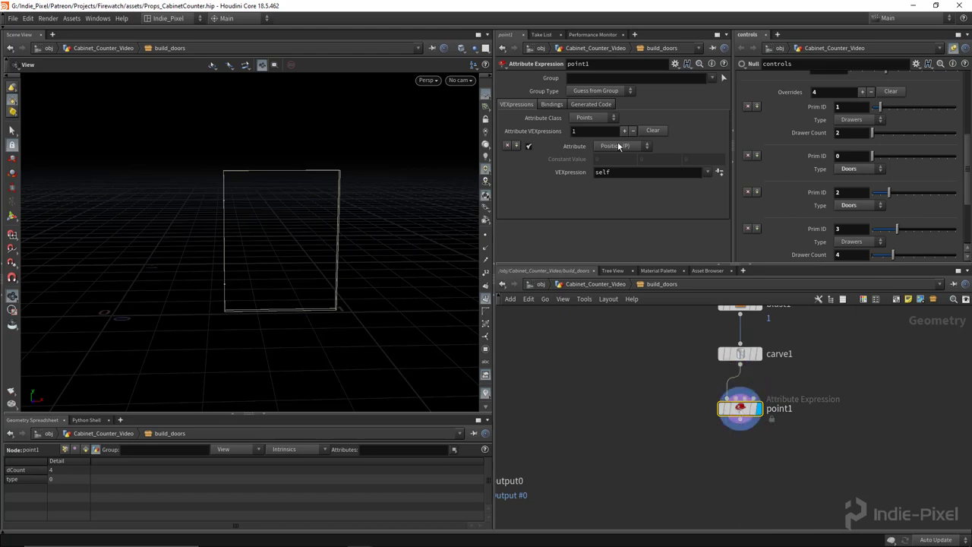
# Set point1's attribute to Normal (N) with the VEXpression {0,0,1}.
pyautogui.click(619, 146)
pyautogui.click(615, 217)
pyautogui.doubleClick(623, 174)
pyautogui.write('{}')
pyautogui.press('Return')
pyautogui.moveTo(254, 249); pyautogui.dragTo(189, 262)
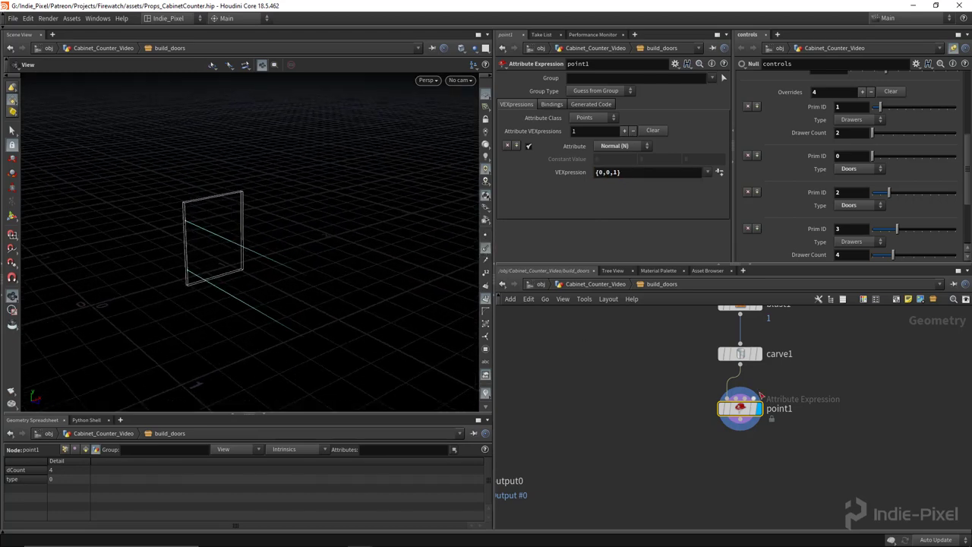
# Undo the stray node connection and move output0 farther down the network.
pyautogui.scroll(-5, 756, 402)
pyautogui.click(631, 410)
pyautogui.click(633, 420)
pyautogui.moveTo(635, 452); pyautogui.dragTo(635, 451)
pyautogui.hotkey('ctrl', 'z')
pyautogui.moveTo(633, 411); pyautogui.dragTo(632, 463)
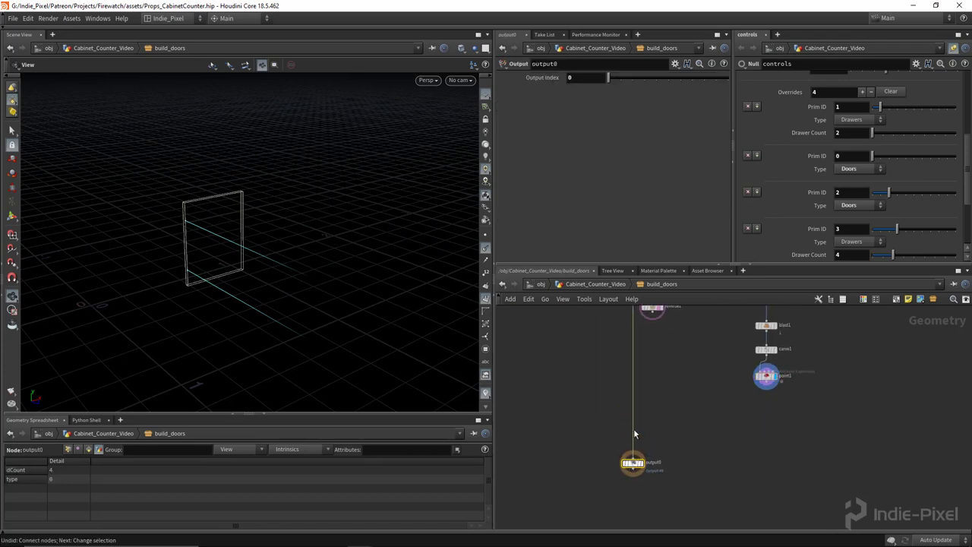
# Display reverse1 and frame the extruded door panel from the front in the viewport.
pyautogui.moveTo(647, 352); pyautogui.dragTo(657, 430, button='middle')
pyautogui.scroll(3, 666, 390)
pyautogui.click(674, 379)
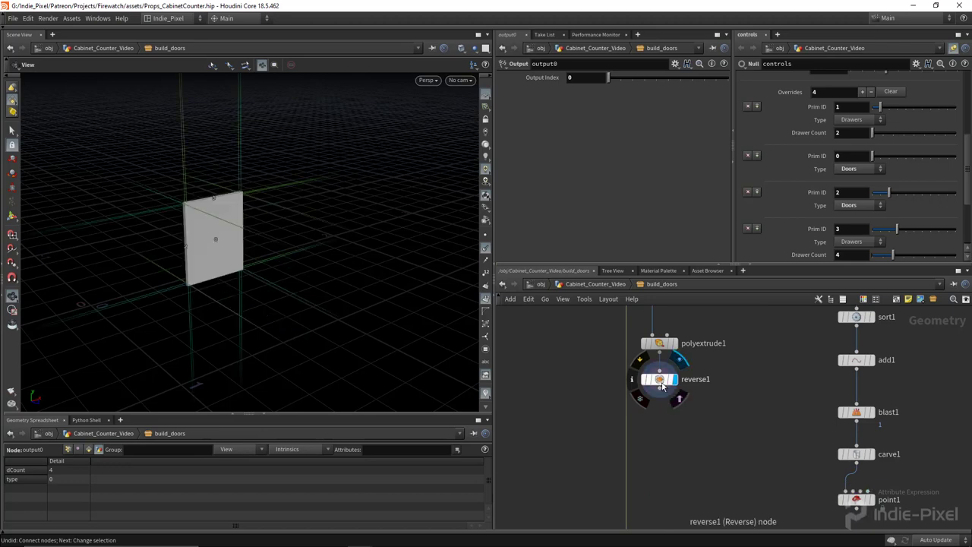
pyautogui.moveTo(321, 303); pyautogui.dragTo(250, 233)
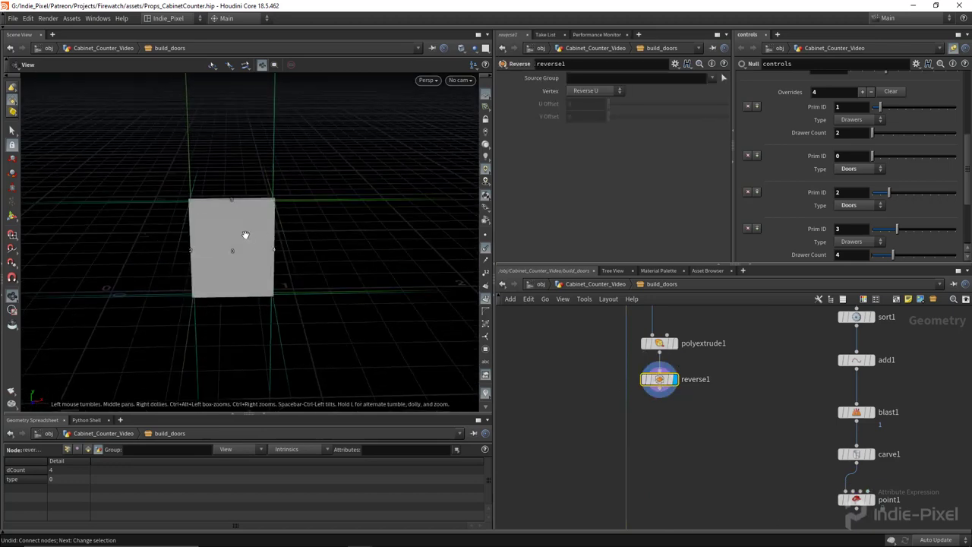
pyautogui.moveTo(250, 232); pyautogui.dragTo(348, 243, button='right')
# Enable the Back Group output on polyextrude1 and name the group back.
pyautogui.scroll(-1, 579, 403)
pyautogui.moveTo(615, 401); pyautogui.dragTo(700, 374, button='middle')
pyautogui.click(656, 391)
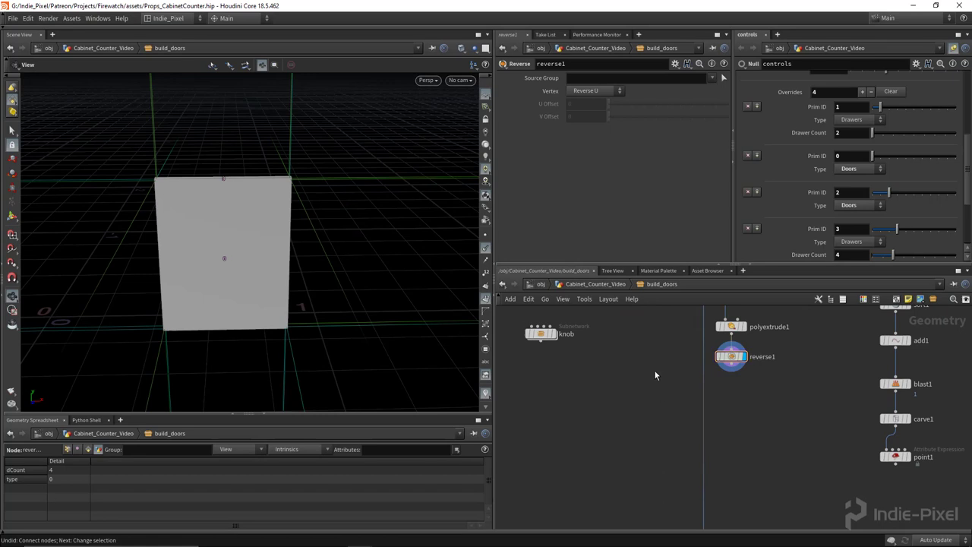
pyautogui.scroll(-1, 774, 368)
pyautogui.moveTo(774, 368); pyautogui.dragTo(753, 391, button='middle')
pyautogui.moveTo(769, 319); pyautogui.dragTo(705, 364)
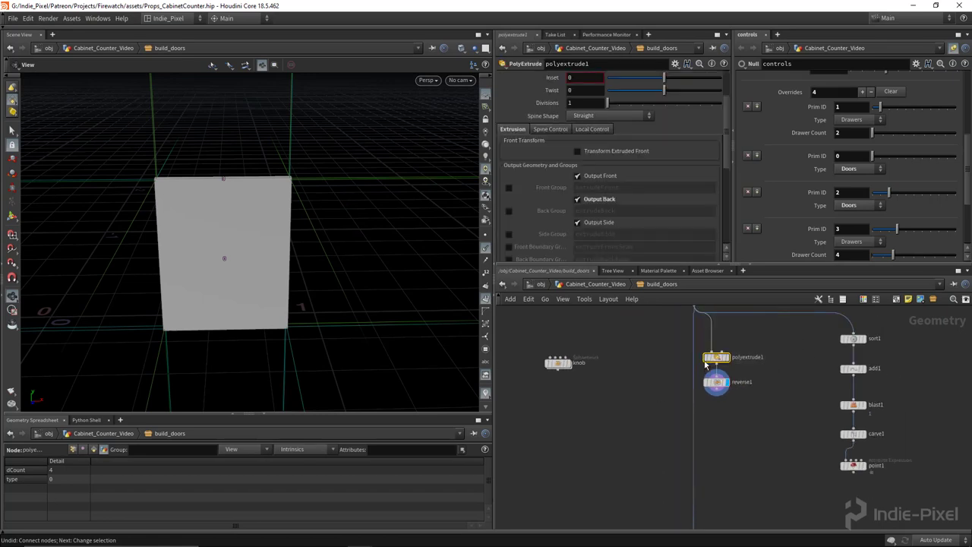
pyautogui.click(509, 211)
pyautogui.click(622, 211)
pyautogui.write('back')
pyautogui.press('Return')
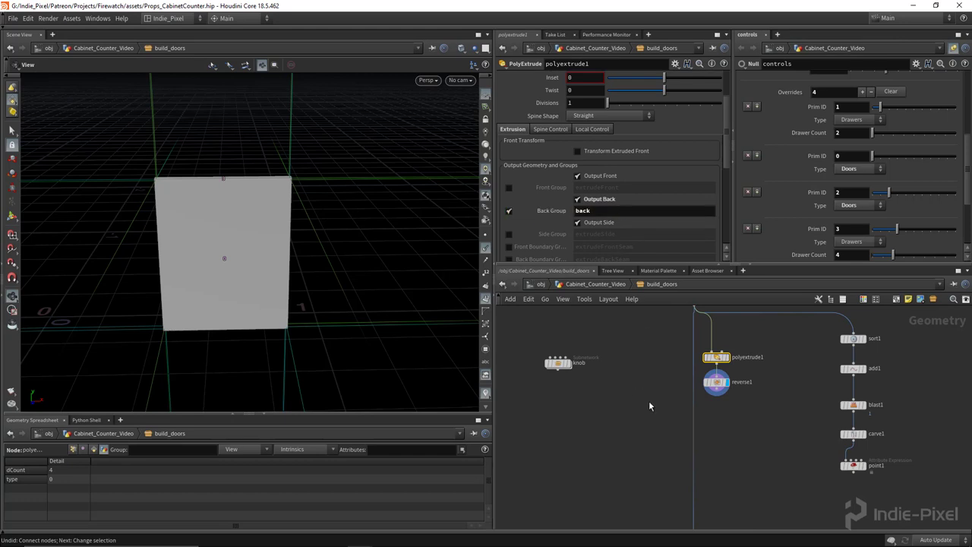
# Add a second Blast node wired from reverse1 and display it.
pyautogui.press('Tab')
pyautogui.write('blas')
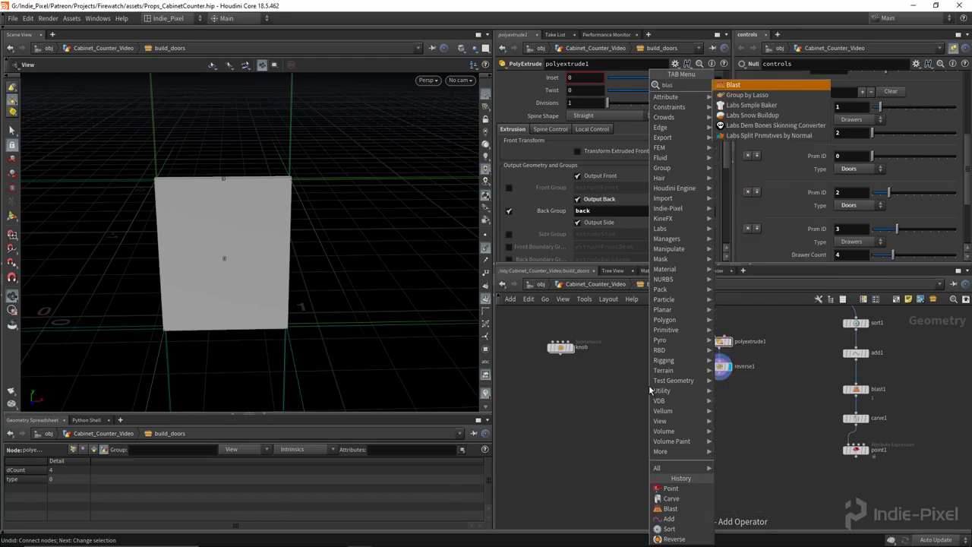
pyautogui.press('Return')
pyautogui.click(638, 419)
pyautogui.scroll(3, 655, 408)
pyautogui.moveTo(768, 362); pyautogui.dragTo(629, 413)
pyautogui.click(649, 423)
# Set blast2's Group to back and enable Delete Non Selected to isolate that face of the door.
pyautogui.click(723, 78)
pyautogui.click(723, 90)
pyautogui.moveTo(311, 215); pyautogui.dragTo(364, 212)
pyautogui.click(597, 115)
pyautogui.keyDown('alt'); pyautogui.moveTo(233, 260); pyautogui.dragTo(200, 235); pyautogui.keyUp('alt')
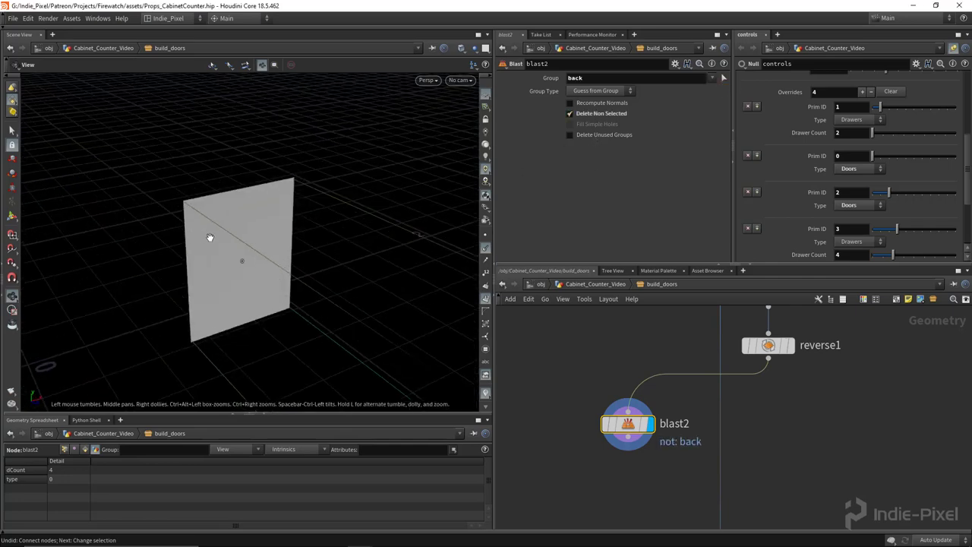
# Move the knob subnetwork level with blast2, then open the build_drawer network inside build_drawers.
pyautogui.scroll(-3, 766, 404)
pyautogui.scroll(-2, 767, 398)
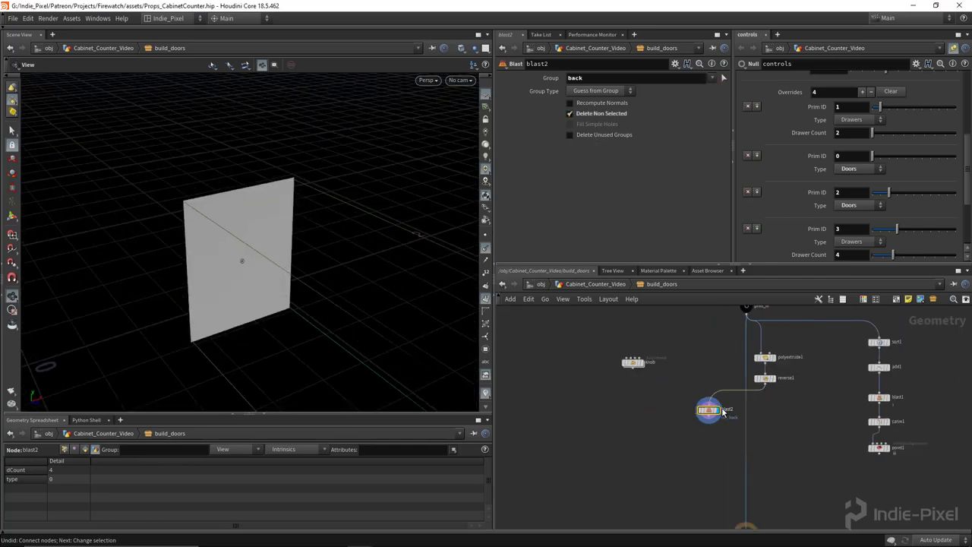
pyautogui.moveTo(632, 366)
pyautogui.moveTo(631, 366); pyautogui.dragTo(602, 409)
pyautogui.moveTo(633, 368); pyautogui.dragTo(633, 411, button='middle')
pyautogui.press('u')
pyautogui.doubleClick(668, 414)
pyautogui.scroll(-4, 683, 432)
pyautogui.scroll(4, 678, 437)
pyautogui.doubleClick(677, 435)
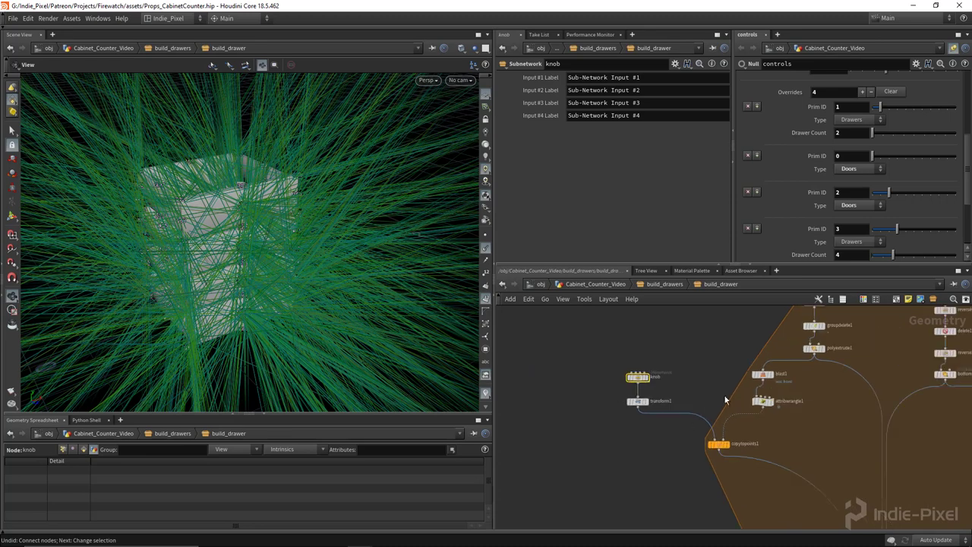
# Rename the attribwrangle1 node feeding copytopoints1 to knob_point and copy it.
pyautogui.click(763, 401)
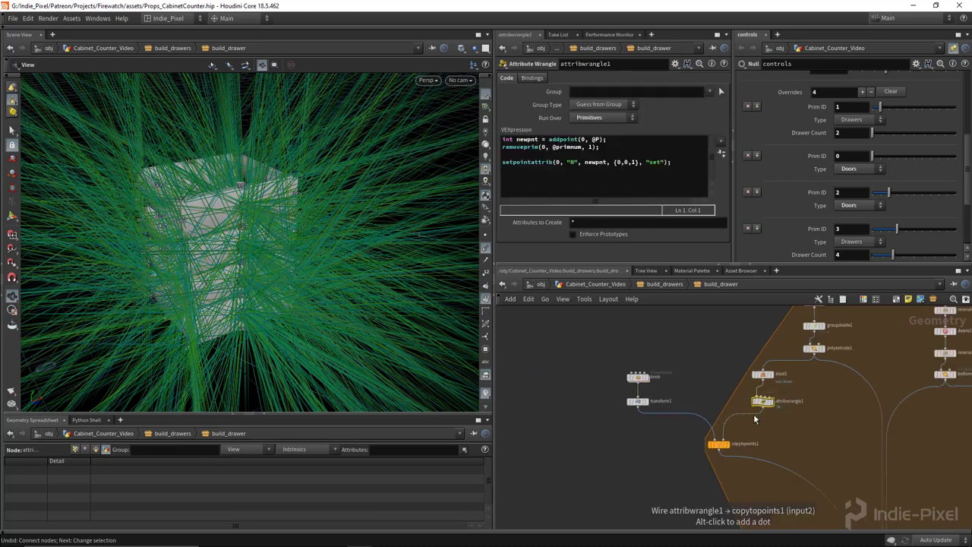
pyautogui.scroll(3, 788, 412)
pyautogui.doubleClick(782, 391)
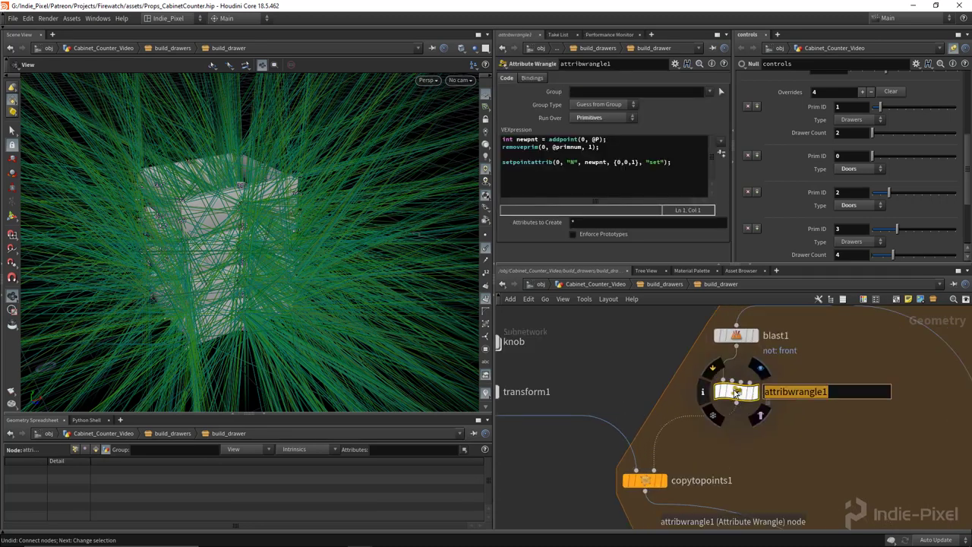
pyautogui.write('knob_point')
pyautogui.press('Return')
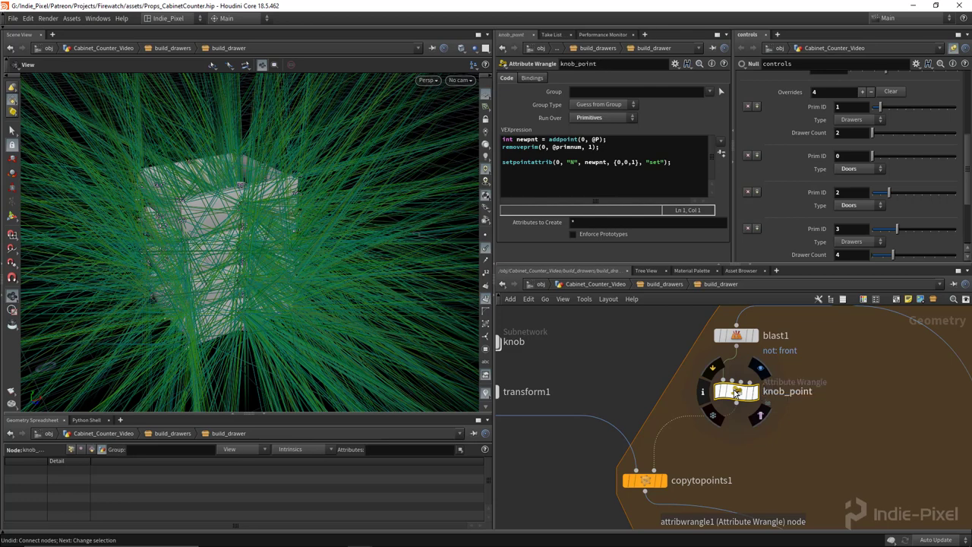
pyautogui.hotkey('ctrl', 'c')
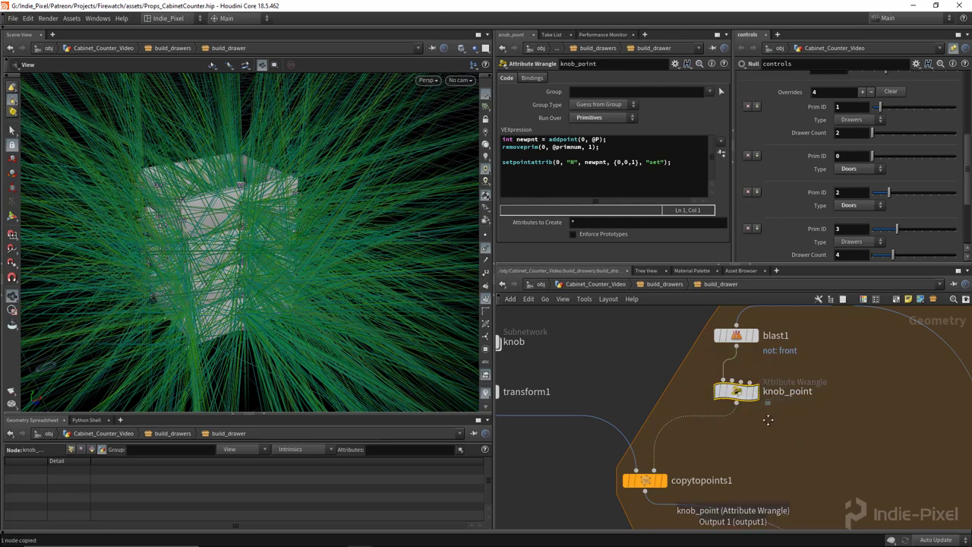
# Return to the build_doors network and paste the knob_point wrangle below blast2.
pyautogui.press('u')
pyautogui.scroll(-4, 740, 405)
pyautogui.press('u')
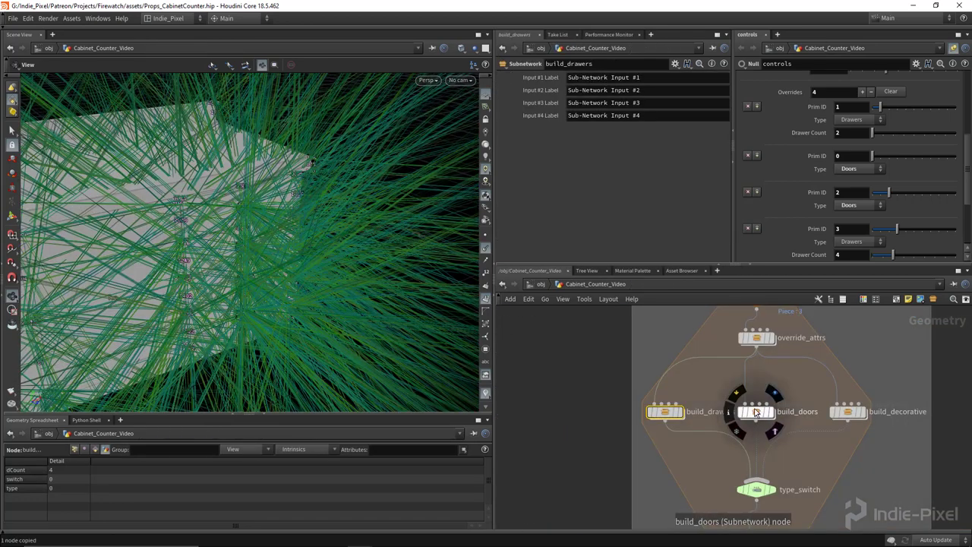
pyautogui.doubleClick(755, 414)
pyautogui.scroll(3, 705, 476)
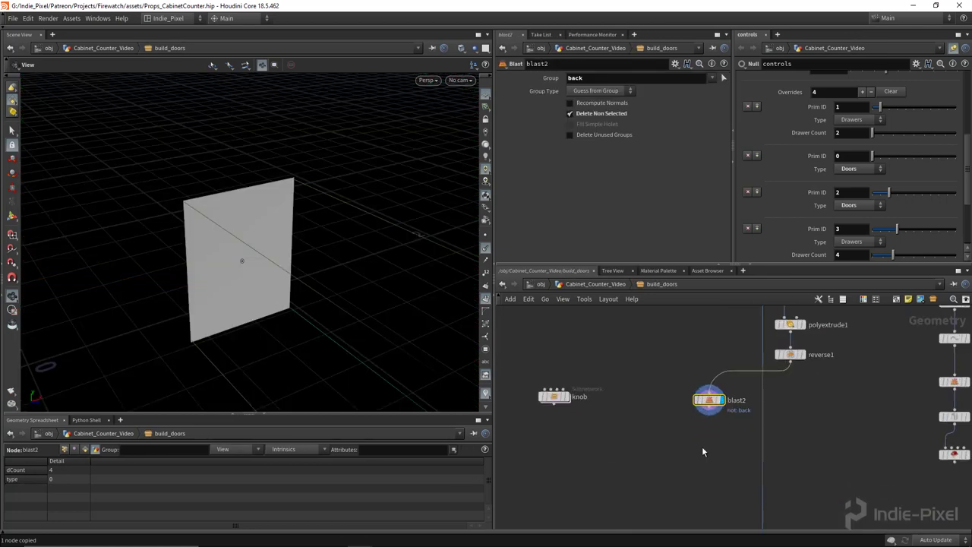
pyautogui.hotkey('ctrl', 'v')
pyautogui.scroll(2, 706, 438)
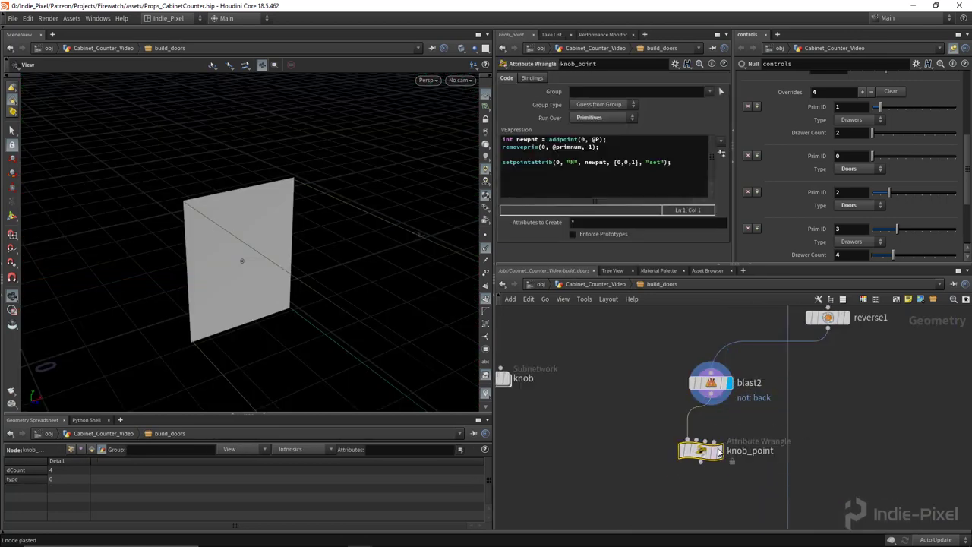
# Align knob_point under blast2, display it and show reverse1 as a template outline behind the point.
pyautogui.click(718, 451)
pyautogui.moveTo(694, 455); pyautogui.dragTo(704, 436)
pyautogui.moveTo(299, 293); pyautogui.dragTo(226, 271)
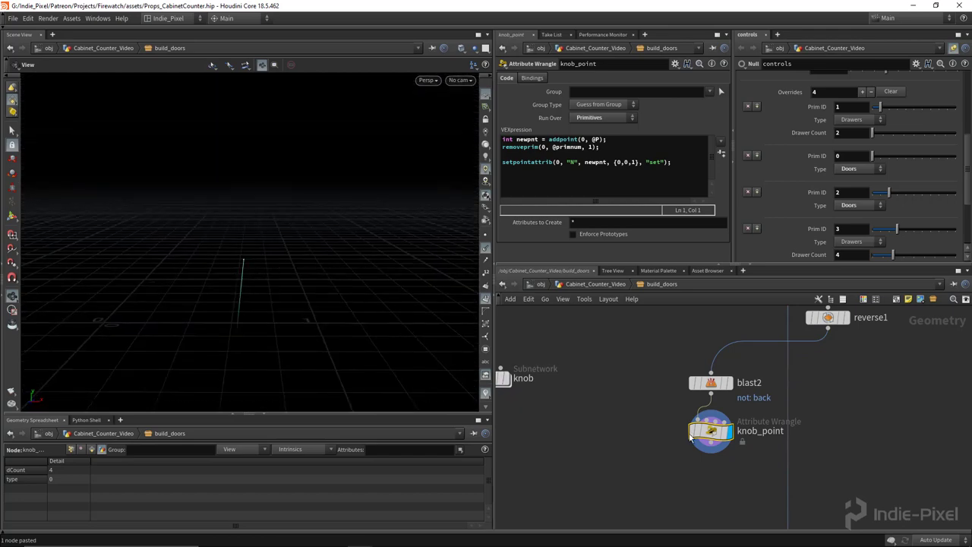
pyautogui.click(843, 318)
pyautogui.moveTo(399, 330); pyautogui.dragTo(317, 271)
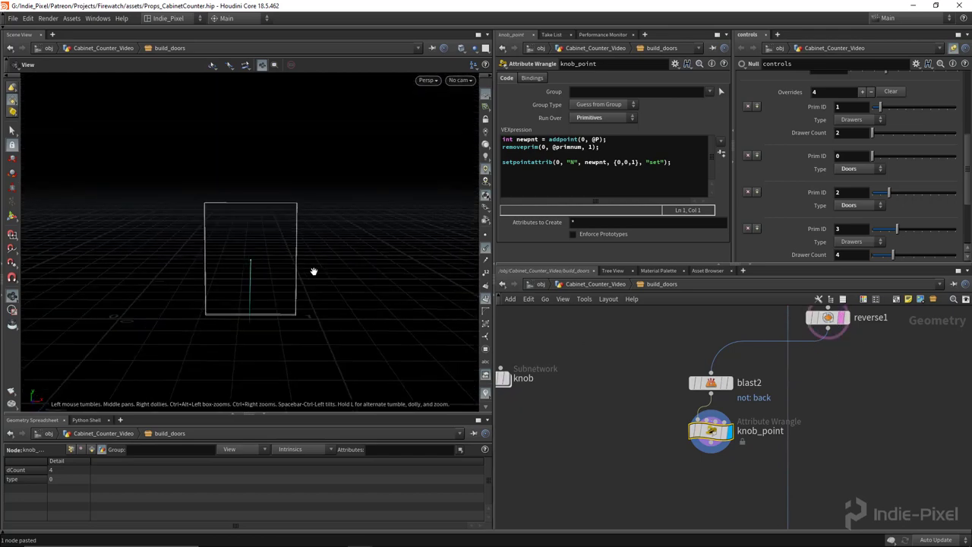
pyautogui.moveTo(494, 461); pyautogui.dragTo(452, 461)
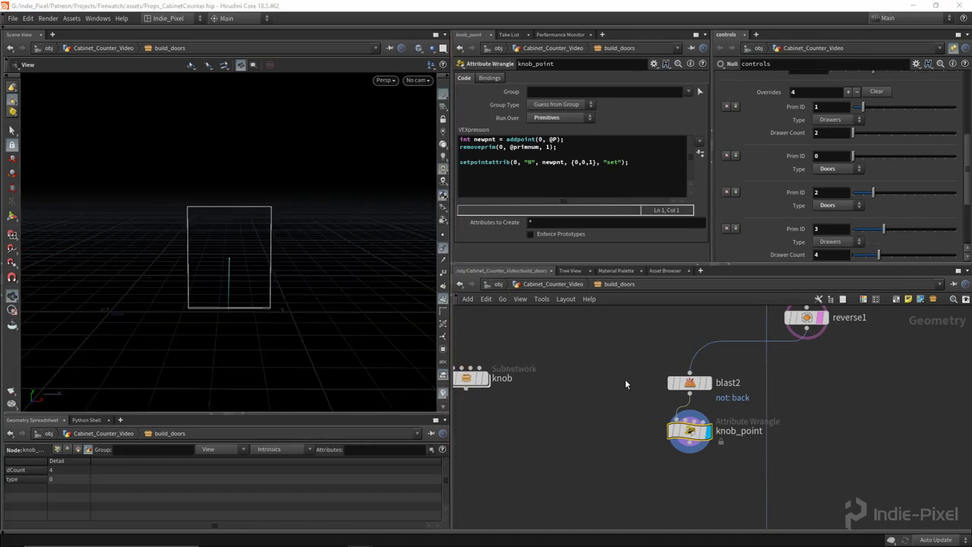
pyautogui.scroll(2, 229, 256)
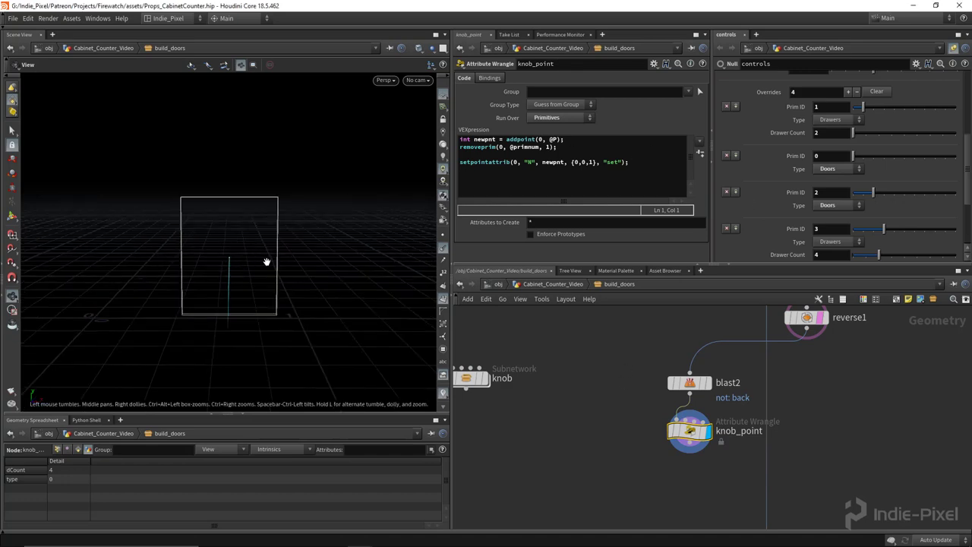
# Add the line "vector boxmax = getbbox_max(0);" at the start of knob_point's VEXpression.
pyautogui.click(600, 138)
pyautogui.press('Home')
pyautogui.press('Return')
pyautogui.press('Up')
pyautogui.press('Return')
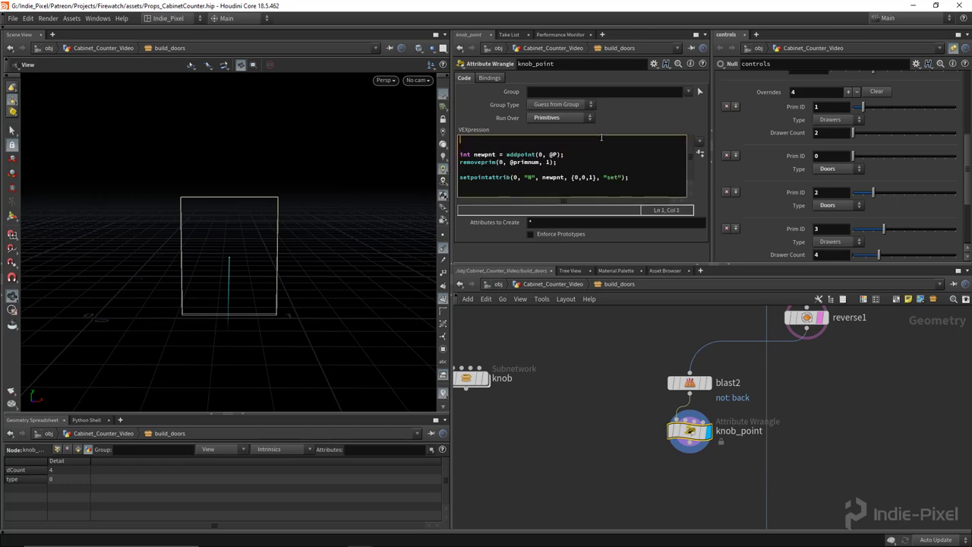
pyautogui.write('vector boxmax ')
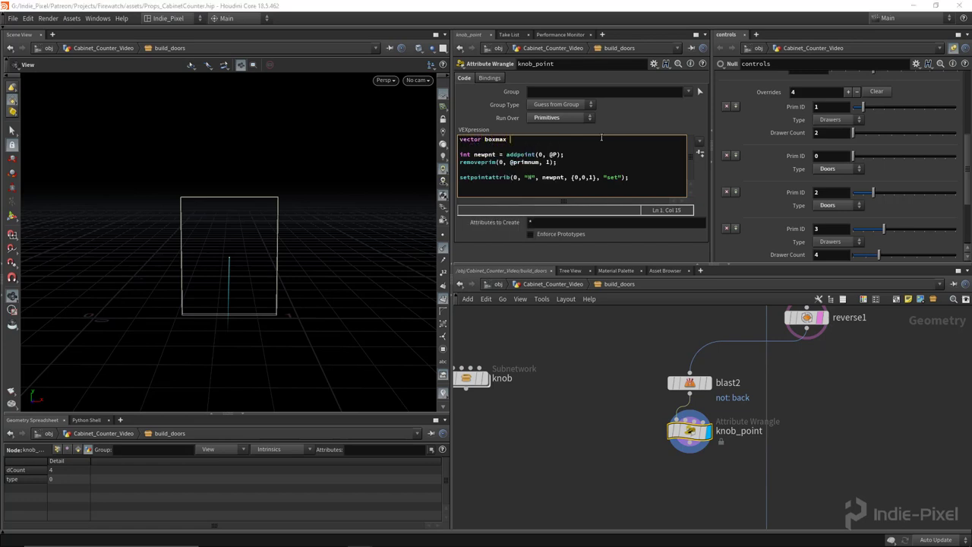
pyautogui.write('= getbbox_max')
pyautogui.press('Down')
pyautogui.press('Down')
pyautogui.press('Down')
pyautogui.press('Down')
pyautogui.press('Down')
pyautogui.press('Return')
pyautogui.write('(0)')
# Add the line float offset = chf("offset"); to knob_point's code and generate its Offset parameter.
pyautogui.press('Down')
pyautogui.write('float offset = chf(""offset')
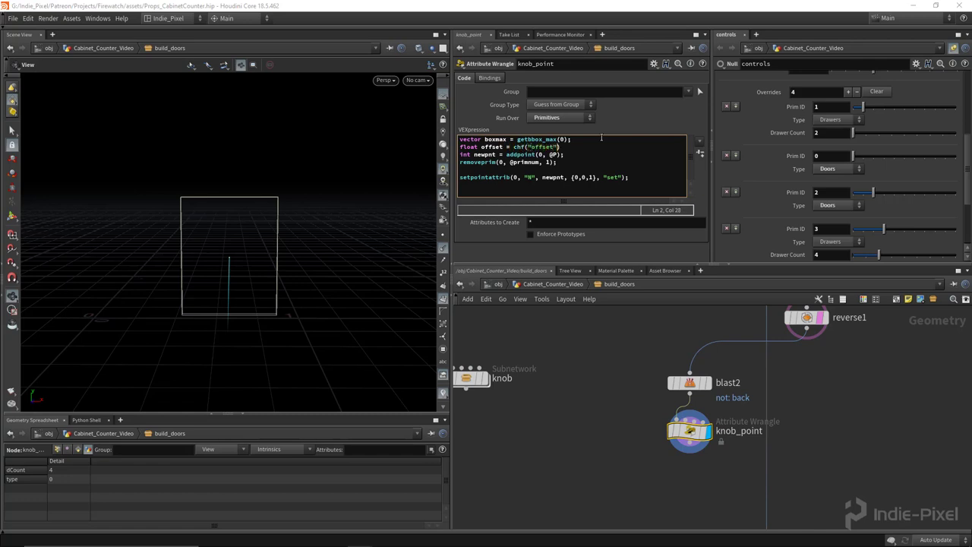
pyautogui.write(';')
pyautogui.click(698, 153)
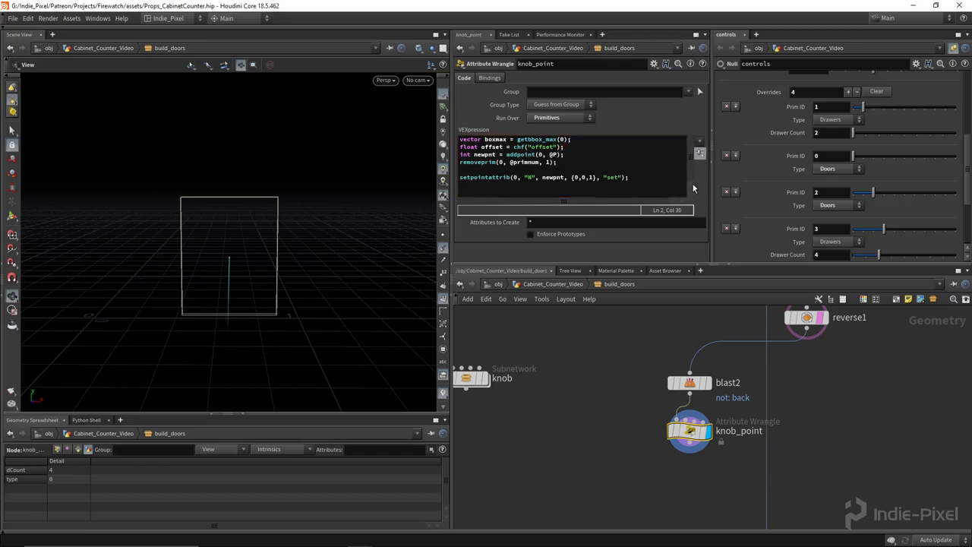
pyautogui.click(574, 149)
pyautogui.click(573, 154)
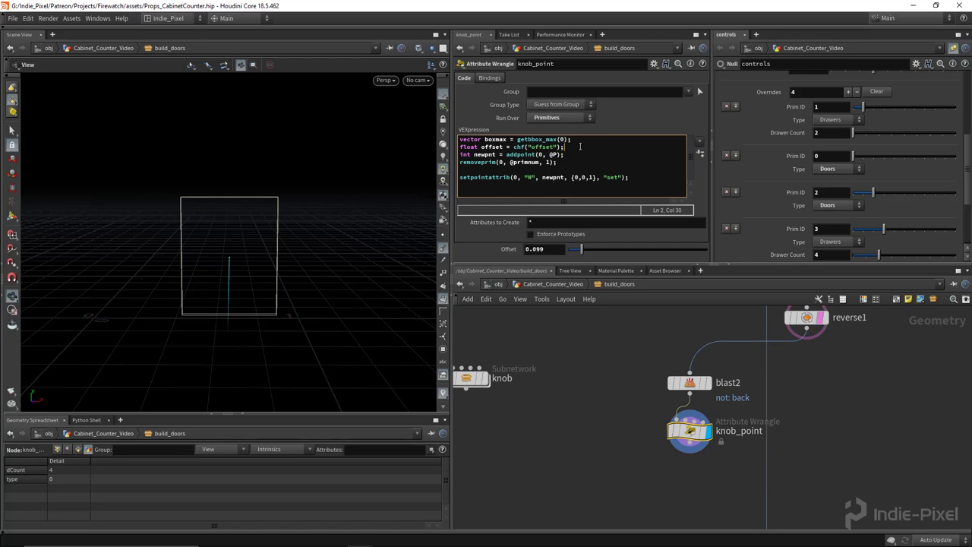
# Define the knob position before the addpoint line with "vector pos = set(boxmax.x - offset, @P.y, @P.z);".
pyautogui.press('Return')
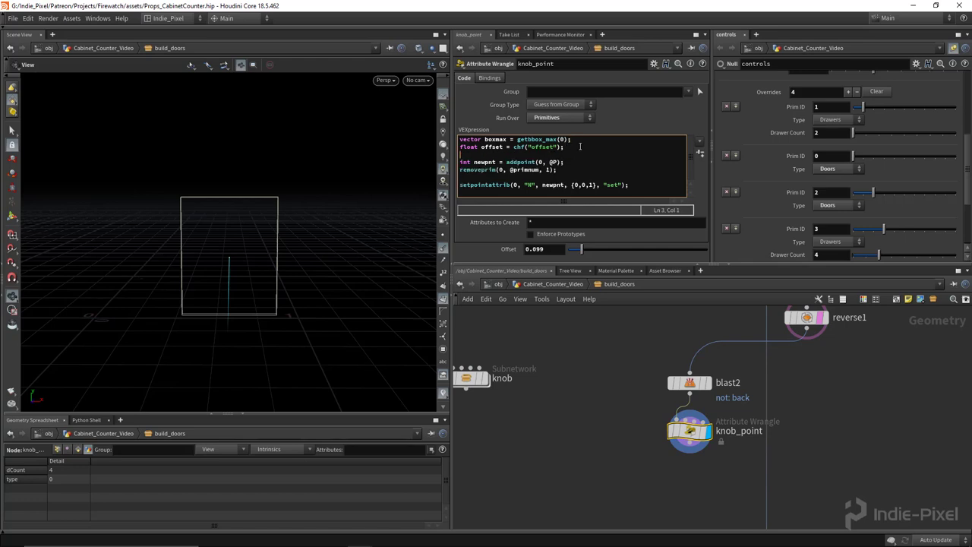
pyautogui.moveTo(559, 161); pyautogui.dragTo(553, 162)
pyautogui.click(551, 162)
pyautogui.doubleClick(551, 163)
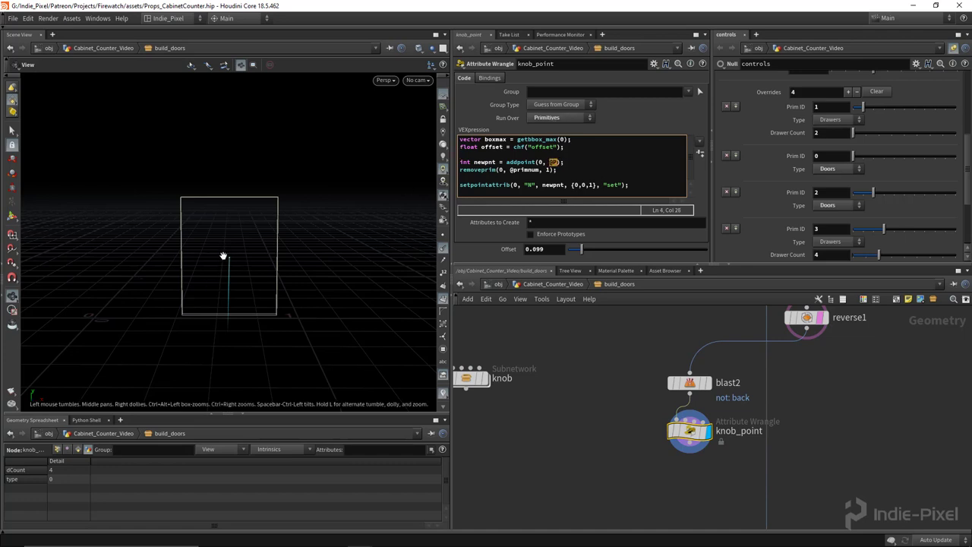
pyautogui.click(576, 156)
pyautogui.write('vector ')
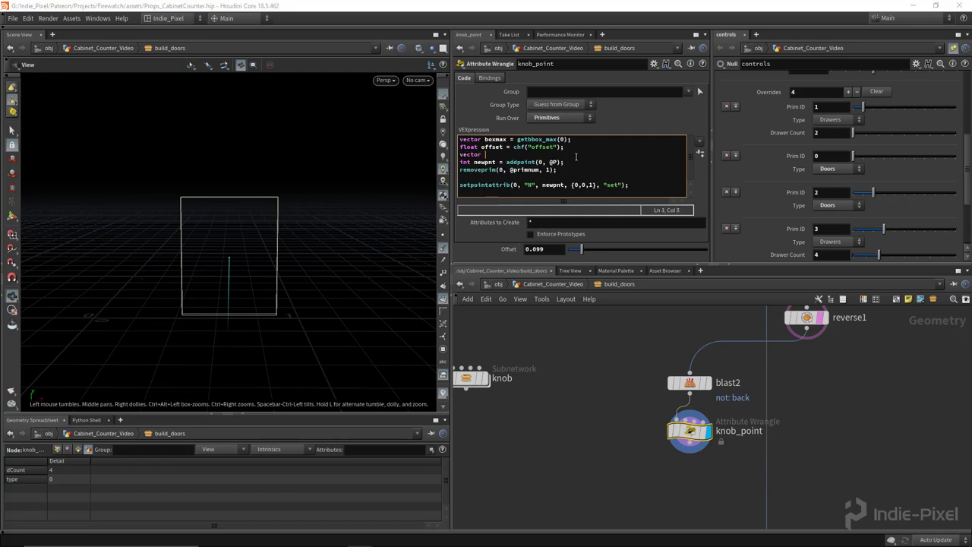
pyautogui.write('s')
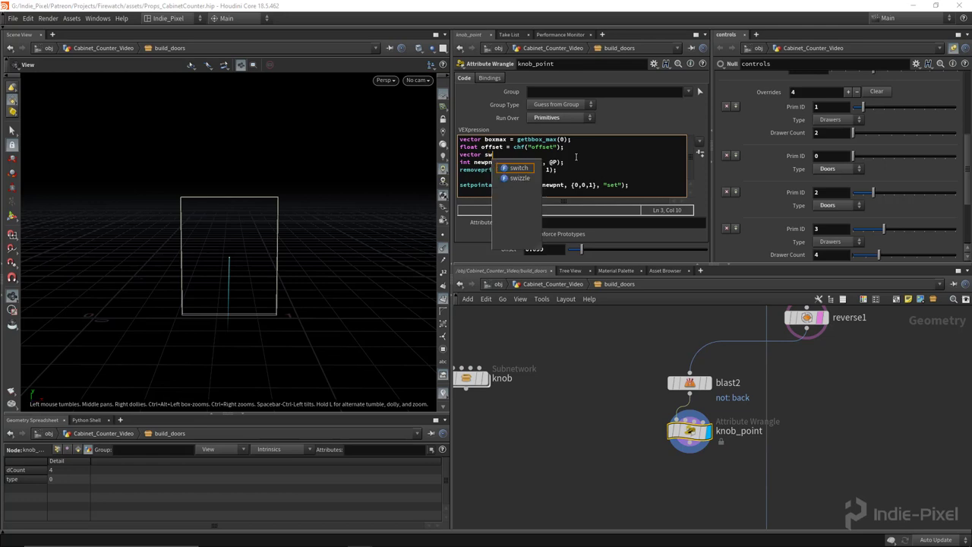
pyautogui.press('BackSpace')
pyautogui.write('pos')
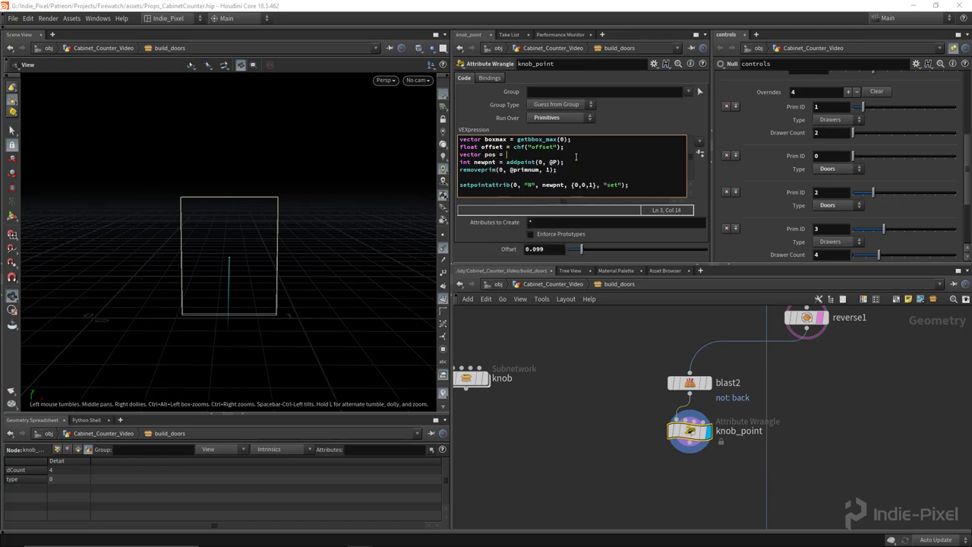
pyautogui.write(' = set(boxmax.x - offset, @P.y, @P.z);')
# Replace @P with pos in the addpoint call and set knob_point's Offset to 0.047.
pyautogui.press('Down')
pyautogui.press('Left')
pyautogui.press('Left')
pyautogui.press('BackSpace')
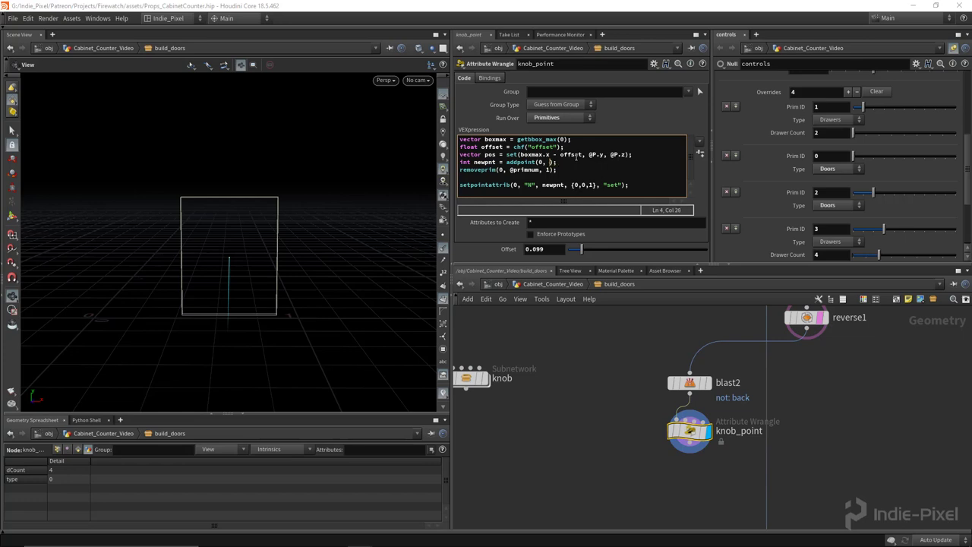
pyautogui.write('pos')
pyautogui.moveTo(581, 249); pyautogui.dragTo(571, 261)
pyautogui.moveTo(603, 451); pyautogui.dragTo(651, 366, button='middle')
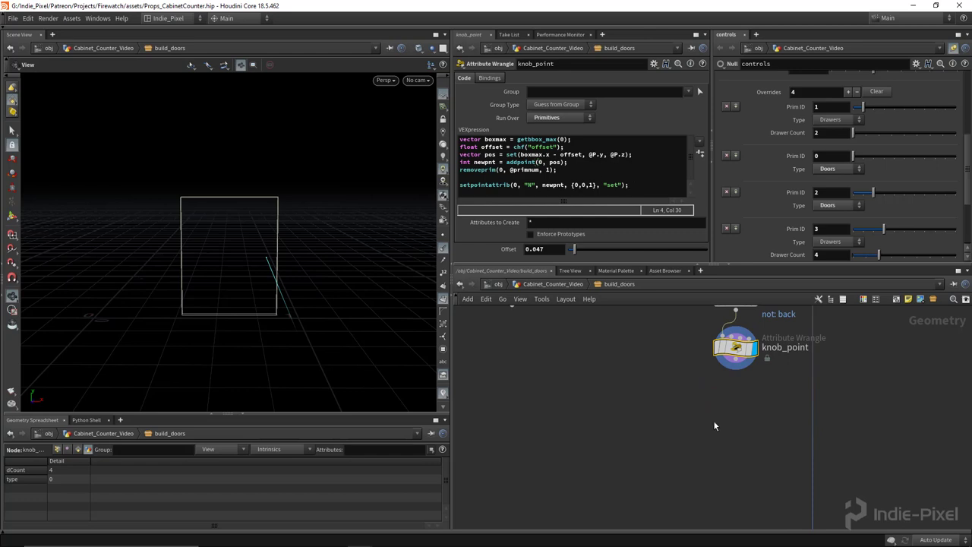
pyautogui.click(558, 171)
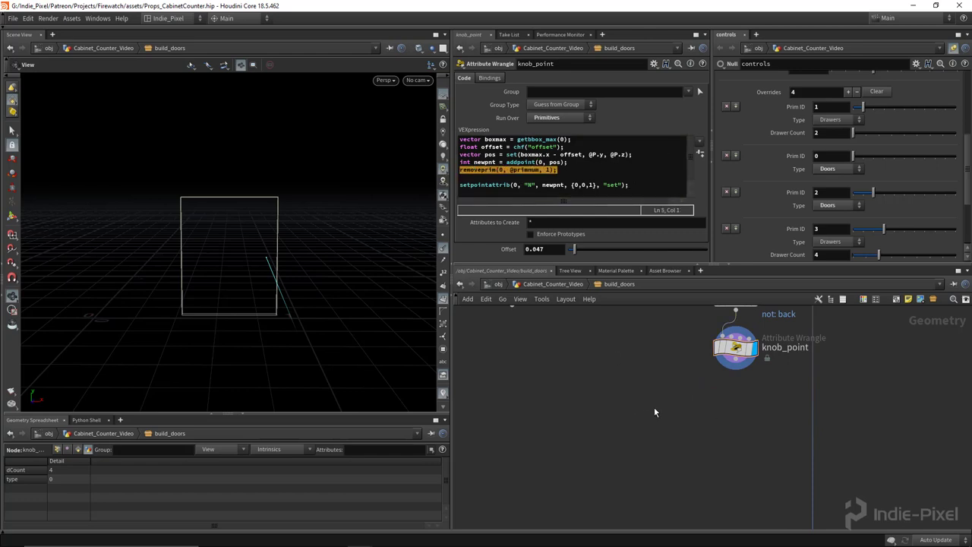
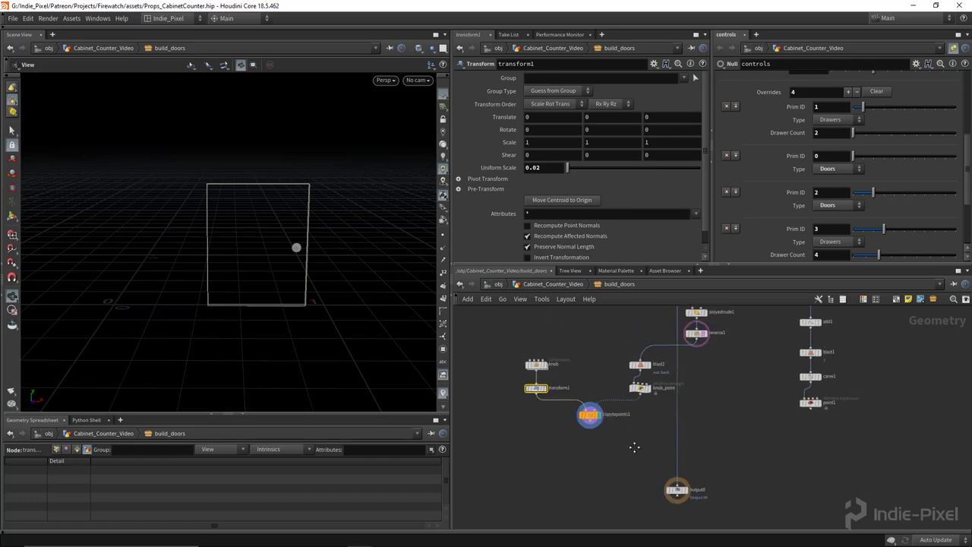
# Add a Merge node above output0 and wire copytopoints1 into it.
pyautogui.moveTo(650, 334); pyautogui.dragTo(650, 343, button='middle')
pyautogui.moveTo(613, 364); pyautogui.dragTo(642, 416)
pyautogui.moveTo(642, 416); pyautogui.dragTo(598, 358, button='middle')
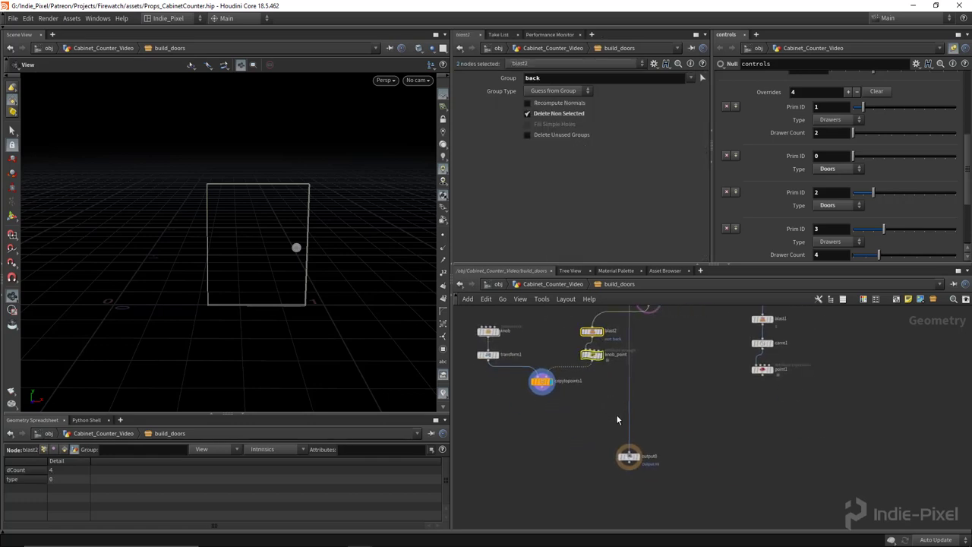
pyautogui.press('Tab')
pyautogui.write('merg')
pyautogui.press('Return')
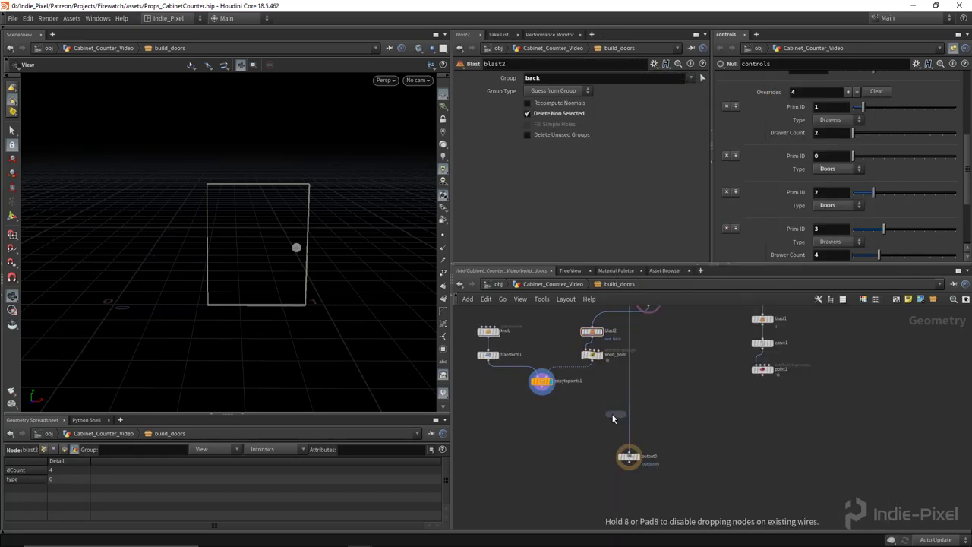
pyautogui.click(613, 414)
pyautogui.scroll(3, 515, 387)
pyautogui.click(563, 386)
pyautogui.click(683, 425)
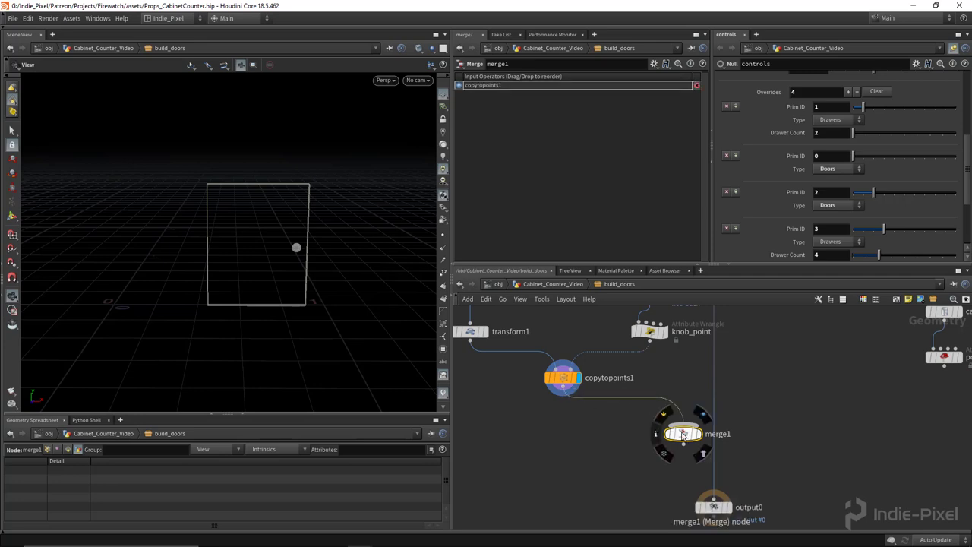
# Position merge1 below the door branch, wire reverse1 into it and display reverse1.
pyautogui.scroll(-3, 650, 434)
pyautogui.moveTo(565, 391); pyautogui.dragTo(603, 398)
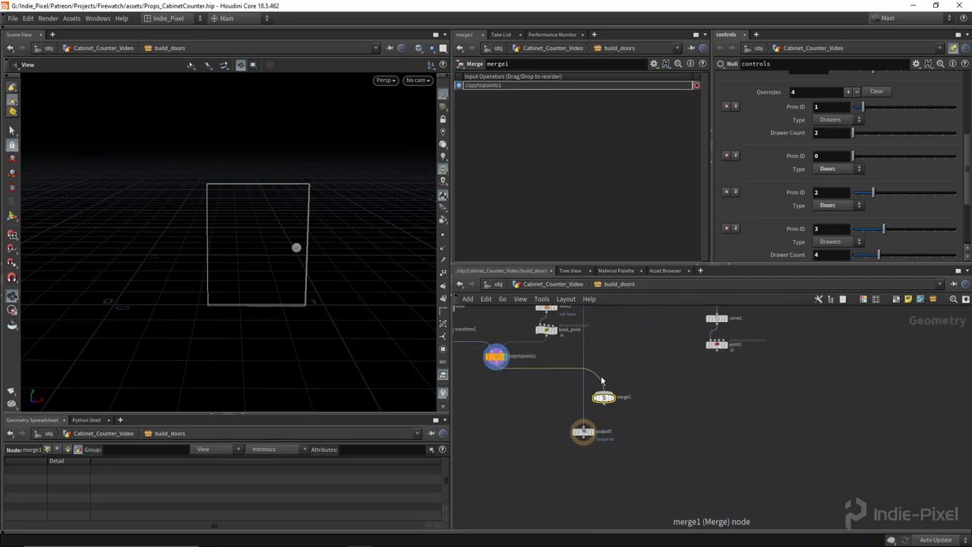
pyautogui.moveTo(602, 327); pyautogui.dragTo(606, 376, button='middle')
pyautogui.click(607, 335)
pyautogui.click(607, 440)
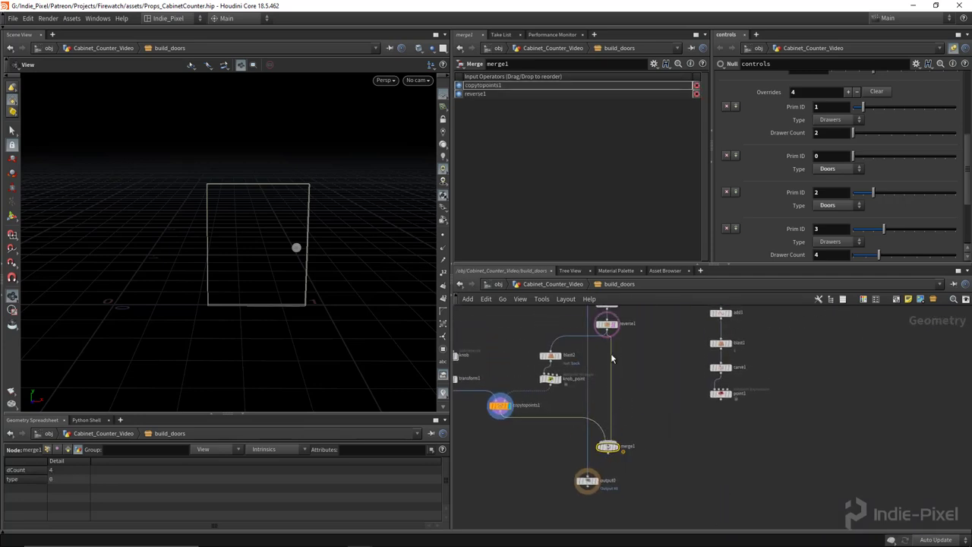
pyautogui.moveTo(607, 439); pyautogui.dragTo(608, 496, button='middle')
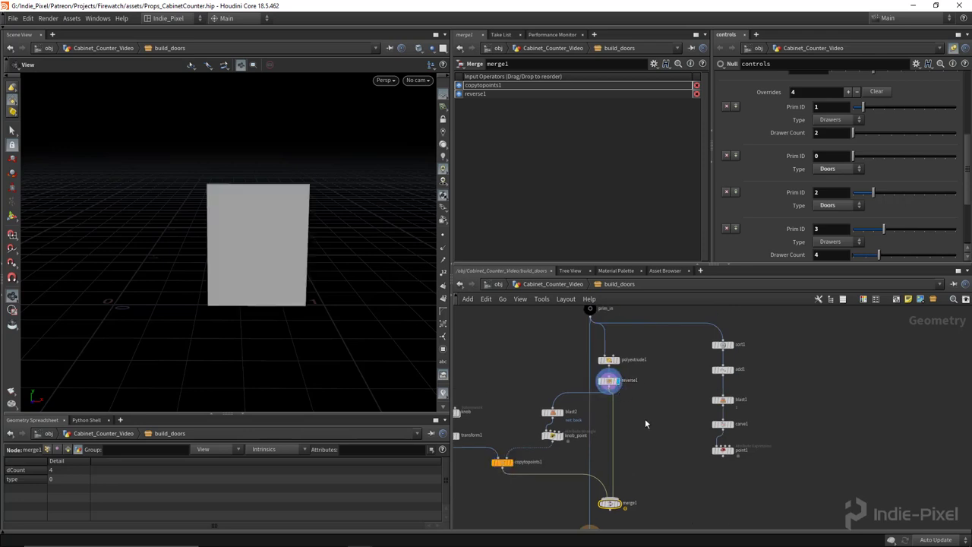
# Return to the Cabinet_Counter_Video network and copy the box_uv_map3 subnetwork from the OUT_VERT_PLANKS chain.
pyautogui.moveTo(644, 418); pyautogui.dragTo(646, 383, button='middle')
pyautogui.press('u')
pyautogui.moveTo(535, 427); pyautogui.dragTo(608, 427, button='middle')
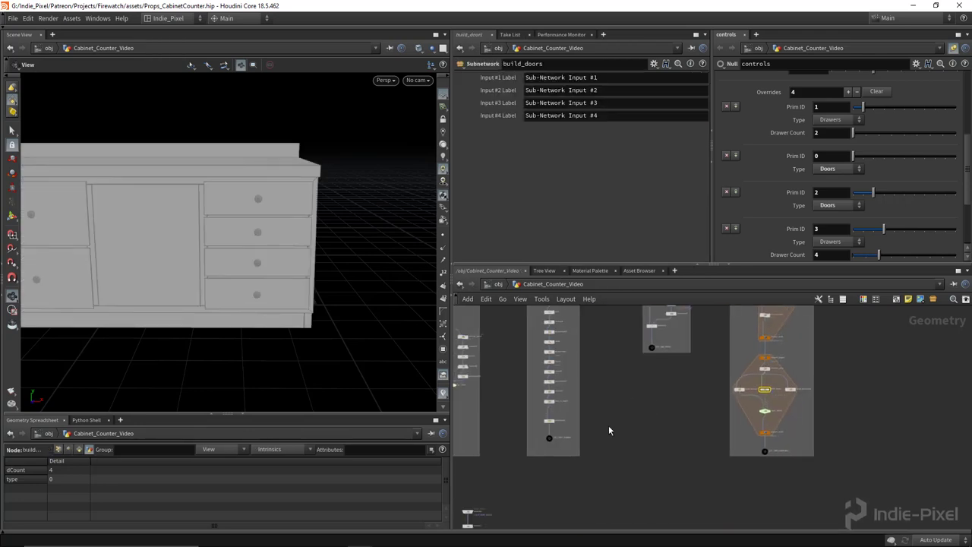
pyautogui.scroll(5, 575, 420)
pyautogui.moveTo(526, 405); pyautogui.dragTo(483, 358)
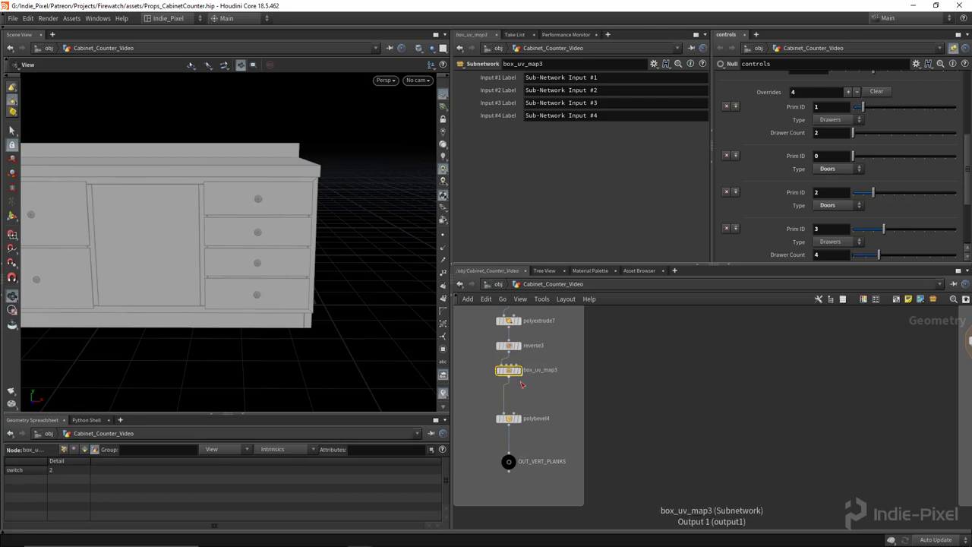
pyautogui.hotkey('ctrl', 'c')
# Paste box_uv_map3 into build_doors between reverse1 and merge1, display it and check the door's UVs.
pyautogui.scroll(-4, 651, 437)
pyautogui.keyDown('space'); pyautogui.moveTo(650, 438); pyautogui.dragTo(501, 438); pyautogui.keyUp('space')
pyautogui.scroll(5, 680, 401)
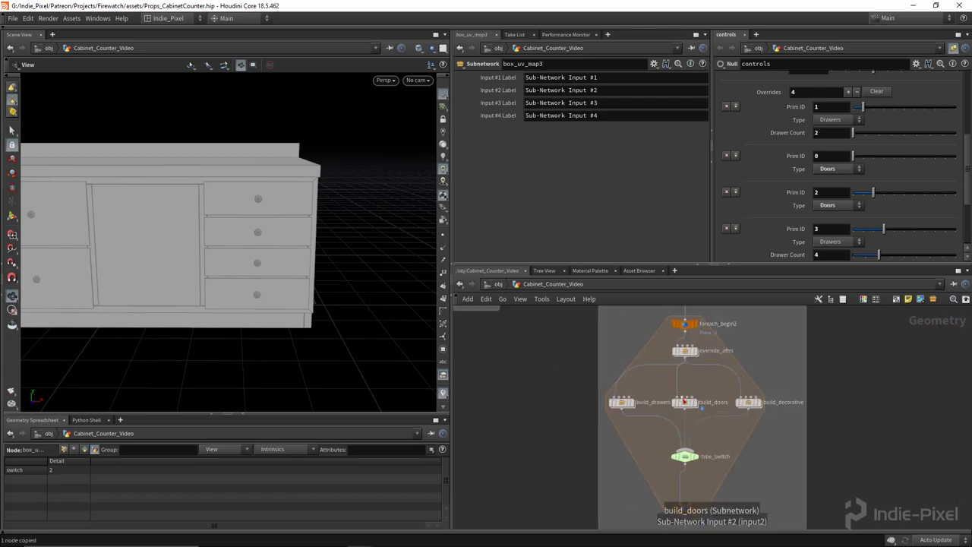
pyautogui.doubleClick(683, 399)
pyautogui.scroll(4, 612, 414)
pyautogui.hotkey('ctrl', 'v')
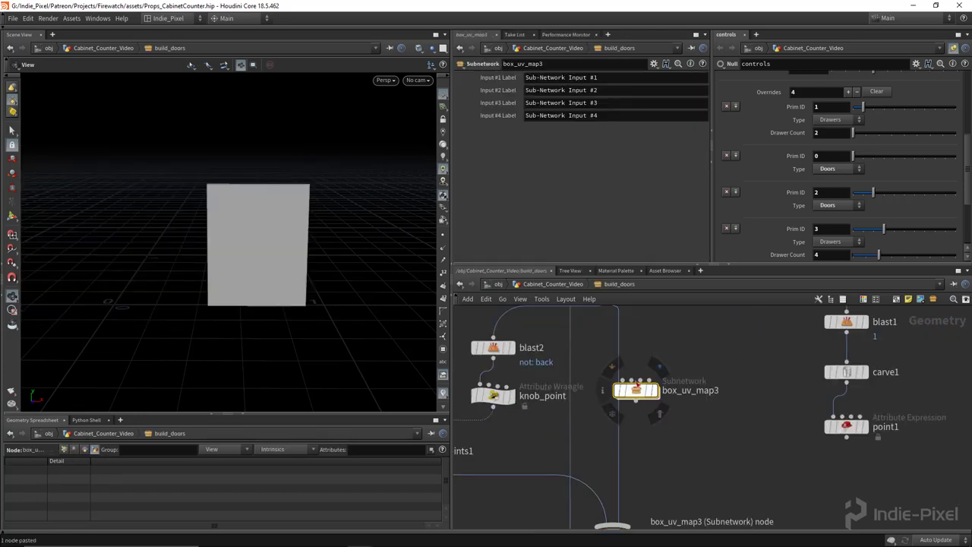
pyautogui.click(646, 390)
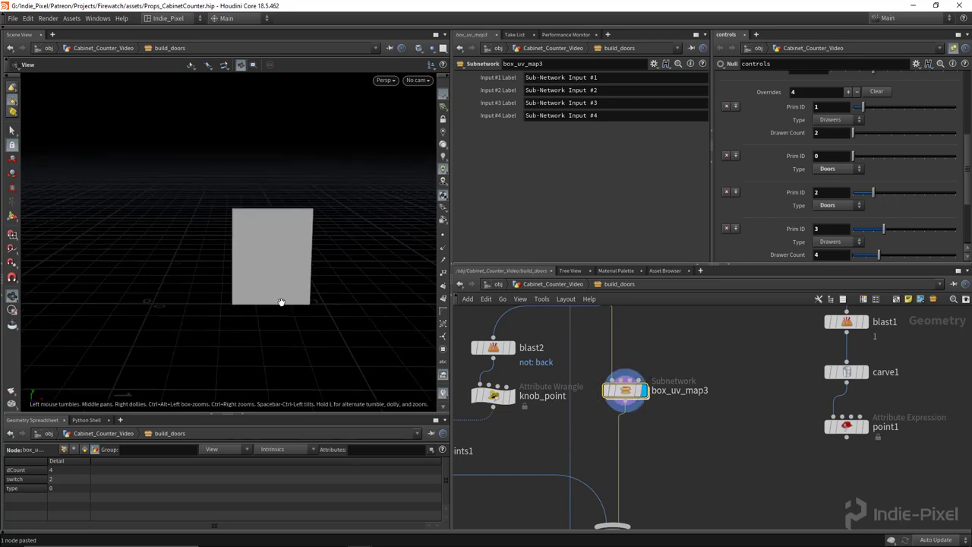
pyautogui.hotkey('space', '5')
pyautogui.rightClick(226, 260)
pyautogui.moveTo(244, 209); pyautogui.dragTo(309, 239, button='right')
pyautogui.hotkey('space', '1')
# Display merge1 and examine the UV layout and 3D view of the combined door and knob.
pyautogui.scroll(-5, 630, 410)
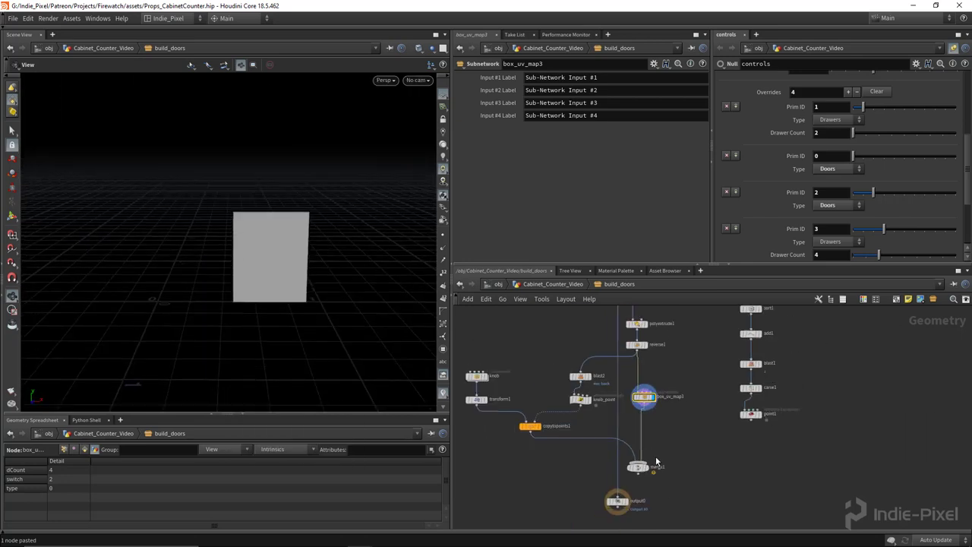
pyautogui.scroll(5, 647, 417)
pyautogui.click(647, 414)
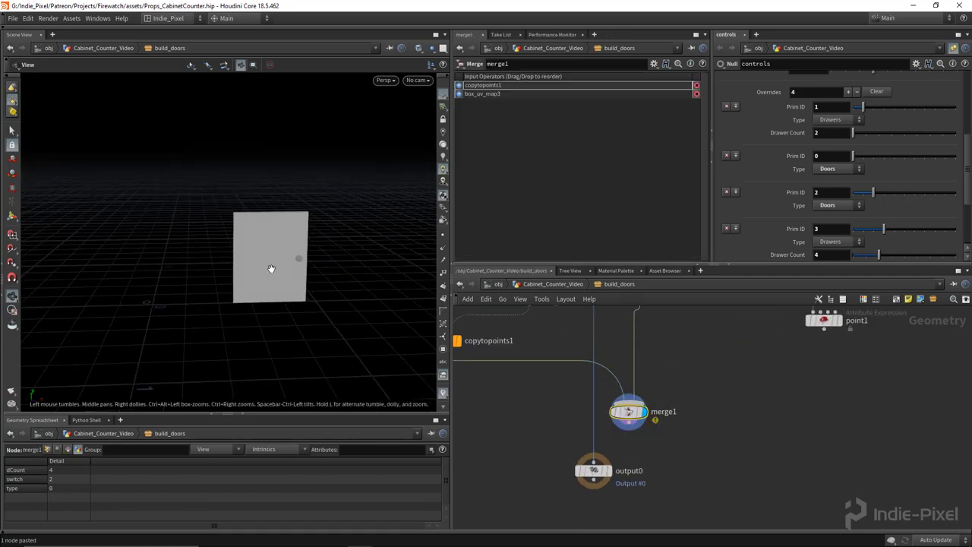
pyautogui.hotkey('space', '5')
pyautogui.scroll(-3, 174, 236)
pyautogui.scroll(2, 174, 235)
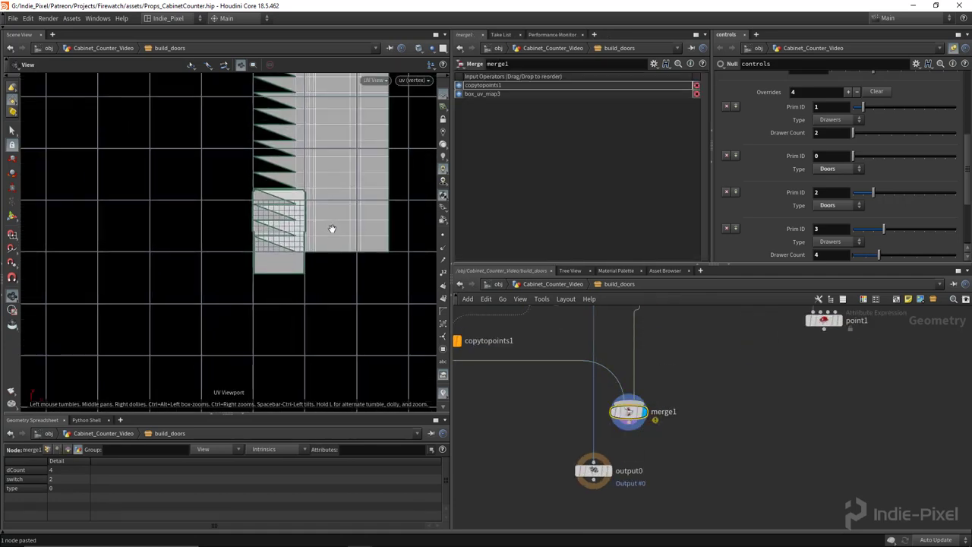
pyautogui.scroll(-1, 317, 157)
pyautogui.moveTo(324, 77); pyautogui.dragTo(301, 173, button='middle')
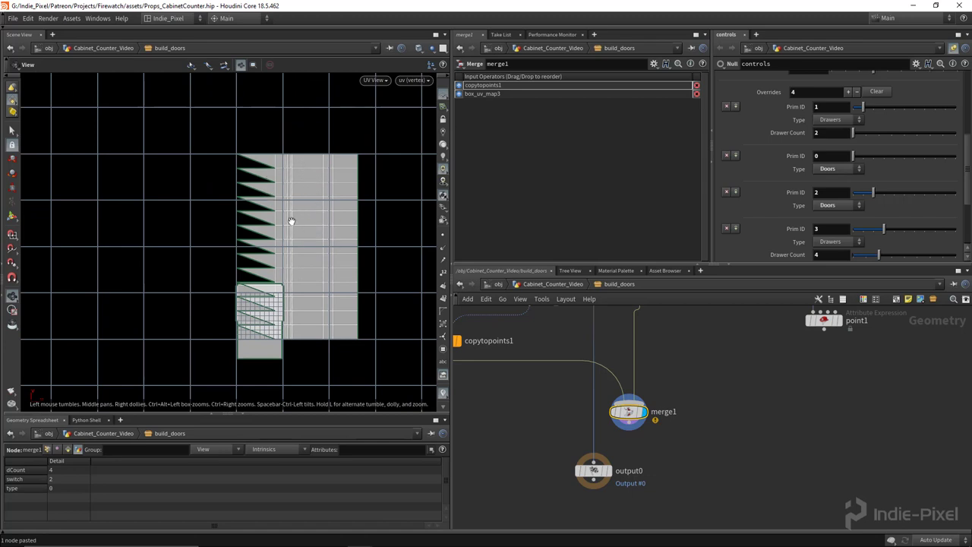
pyautogui.scroll(-1, 296, 298)
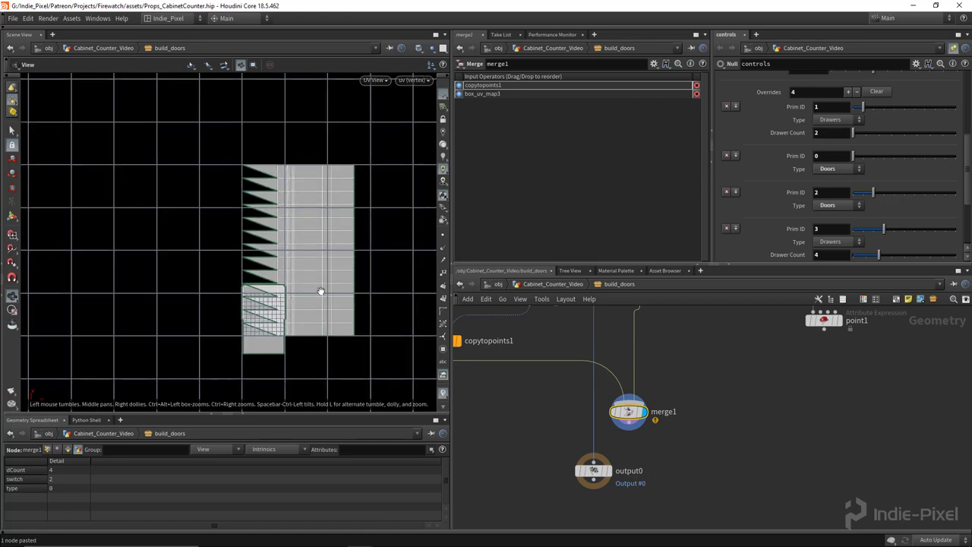
pyautogui.hotkey('space', '1')
pyautogui.scroll(1, 288, 252)
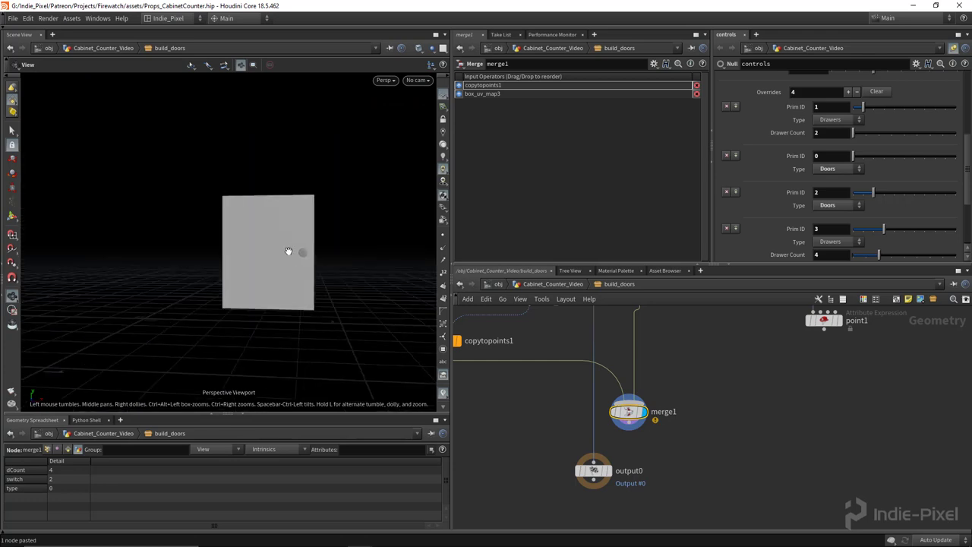
pyautogui.scroll(1, 289, 251)
# Align the chain from sort1 to point1 in a column and move it farther from the door branch.
pyautogui.scroll(-3, 696, 383)
pyautogui.moveTo(736, 373); pyautogui.dragTo(673, 440, button='middle')
pyautogui.scroll(-1, 723, 403)
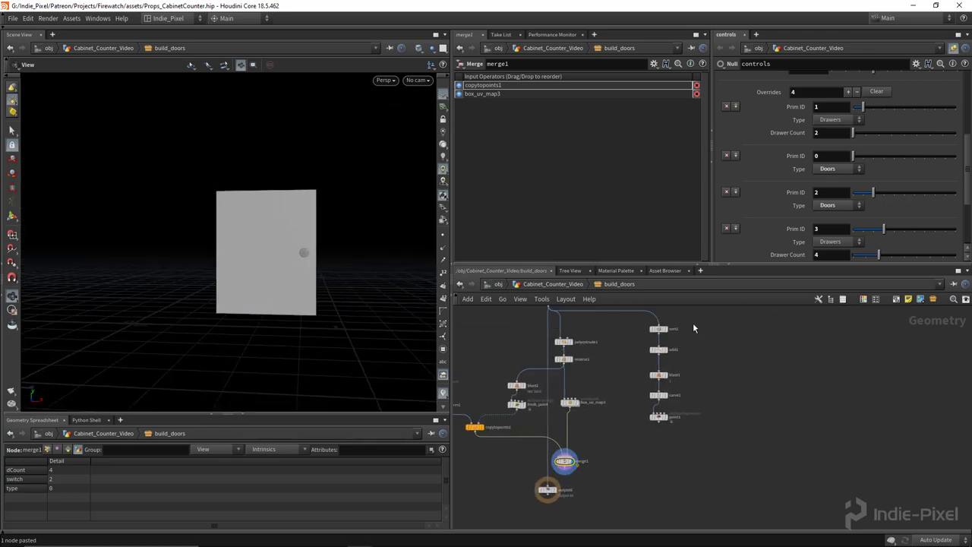
pyautogui.moveTo(692, 323); pyautogui.dragTo(641, 427)
pyautogui.press('a')
pyautogui.moveTo(661, 382); pyautogui.dragTo(722, 355)
pyautogui.click(676, 391)
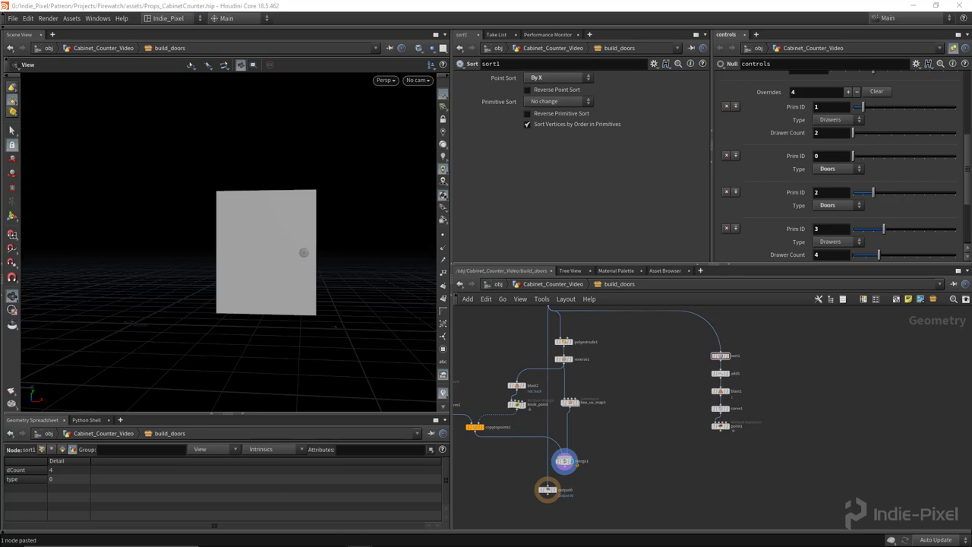
# Add a Subnetwork node between the door branch and the point1 chain and name it "hinge".
pyautogui.press('Tab')
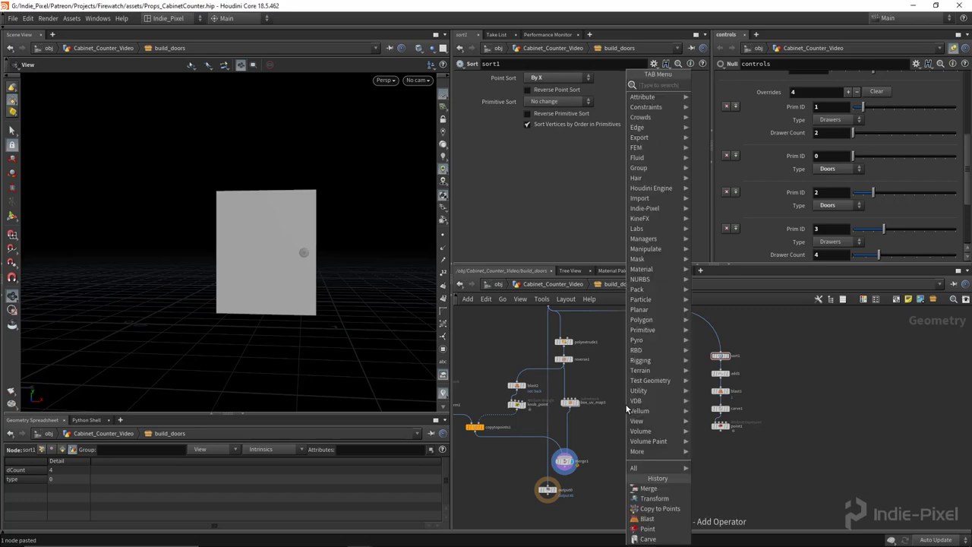
pyautogui.write('subn')
pyautogui.press('Return')
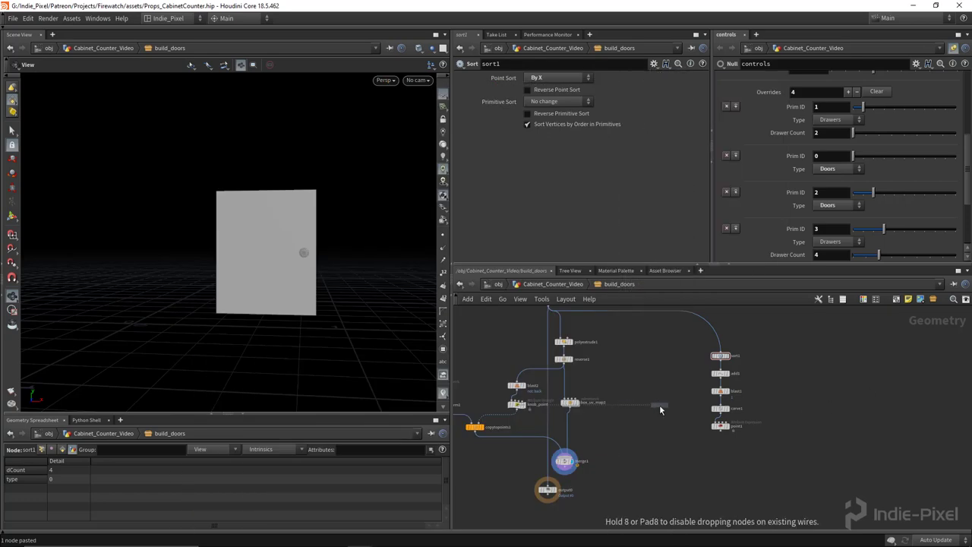
pyautogui.click(659, 404)
pyautogui.scroll(3, 672, 405)
pyautogui.doubleClick(672, 407)
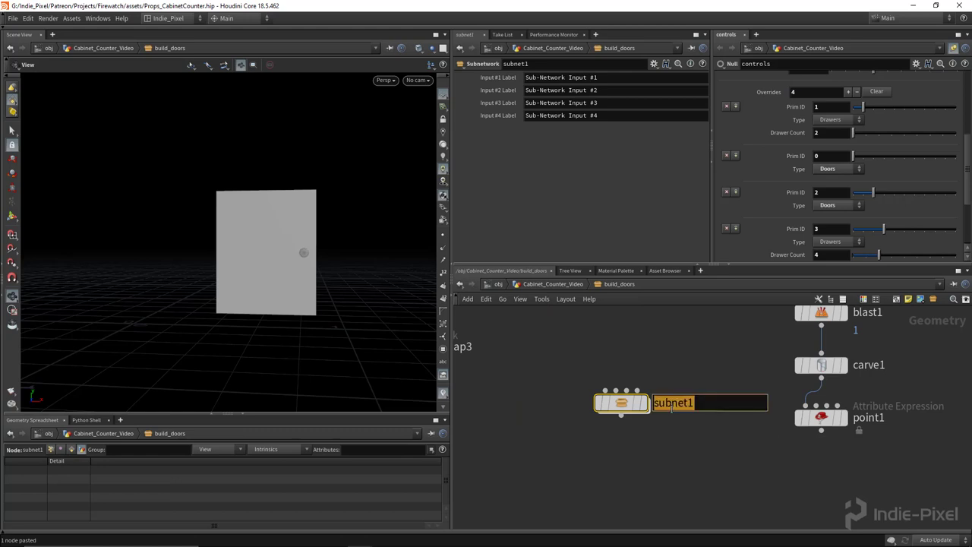
pyautogui.write('hinge')
pyautogui.press('Return')
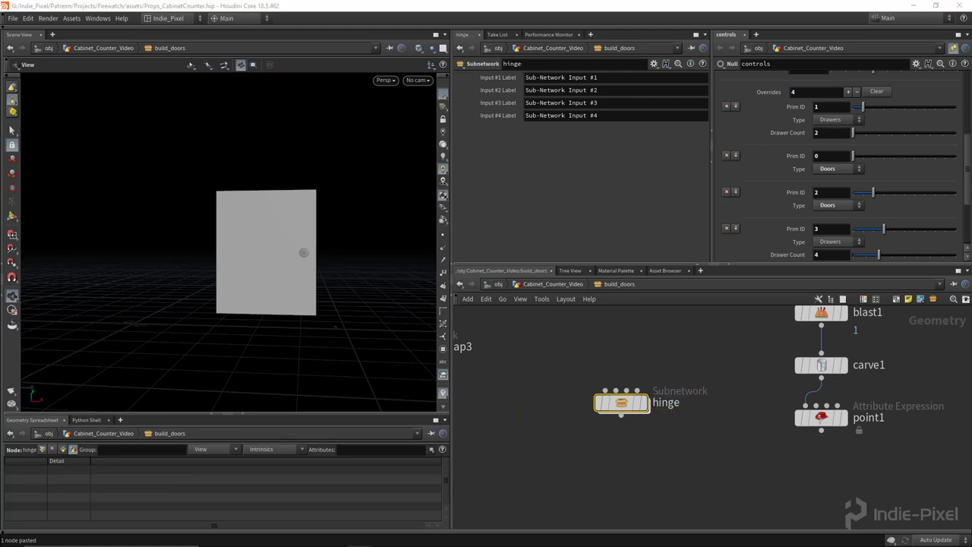
# Inside the hinge subnetwork, disconnect output0 from its input and group the four input nodes off to the side.
pyautogui.doubleClick(617, 406)
pyautogui.moveTo(763, 263); pyautogui.dragTo(763, 130)
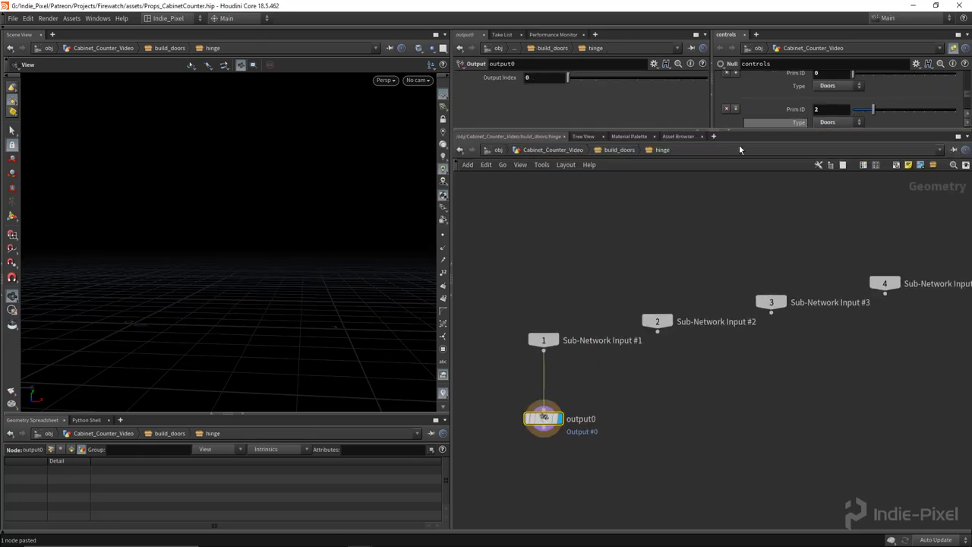
pyautogui.scroll(-5, 671, 318)
pyautogui.moveTo(639, 348); pyautogui.dragTo(632, 444)
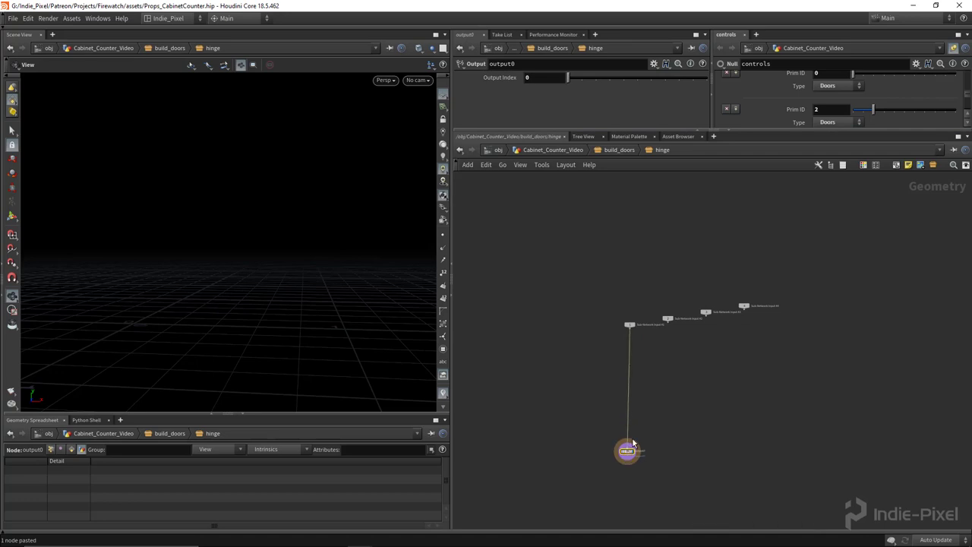
pyautogui.hotkey('shift', 'l')
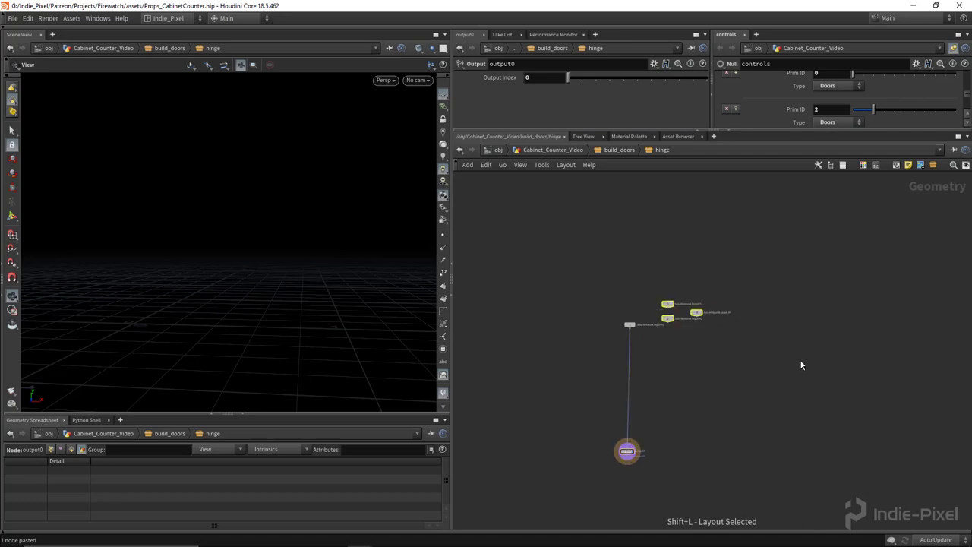
pyautogui.moveTo(698, 313); pyautogui.dragTo(767, 286)
pyautogui.press('y')
pyautogui.moveTo(662, 353); pyautogui.dragTo(606, 354)
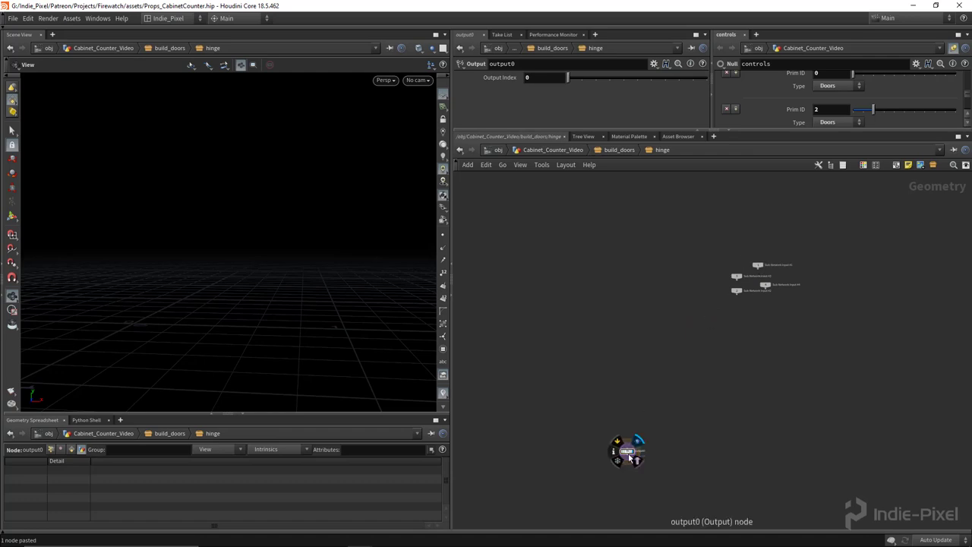
pyautogui.moveTo(630, 454); pyautogui.dragTo(638, 454)
pyautogui.moveTo(842, 376); pyautogui.dragTo(856, 349, button='middle')
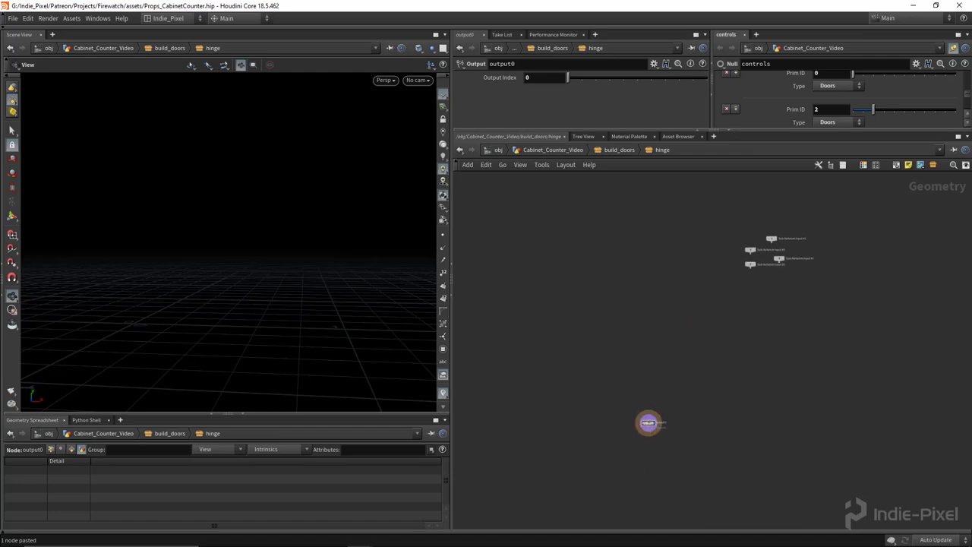
# Add a Grid node above output0 in the hinge subnetwork.
pyautogui.press('Tab')
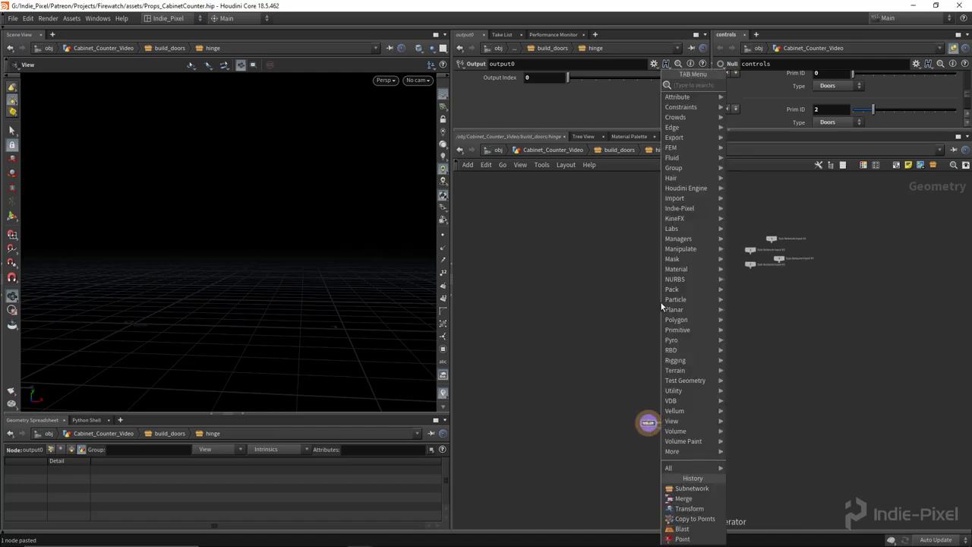
pyautogui.press('Return')
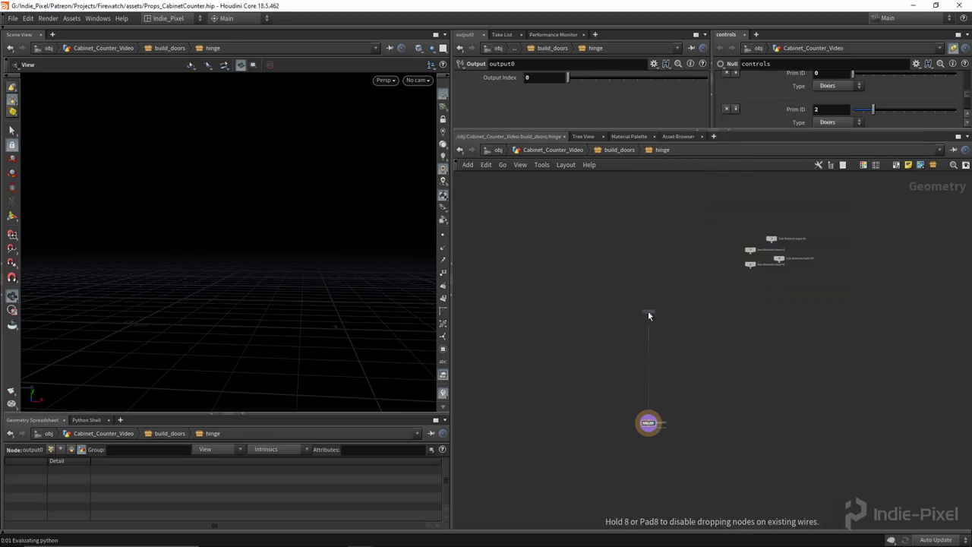
pyautogui.click(648, 310)
pyautogui.scroll(3, 647, 311)
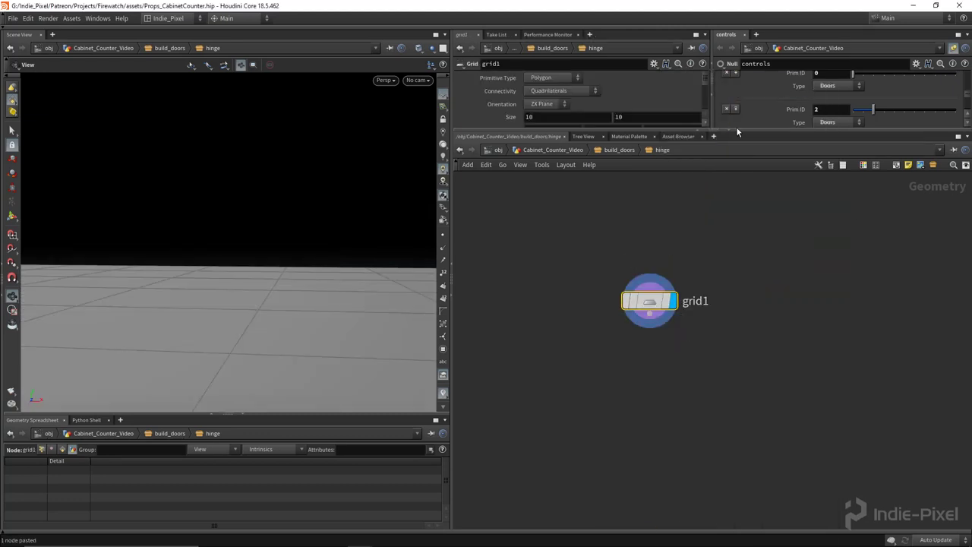
# Set grid1 to size 1 by 1 with 2 rows and 2 columns, oriented in the XY Plane.
pyautogui.moveTo(737, 129); pyautogui.dragTo(737, 247)
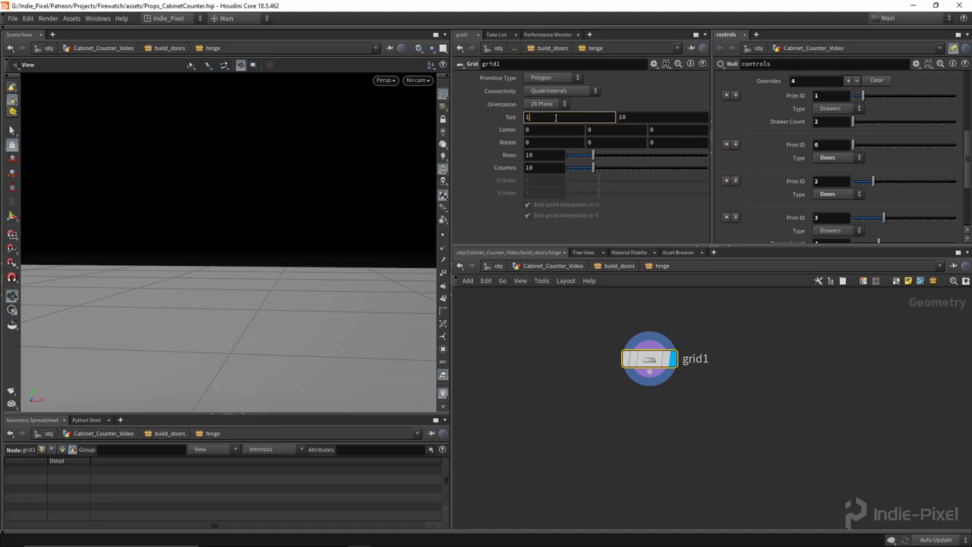
pyautogui.press('Tab')
pyautogui.write('1')
pyautogui.doubleClick(547, 157)
pyautogui.write('2')
pyautogui.press('Tab')
pyautogui.write('2')
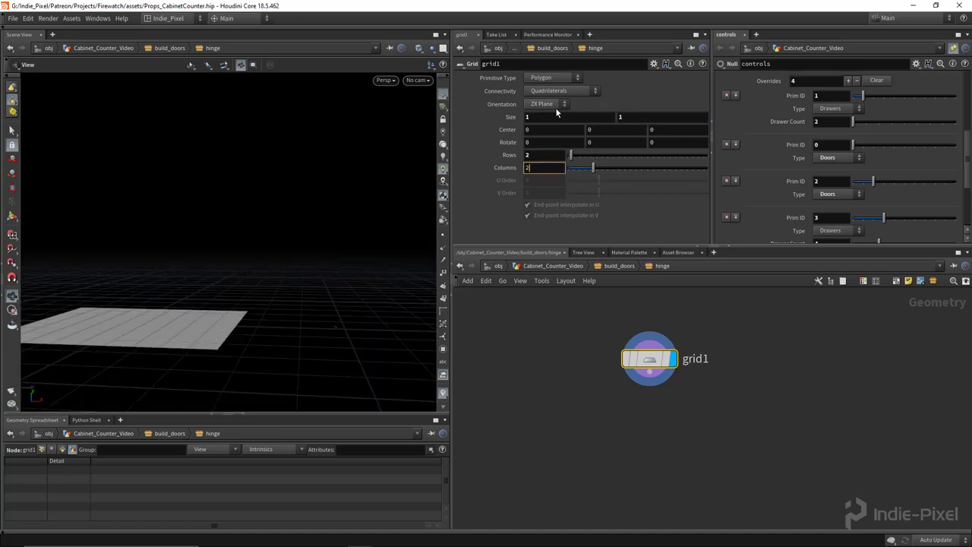
pyautogui.click(555, 108)
pyautogui.click(547, 117)
pyautogui.press('h')
pyautogui.scroll(2, 250, 264)
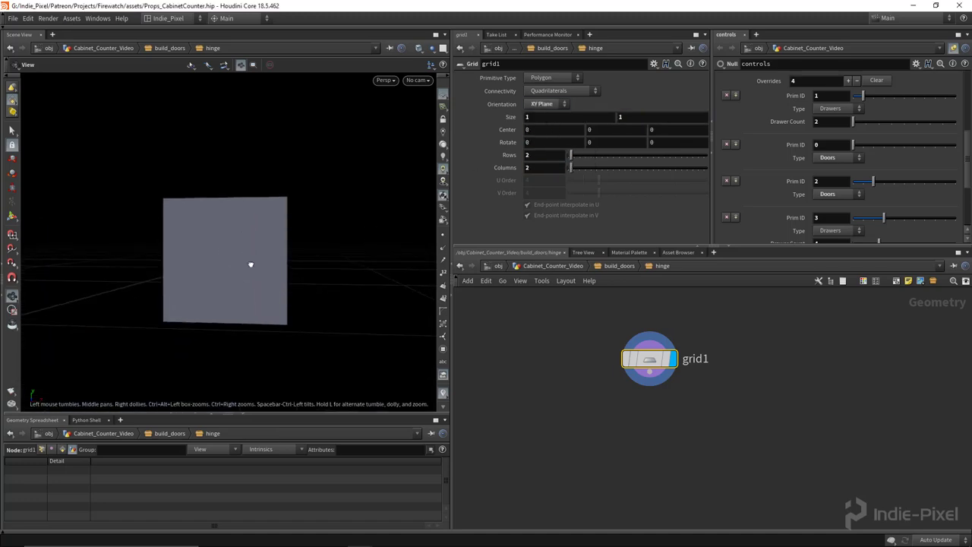
# Add a Transform node below grid1, wire grid1 into it and display it.
pyautogui.press('Tab')
pyautogui.write('tr')
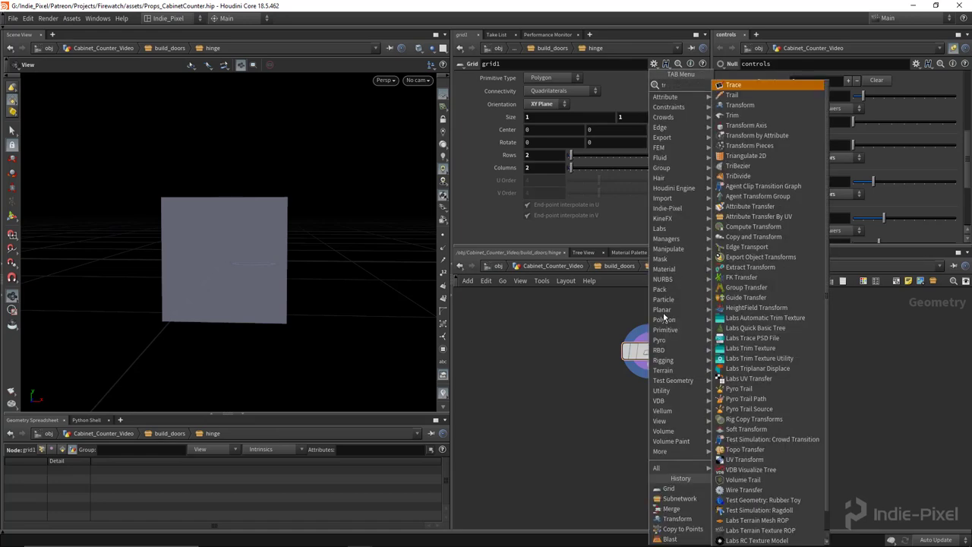
pyautogui.press('Down')
pyautogui.press('Down')
pyautogui.press('Down')
pyautogui.press('Up')
pyautogui.press('Return')
pyautogui.click(648, 412)
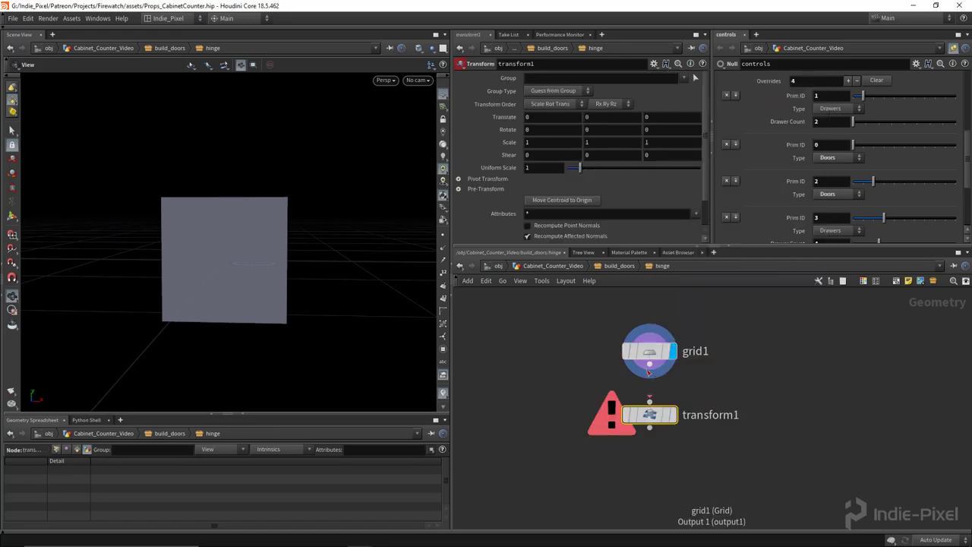
pyautogui.moveTo(649, 366); pyautogui.dragTo(649, 400)
pyautogui.click(671, 414)
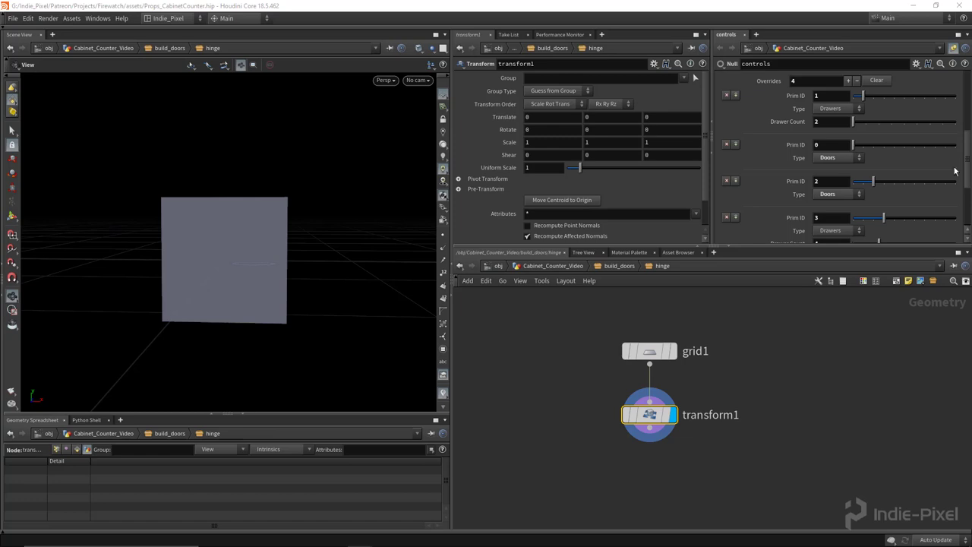
# Set transform1's Y scale to 0.38 to flatten the grid into a wide hinge plate.
pyautogui.moveTo(609, 142); pyautogui.dragTo(257, 308, button='middle')
pyautogui.moveTo(187, 265); pyautogui.dragTo(220, 281)
pyautogui.moveTo(220, 281); pyautogui.dragTo(282, 244, button='right')
pyautogui.moveTo(283, 244); pyautogui.dragTo(273, 260)
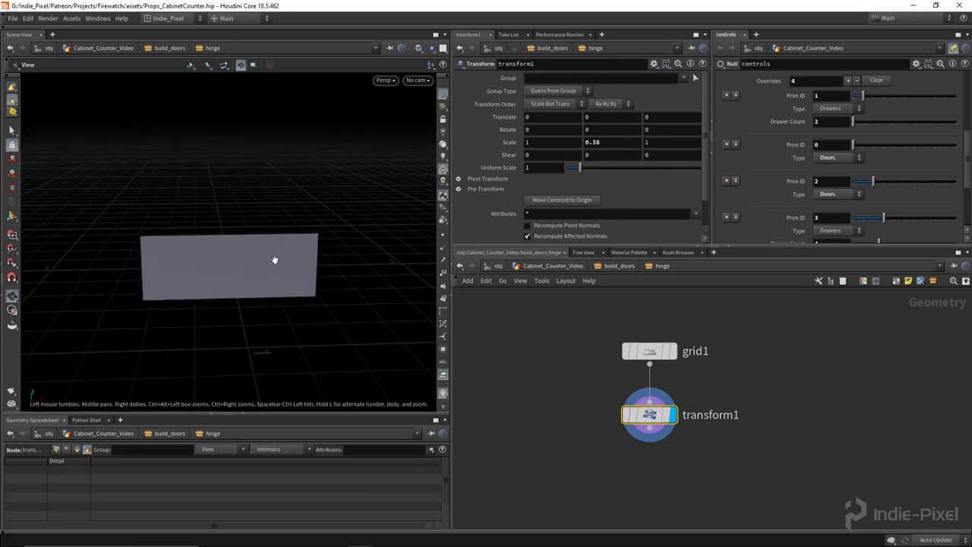
pyautogui.moveTo(273, 260); pyautogui.dragTo(264, 251, button='middle')
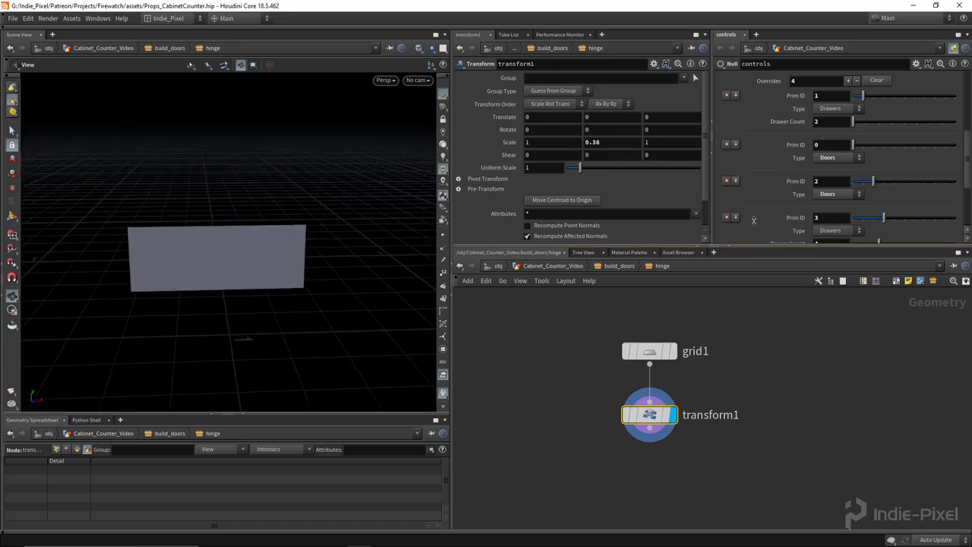
# Add a Group Create node below transform1, wire transform1 into it and display it.
pyautogui.moveTo(753, 221); pyautogui.dragTo(753, 171)
pyautogui.press('Tab')
pyautogui.write('gro')
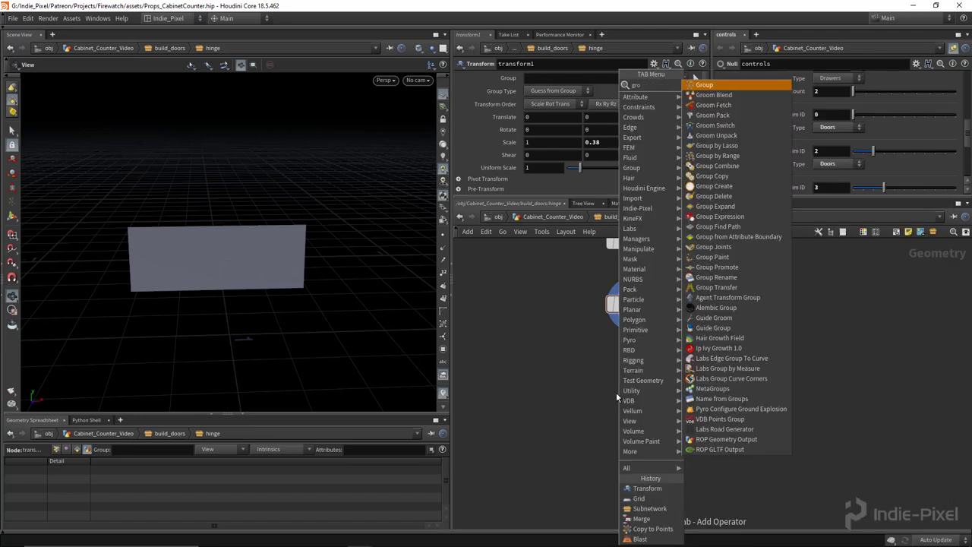
pyautogui.press('Return')
pyautogui.click(626, 372)
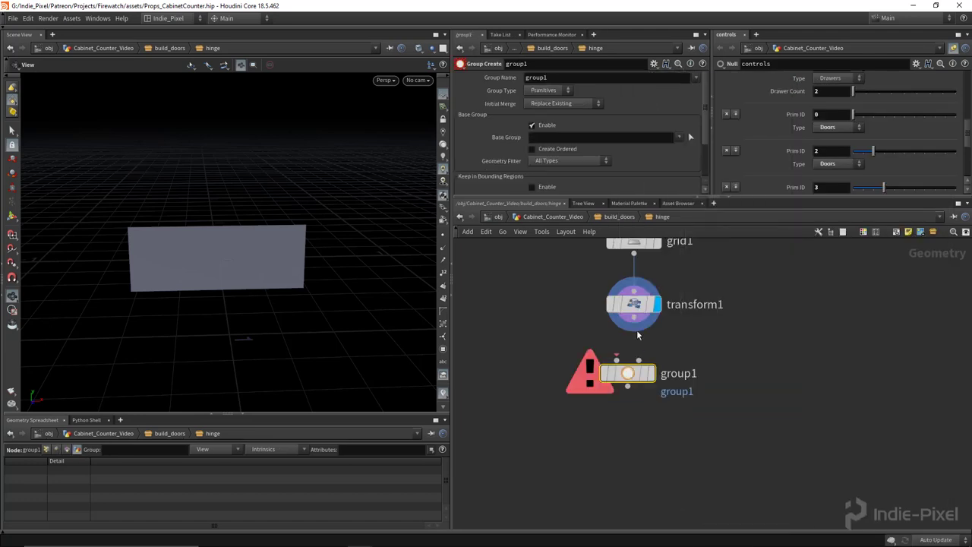
pyautogui.click(652, 374)
pyautogui.moveTo(630, 374); pyautogui.dragTo(636, 372)
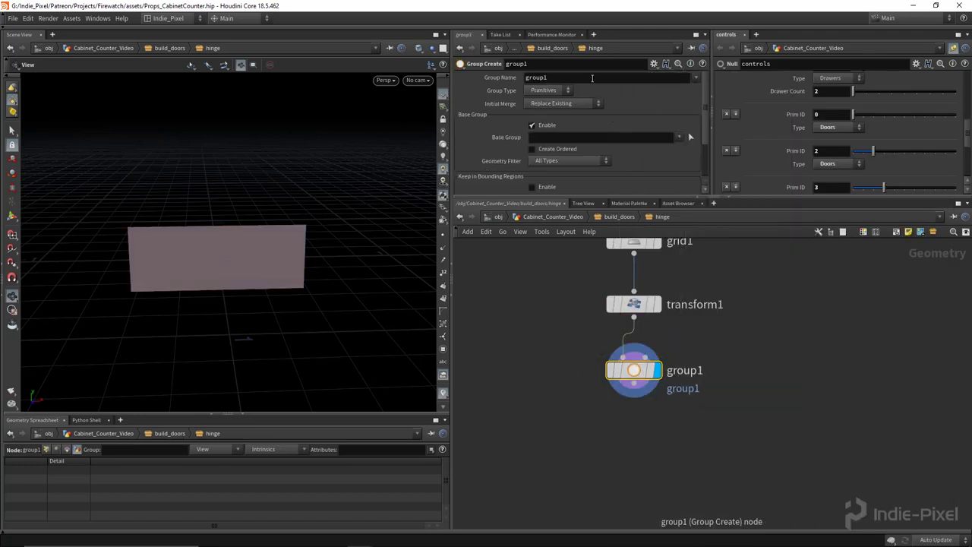
# Name group1's group orig and set its group type to Points.
pyautogui.doubleClick(592, 78)
pyautogui.write('orig')
pyautogui.press('Return')
pyautogui.click(566, 90)
pyautogui.click(546, 102)
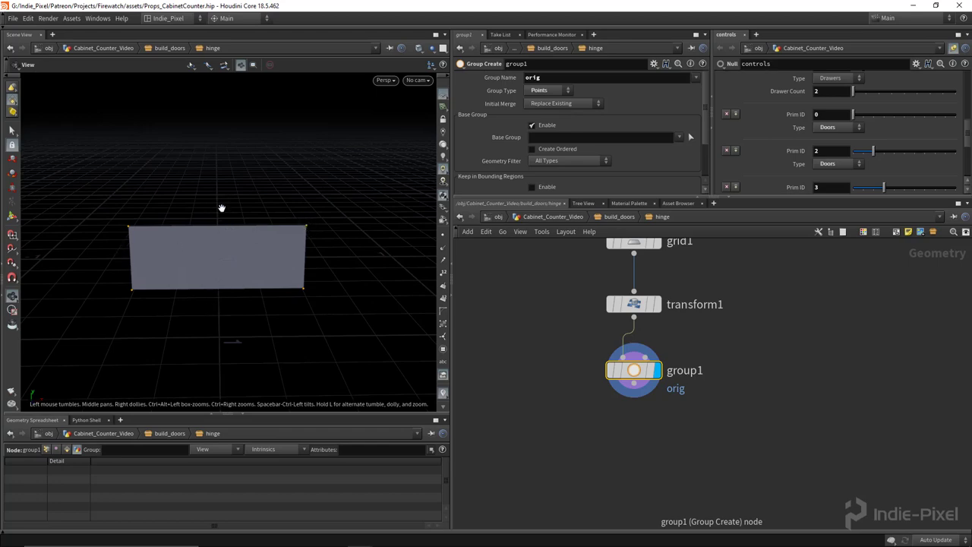
# Add a Clip node below group1, wire group1 into it and display it.
pyautogui.moveTo(631, 452); pyautogui.dragTo(627, 375, button='middle')
pyautogui.press('Tab')
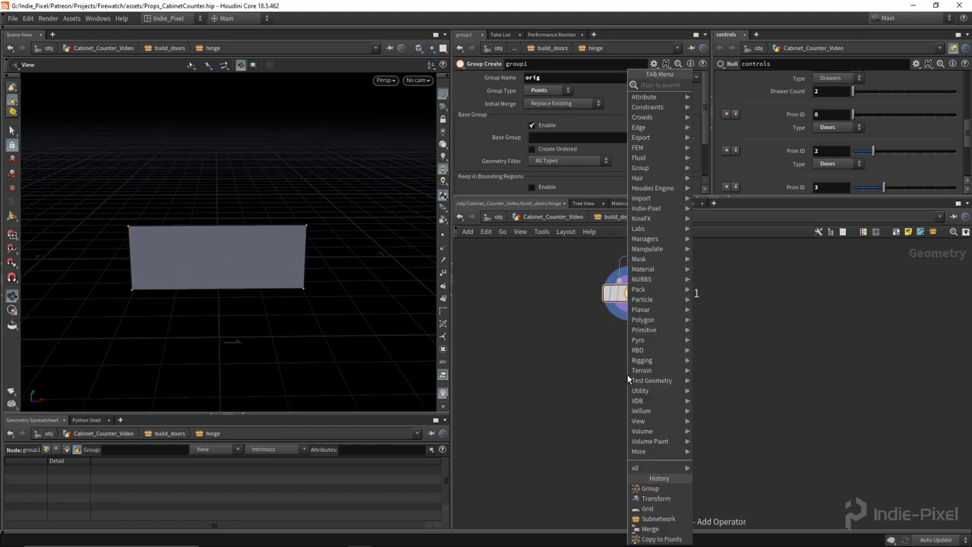
pyautogui.write('wr')
pyautogui.press('Return')
pyautogui.click(627, 378)
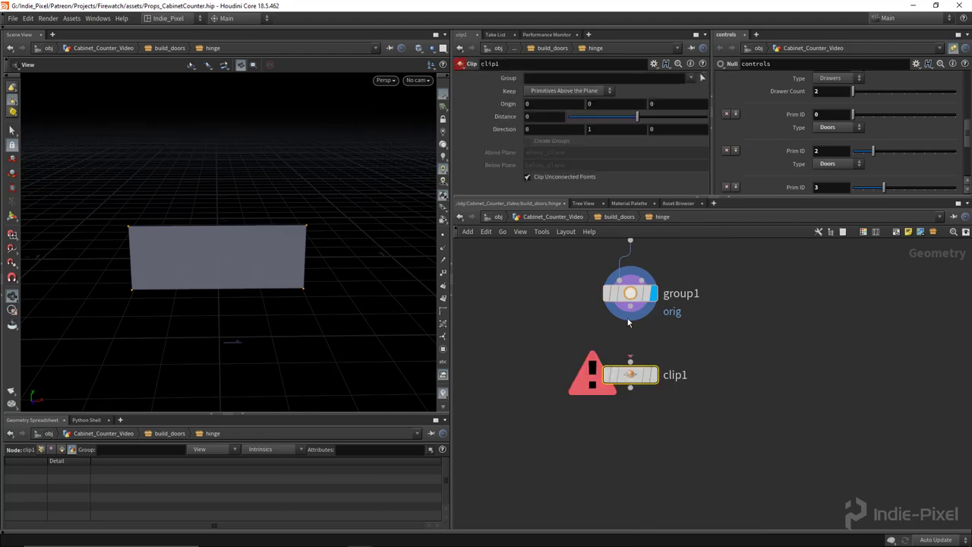
pyautogui.click(630, 307)
pyautogui.click(630, 365)
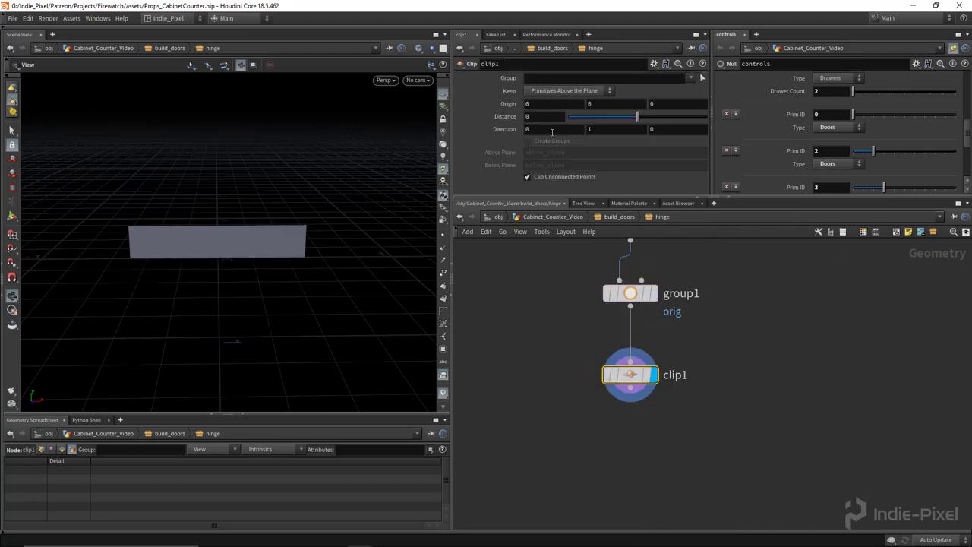
# Set clip1's direction to 1, 0, 0 and distance to 0, keeping All Primitives.
pyautogui.press('Return')
pyautogui.moveTo(636, 116); pyautogui.dragTo(606, 128)
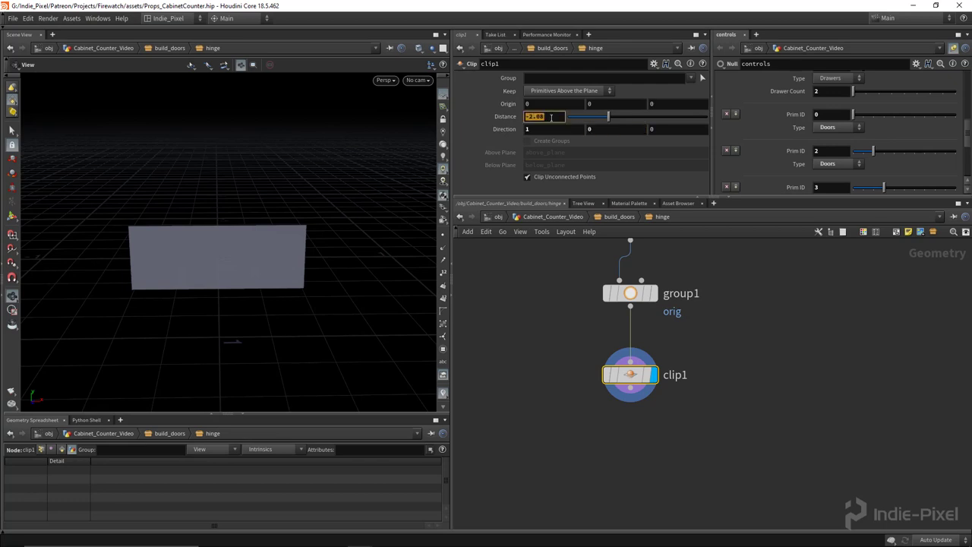
pyautogui.write('0')
pyautogui.press('Return')
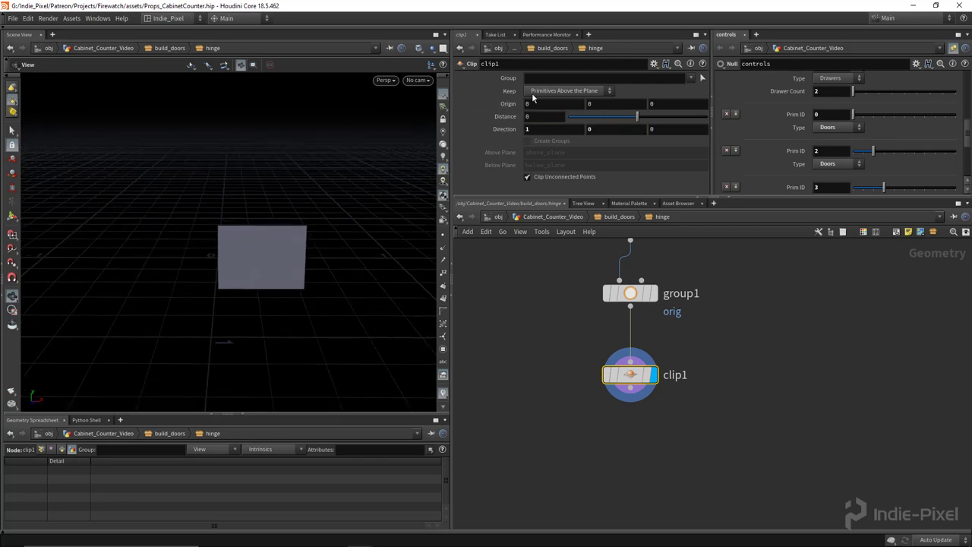
pyautogui.click(565, 90)
pyautogui.click(557, 123)
pyautogui.scroll(5, 274, 215)
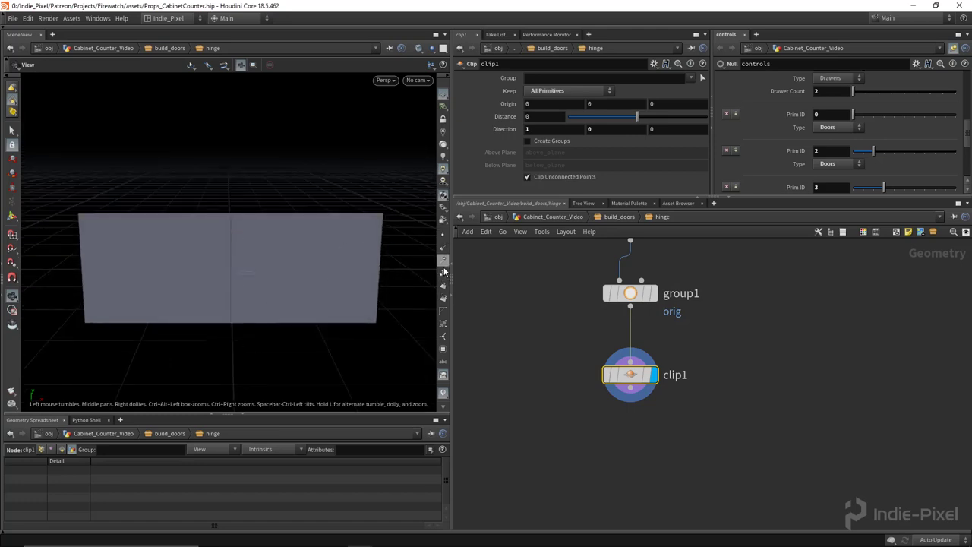
# Show the point numbers and the group list in the viewport to check which plate points belong to orig.
pyautogui.moveTo(259, 266); pyautogui.dragTo(224, 236)
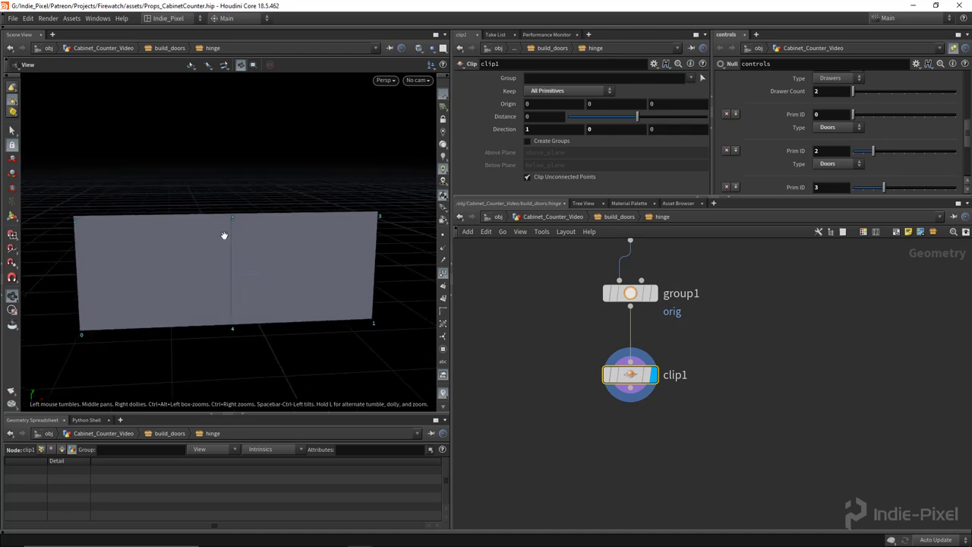
pyautogui.scroll(-4, 274, 253)
pyautogui.moveTo(618, 434); pyautogui.dragTo(621, 388, button='middle')
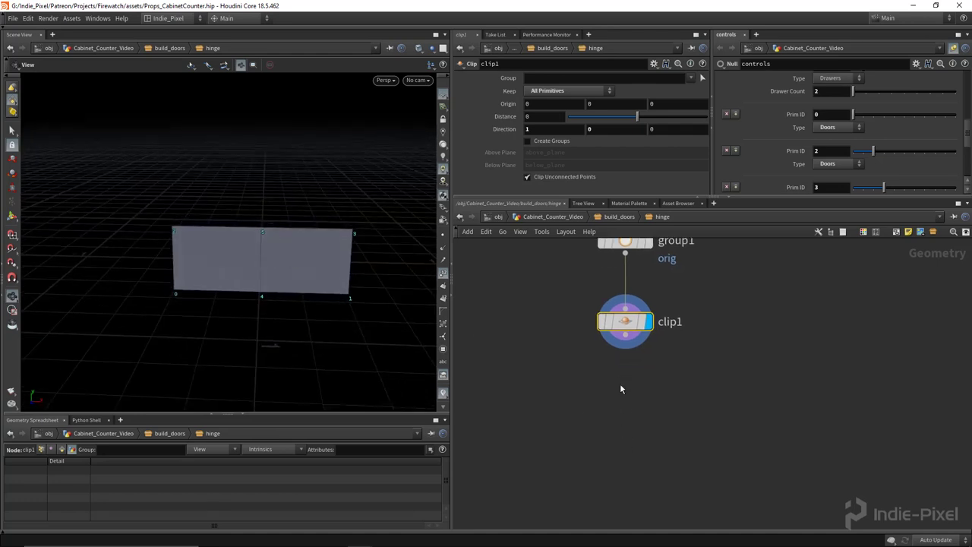
pyautogui.moveTo(309, 269); pyautogui.dragTo(236, 212)
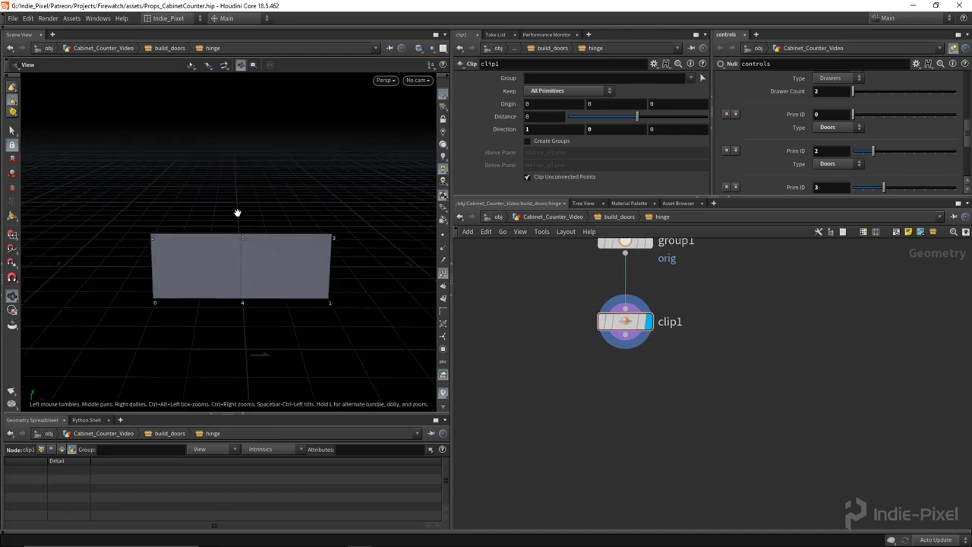
pyautogui.click(443, 349)
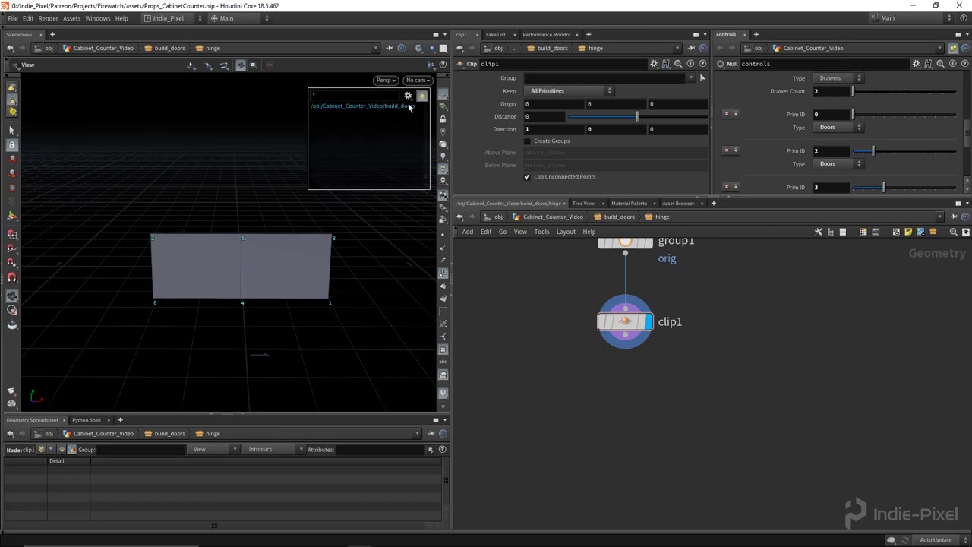
pyautogui.click(408, 96)
pyautogui.click(424, 127)
# Add a PolyBevel node below clip1, wire clip1 into it, display it and save the scene.
pyautogui.press('Tab')
pyautogui.write('poly')
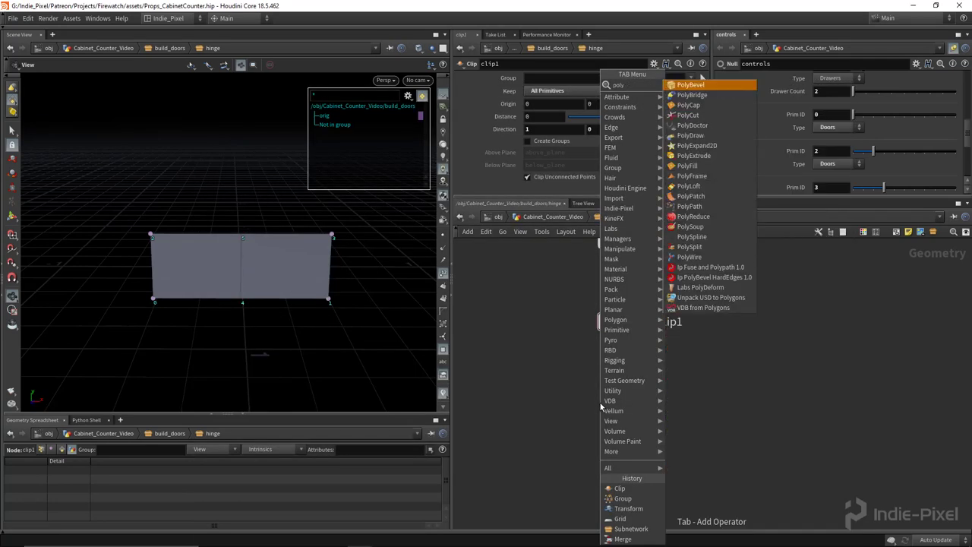
pyautogui.press('Return')
pyautogui.click(609, 388)
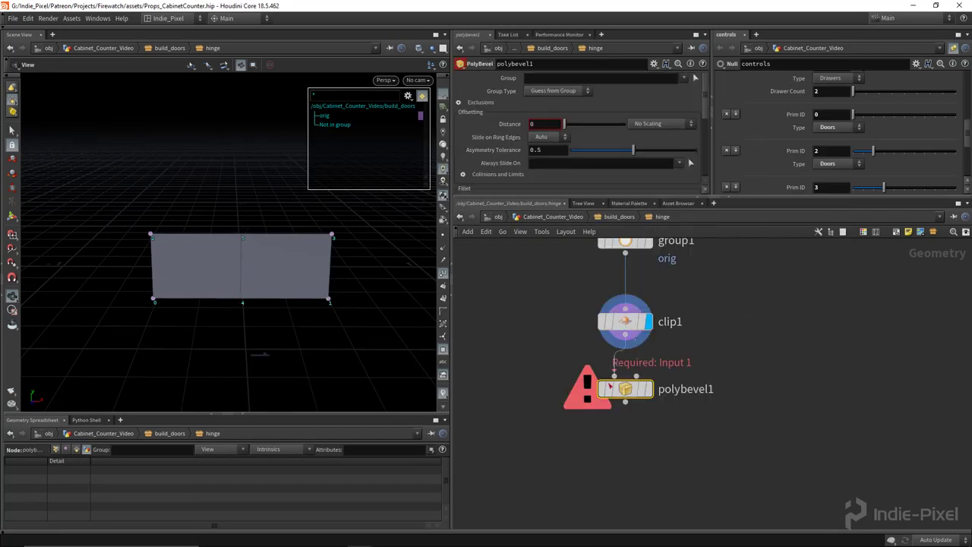
pyautogui.click(649, 389)
pyautogui.hotkey('ctrl', 's')
pyautogui.moveTo(732, 317); pyautogui.dragTo(731, 355, button='middle')
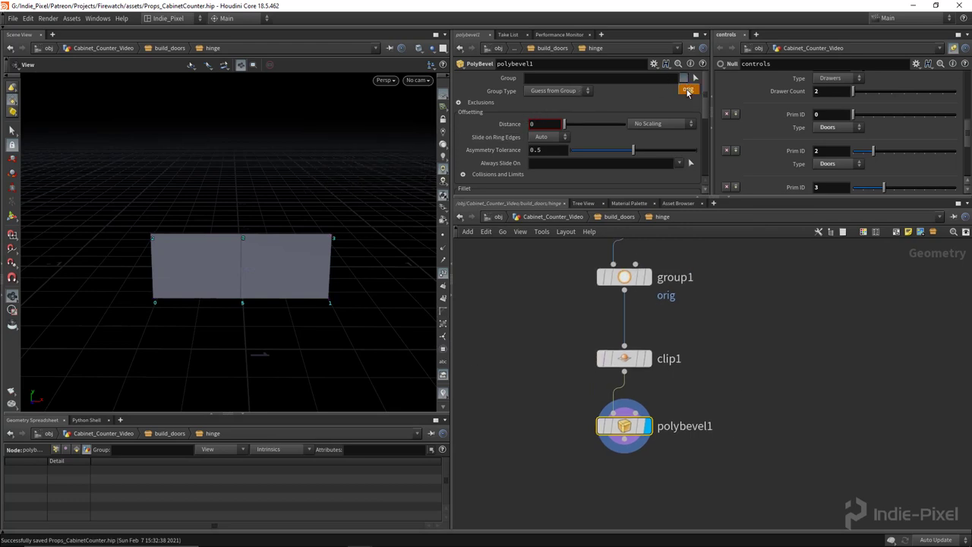
# Bevel the orig group in polybevel1 with group type Points and a distance of 0.034.
pyautogui.click(688, 90)
pyautogui.moveTo(564, 123); pyautogui.dragTo(567, 127)
pyautogui.click(565, 91)
pyautogui.click(562, 113)
pyautogui.moveTo(552, 500); pyautogui.dragTo(552, 432, button='middle')
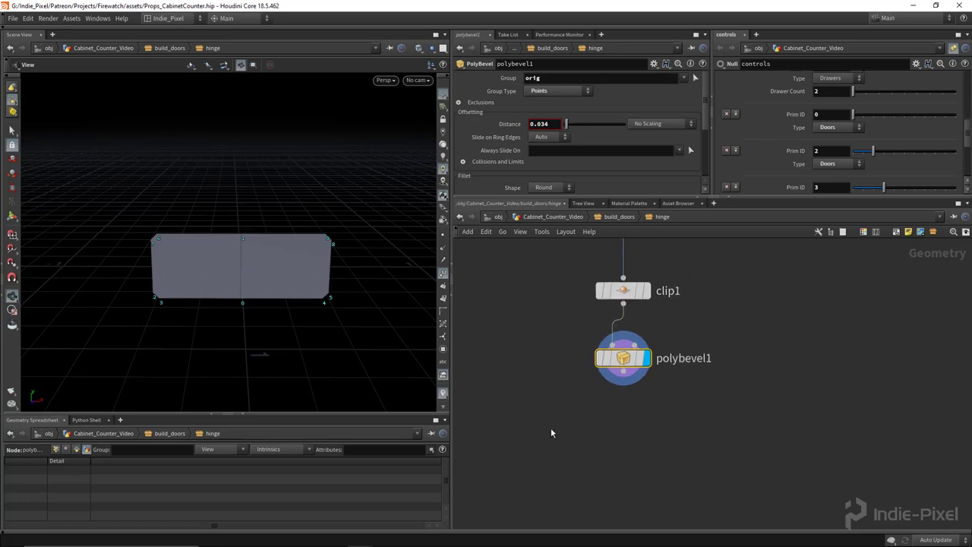
# Make room above polybevel1 and insert a Transform node between clip1 and polybevel1.
pyautogui.moveTo(624, 360); pyautogui.dragTo(624, 408)
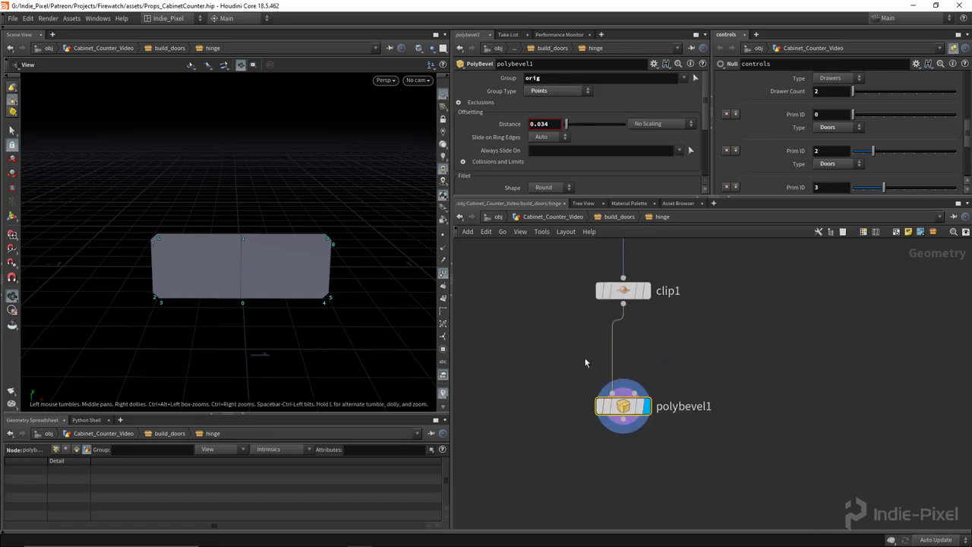
pyautogui.press('Tab')
pyautogui.write('tr')
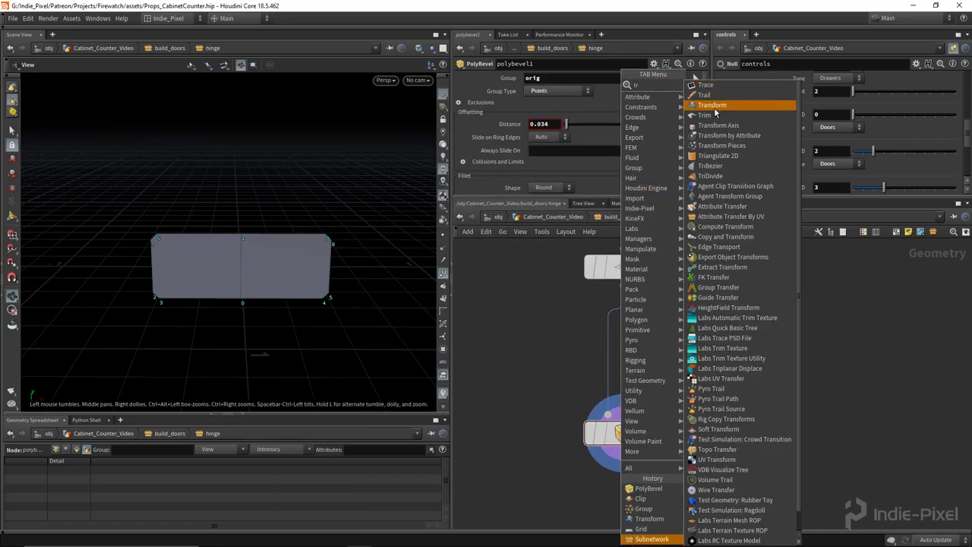
pyautogui.click(714, 105)
pyautogui.click(623, 350)
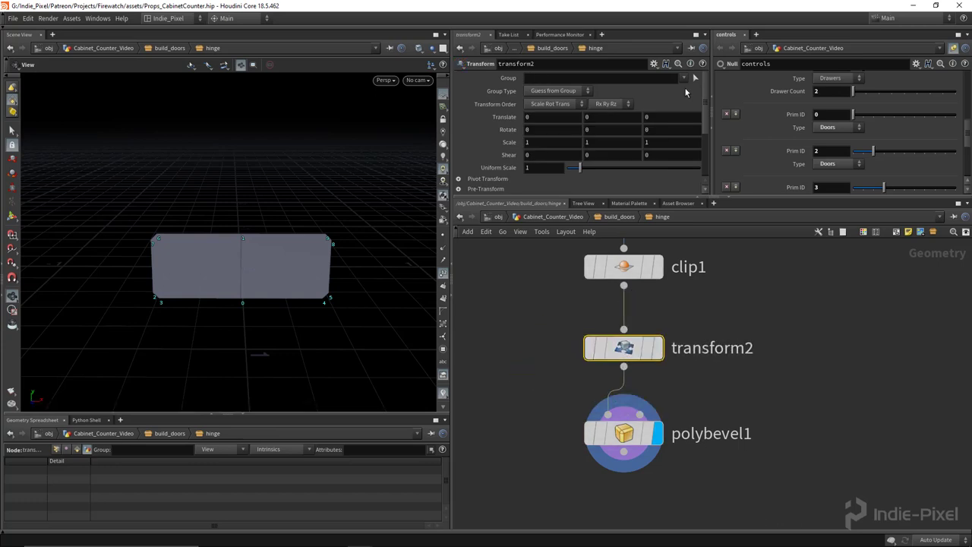
# Limit transform2 to the orig group and set its Y scale to 0.69 to taper the plate's ends.
pyautogui.click(687, 89)
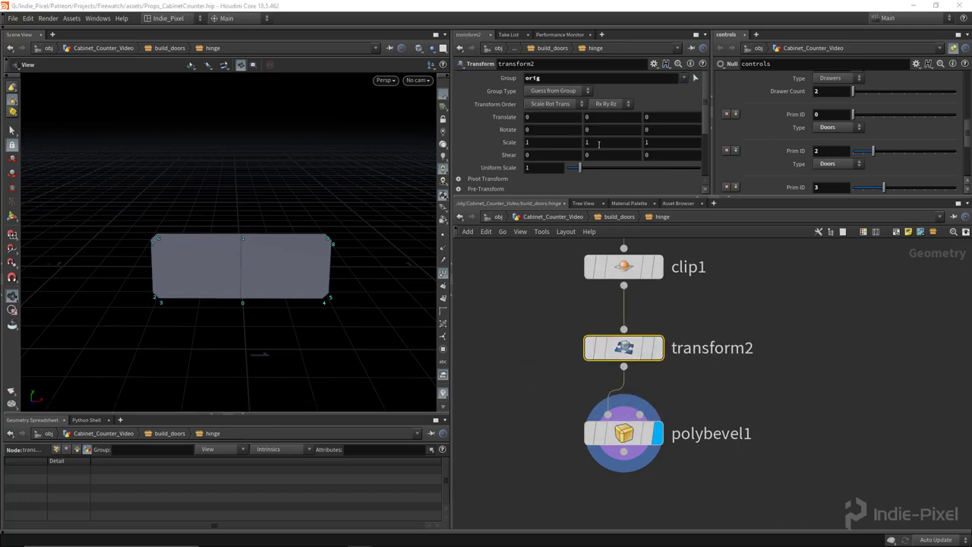
pyautogui.moveTo(598, 143); pyautogui.dragTo(459, 156, button='middle')
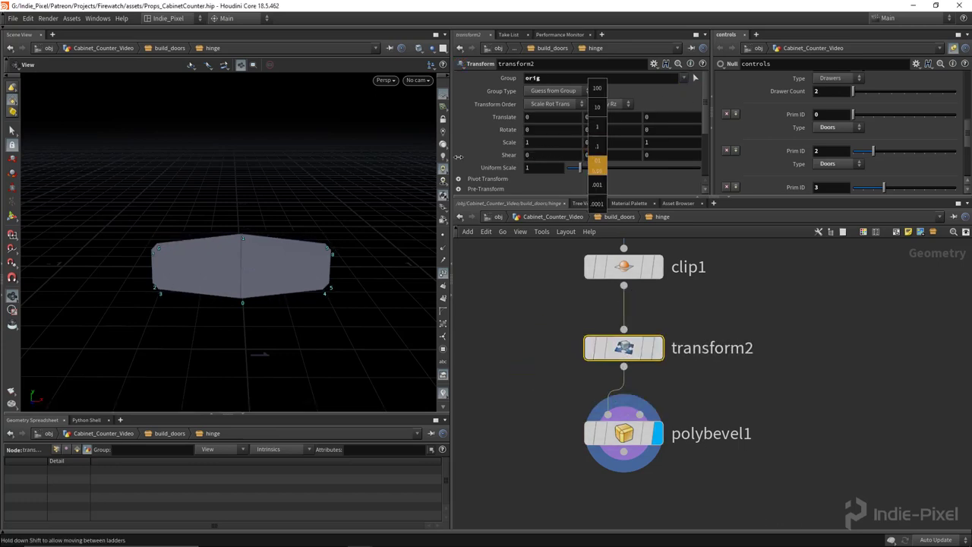
pyautogui.moveTo(258, 276); pyautogui.dragTo(299, 267)
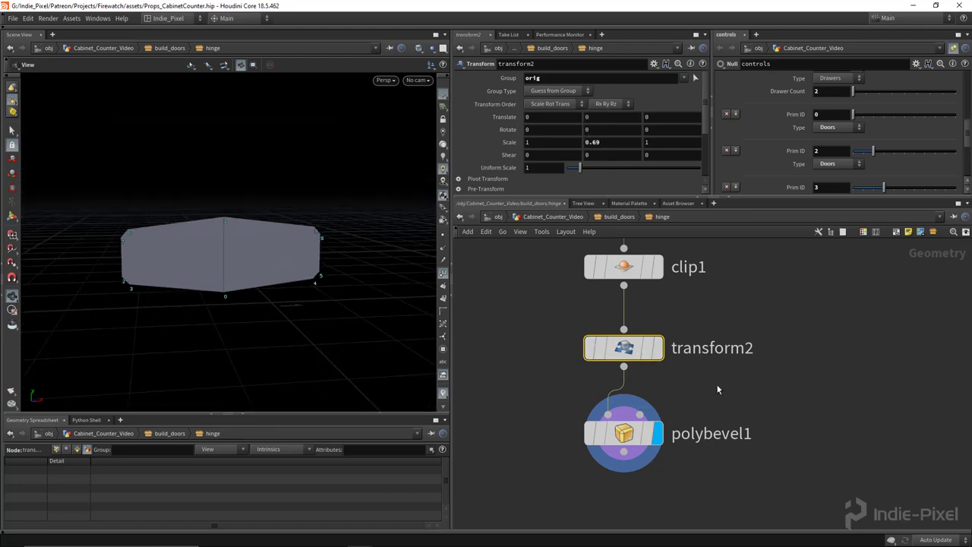
# Set polybevel1's fillet divisions to 2 to round the plate's corners.
pyautogui.click(624, 433)
pyautogui.scroll(-3, 565, 137)
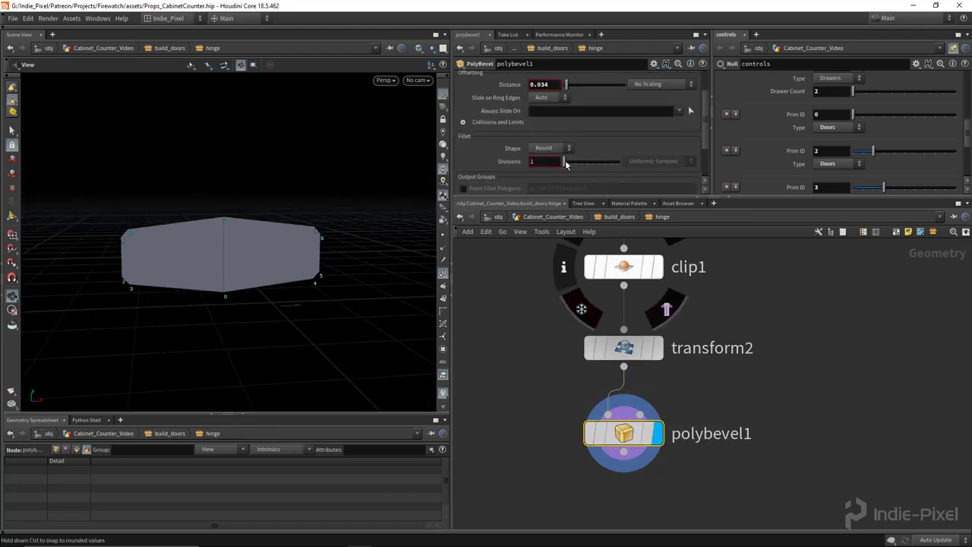
pyautogui.moveTo(566, 165); pyautogui.dragTo(570, 165)
pyautogui.moveTo(329, 233); pyautogui.dragTo(234, 236, button='right')
pyautogui.moveTo(265, 243); pyautogui.dragTo(253, 246)
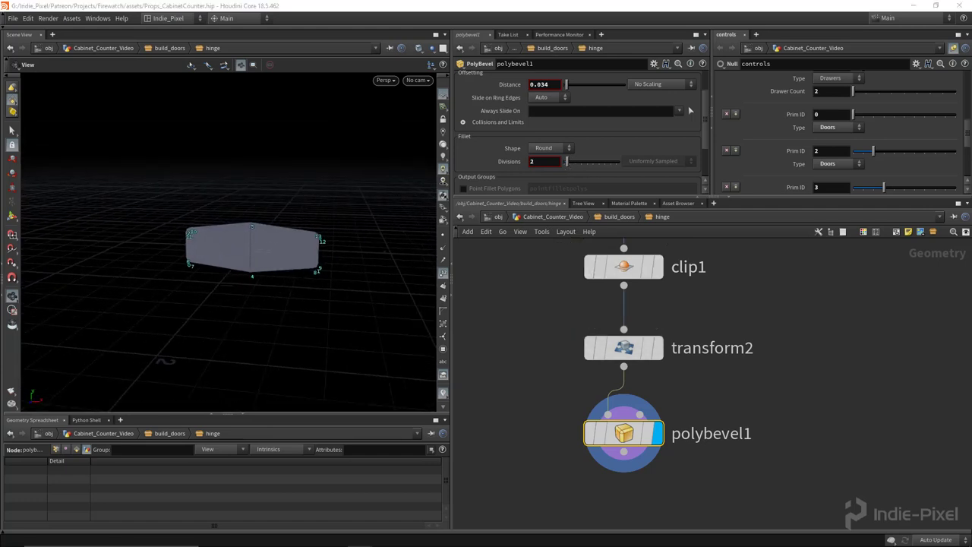
# Add a Reverse node below polybevel1, wire polybevel1 into it and display it.
pyautogui.moveTo(731, 493); pyautogui.dragTo(716, 434, button='middle')
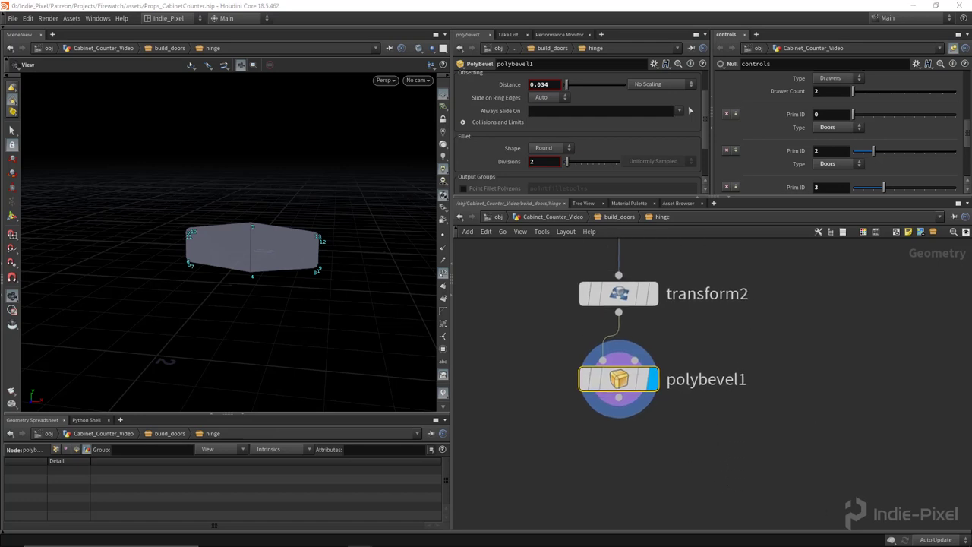
pyautogui.press('Tab')
pyautogui.write('rev')
pyautogui.press('Return')
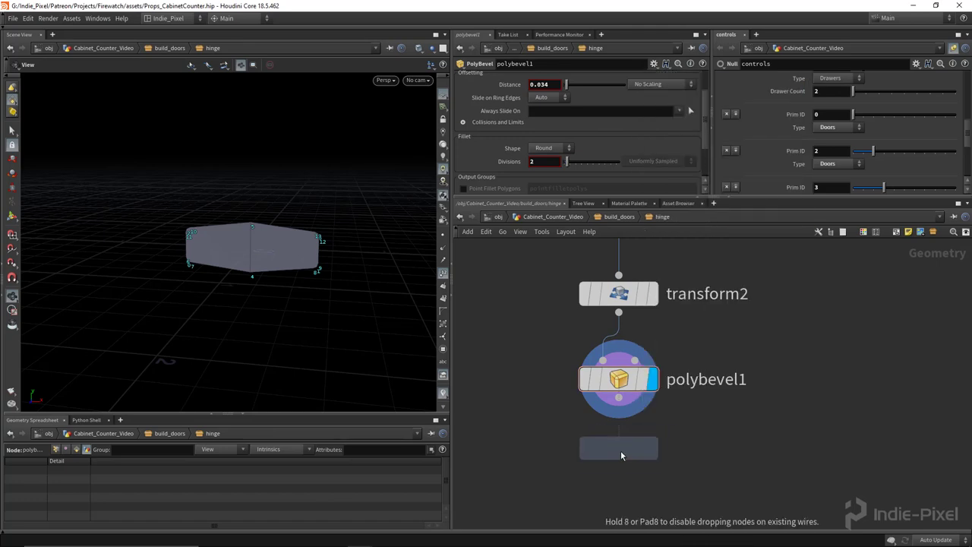
pyautogui.click(620, 454)
pyautogui.click(653, 460)
# Hide the viewport point numbers and move output0 further down to leave room below reverse1.
pyautogui.moveTo(708, 405); pyautogui.dragTo(731, 254, button='middle')
pyautogui.click(443, 273)
pyautogui.moveTo(277, 265); pyautogui.dragTo(315, 249)
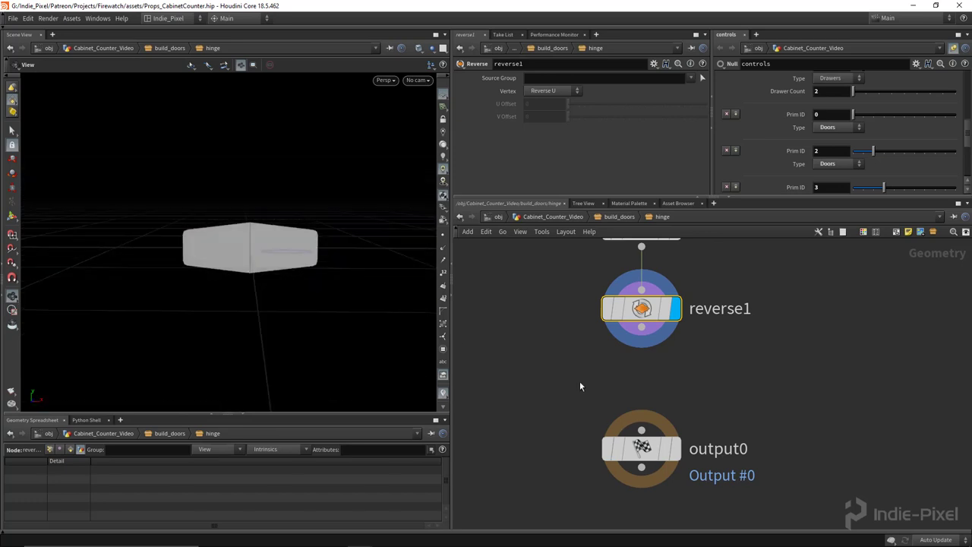
pyautogui.moveTo(580, 382); pyautogui.dragTo(599, 308, button='middle')
pyautogui.scroll(-3, 599, 308)
pyautogui.moveTo(623, 341); pyautogui.dragTo(593, 441)
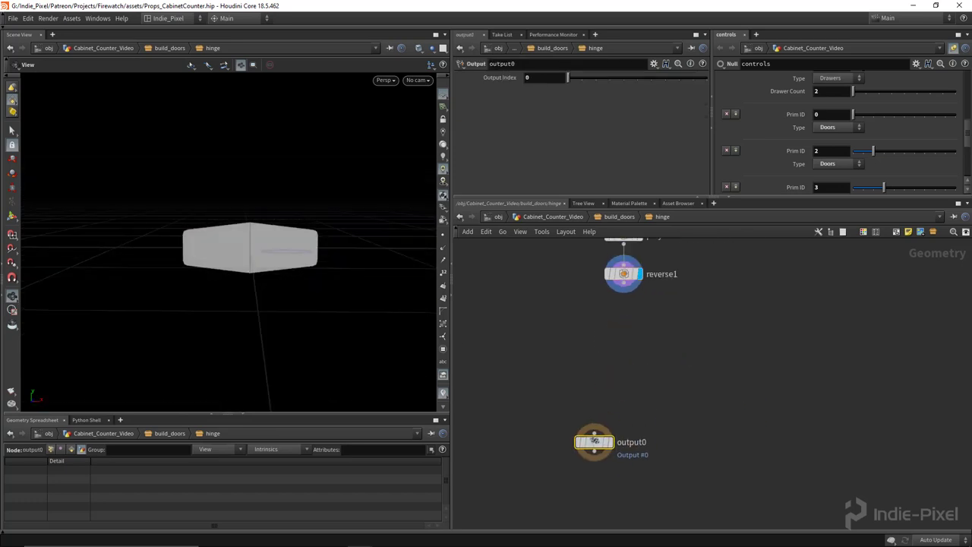
# Add a PolyExtrude node below reverse1, wire reverse1 into it and display it.
pyautogui.press('Tab')
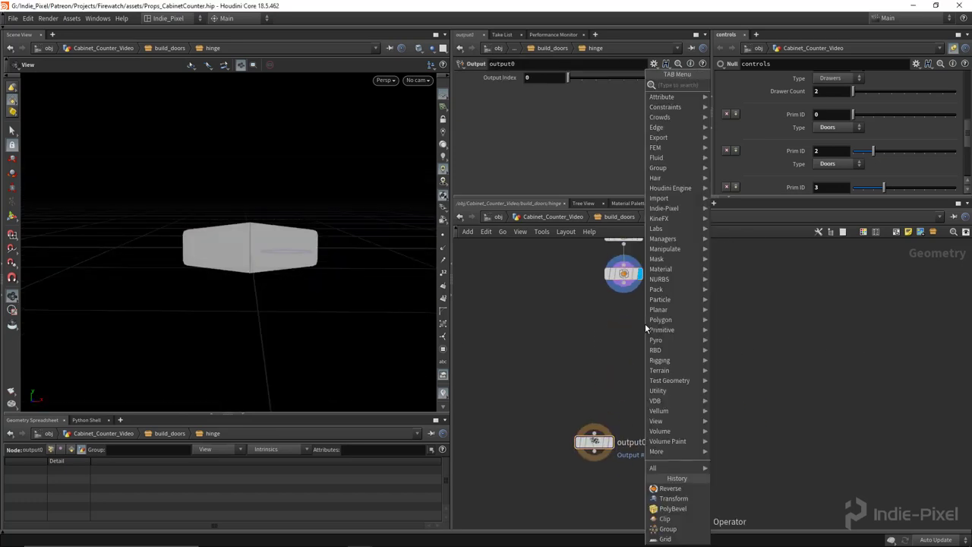
pyautogui.write('poly')
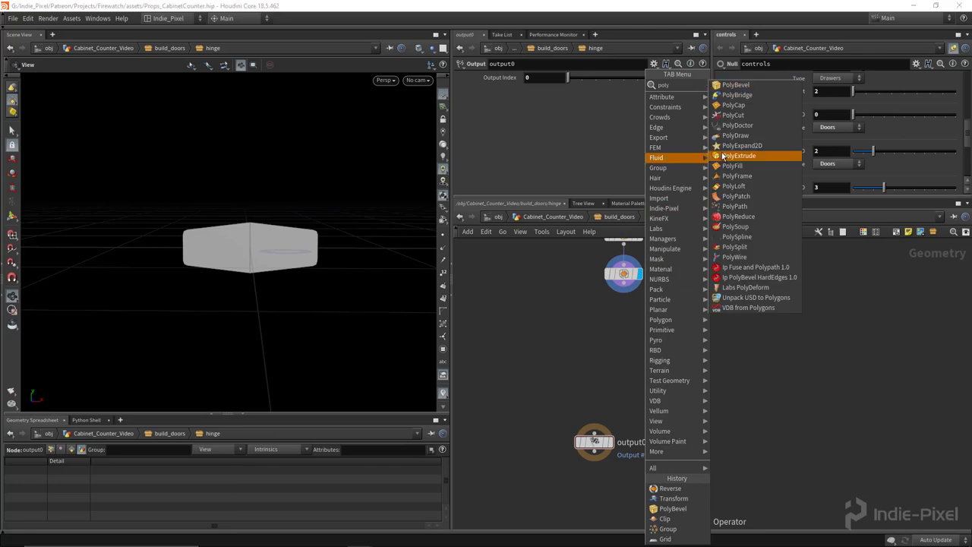
pyautogui.click(738, 155)
pyautogui.click(627, 319)
pyautogui.click(609, 335)
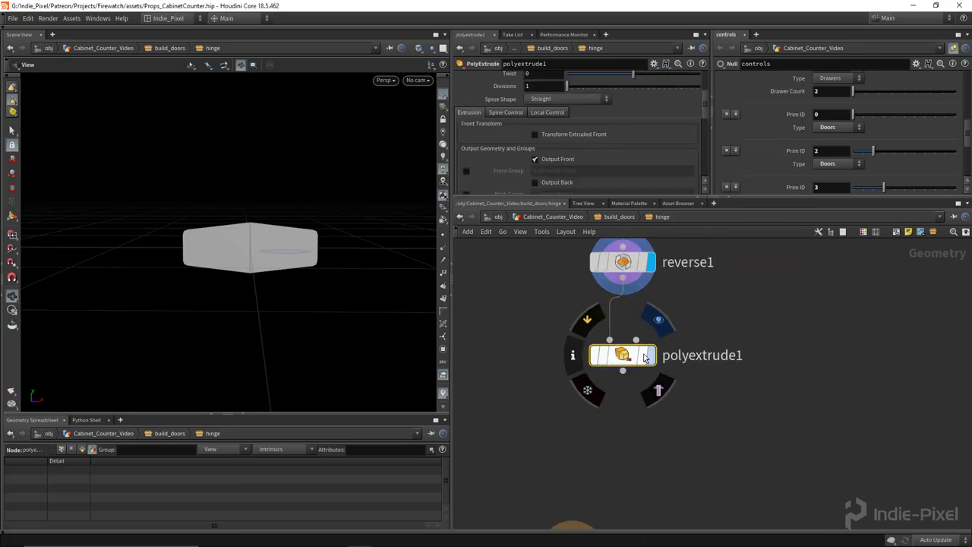
# Set polyextrude1's distance to 0.033 to give the hinge plate its thickness.
pyautogui.scroll(3, 619, 138)
pyautogui.moveTo(636, 135); pyautogui.dragTo(643, 133)
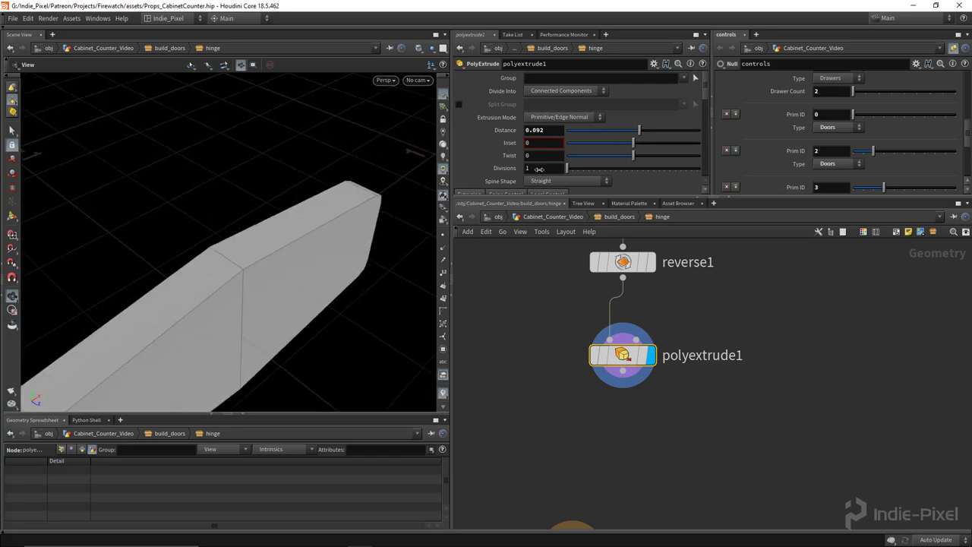
pyautogui.moveTo(539, 131); pyautogui.dragTo(281, 149, button='middle')
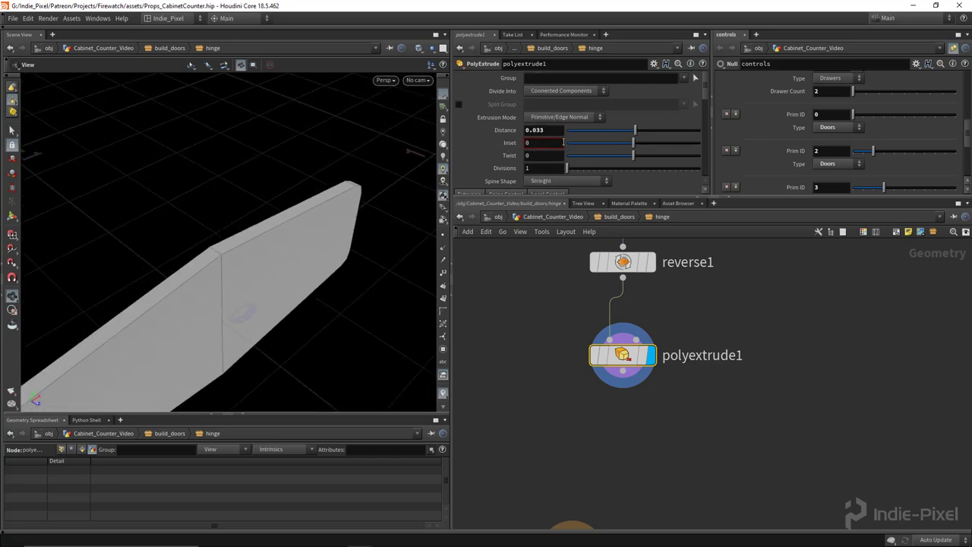
# Set polyextrude1's inset to 0.01 to taper the front face of the hinge plate.
pyautogui.moveTo(551, 144); pyautogui.dragTo(564, 152, button='middle')
pyautogui.scroll(-6, 237, 259)
pyautogui.keyDown('alt'); pyautogui.moveTo(240, 262); pyautogui.dragTo(286, 288); pyautogui.keyUp('alt')
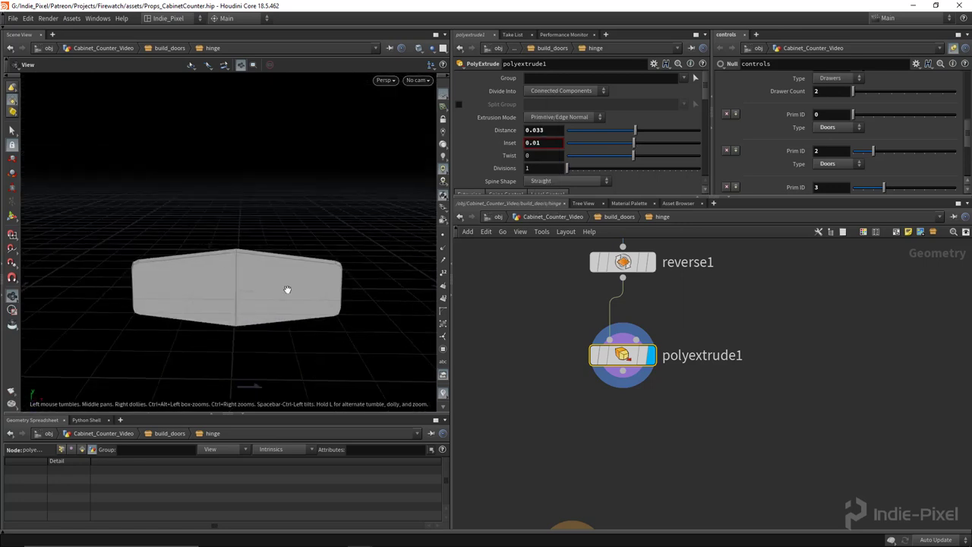
pyautogui.scroll(-1, 334, 300)
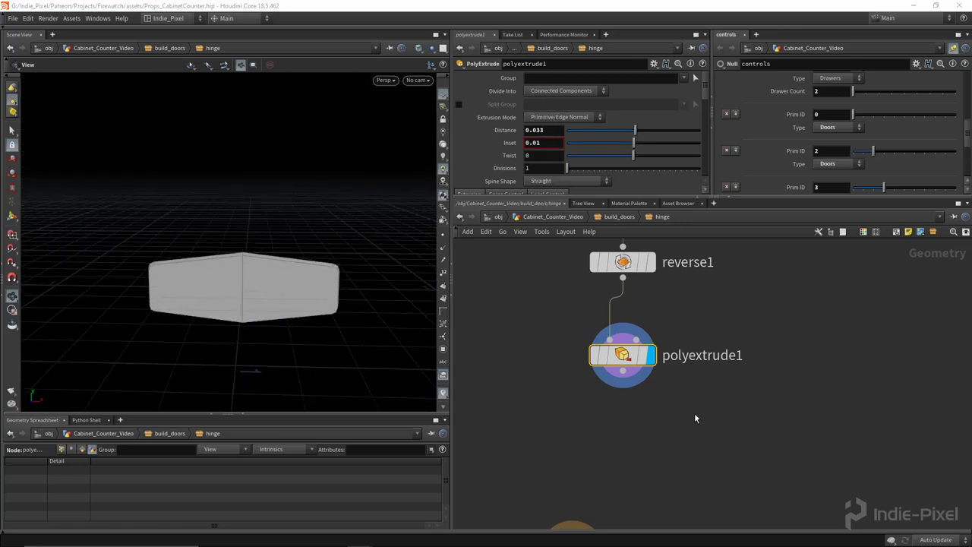
pyautogui.scroll(-2, 683, 406)
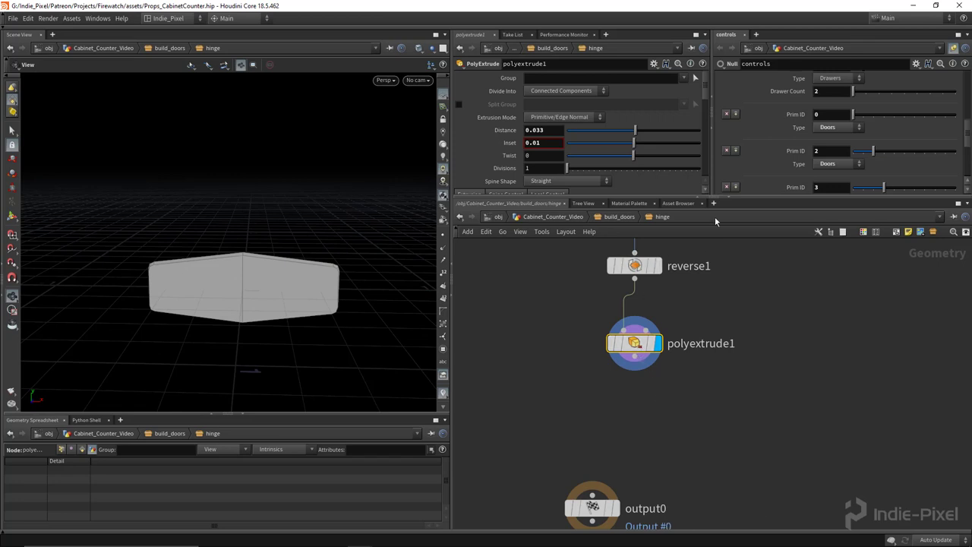
# Enlarge the parameter area and enable polyextrude1's front boundary group, extrudeFrontSeam.
pyautogui.moveTo(750, 201); pyautogui.dragTo(750, 318)
pyautogui.scroll(-3, 584, 249)
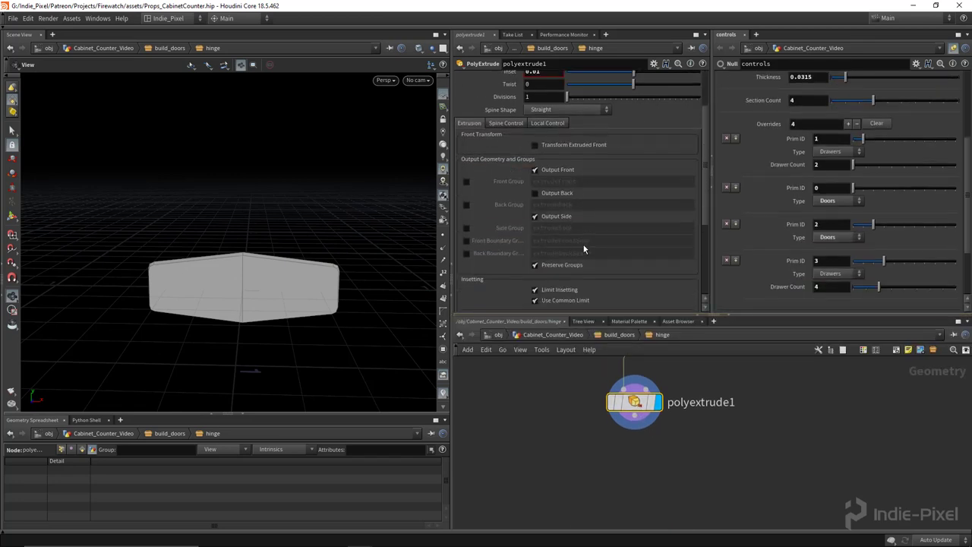
pyautogui.click(466, 241)
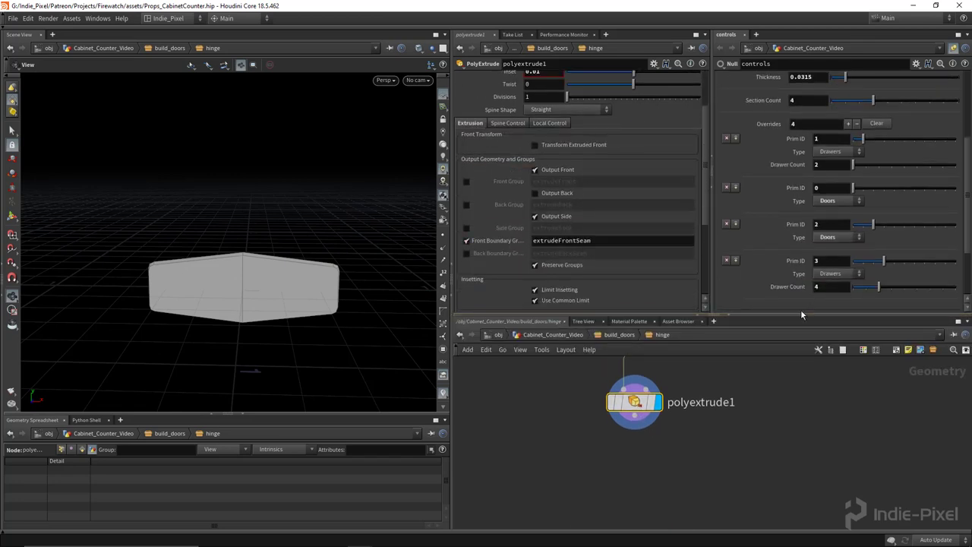
pyautogui.moveTo(781, 315); pyautogui.dragTo(675, 219)
# Inspect the geometry's edge groups in the viewport group list, then close the list.
pyautogui.moveTo(282, 283); pyautogui.dragTo(315, 300)
pyautogui.click(442, 349)
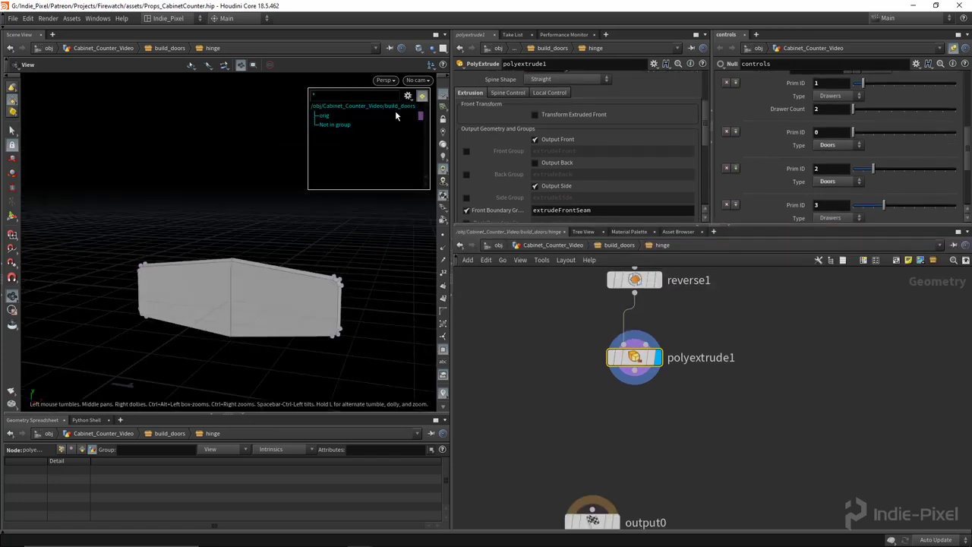
pyautogui.click(408, 96)
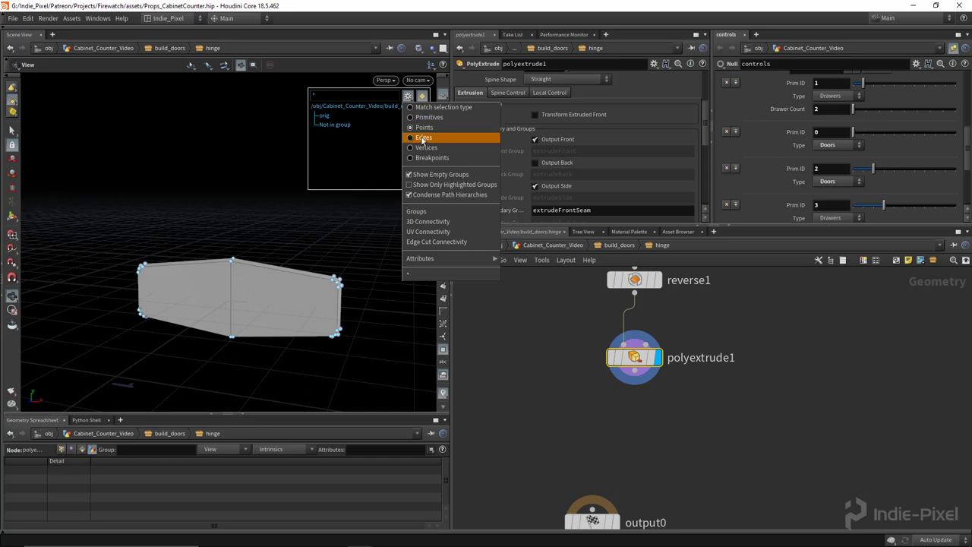
pyautogui.click(425, 134)
pyautogui.moveTo(328, 251); pyautogui.dragTo(425, 332)
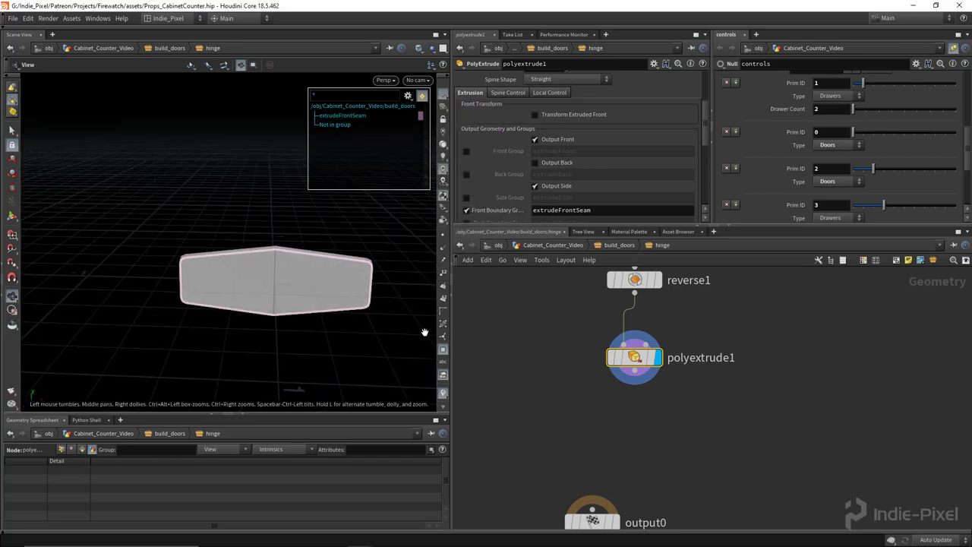
pyautogui.press('9')
pyautogui.moveTo(423, 334); pyautogui.dragTo(375, 337, button='middle')
# Add a Group Create node below polyextrude1, wire polyextrude1 into it and display it.
pyautogui.moveTo(633, 434); pyautogui.dragTo(628, 369, button='middle')
pyautogui.press('Tab')
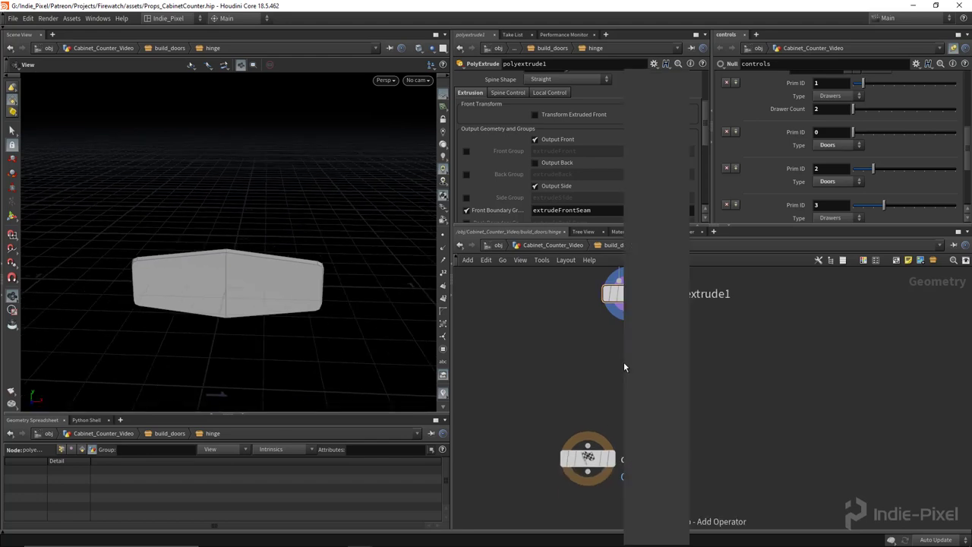
pyautogui.write('group')
pyautogui.press('Return')
pyautogui.click(632, 363)
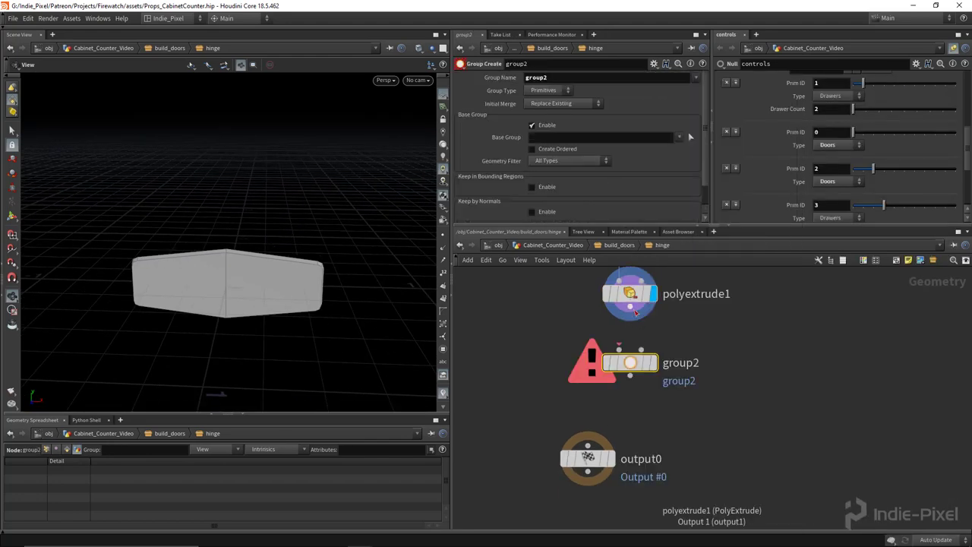
pyautogui.click(630, 306)
pyautogui.click(630, 348)
pyautogui.click(653, 362)
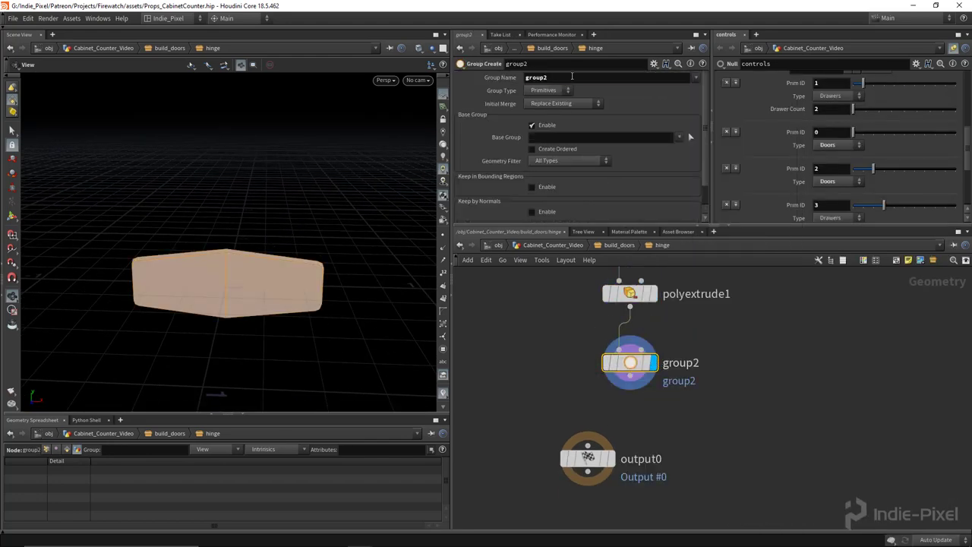
# Name group2's group seams, disable its base group and set the group type to Edges.
pyautogui.doubleClick(570, 76)
pyautogui.press('Return')
pyautogui.click(531, 126)
pyautogui.click(547, 90)
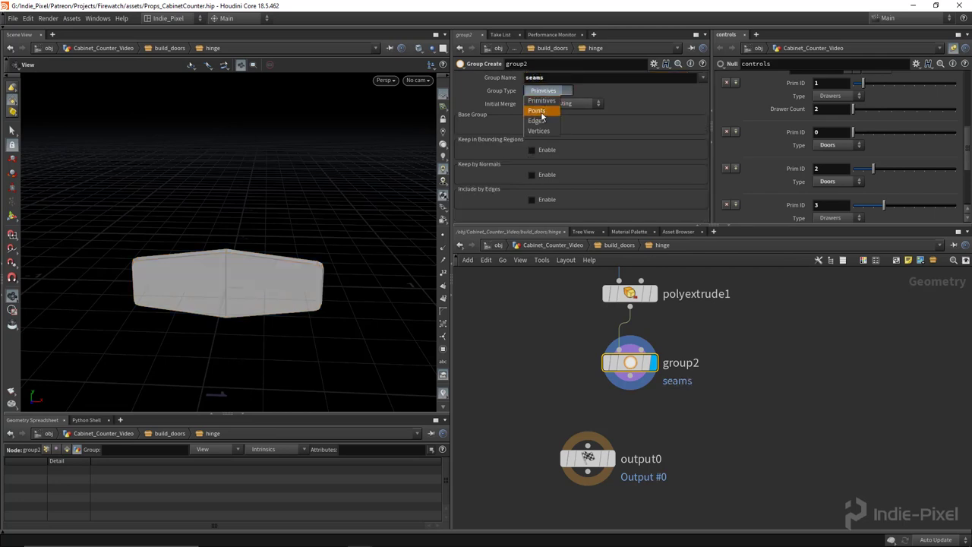
pyautogui.click(544, 109)
# Enable Include by Edges on group2 with a minimum edge angle of 20.
pyautogui.click(549, 200)
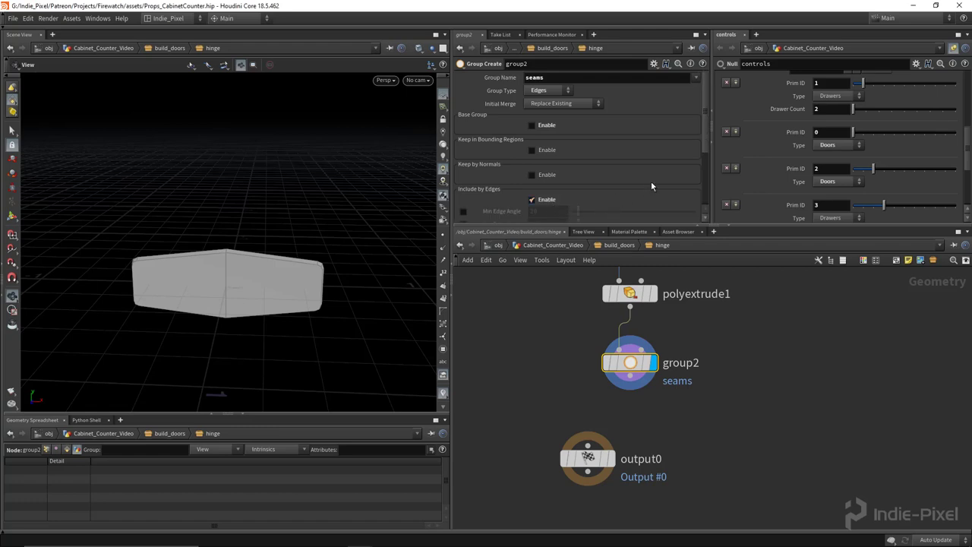
pyautogui.scroll(-3, 651, 181)
pyautogui.click(465, 133)
pyautogui.moveTo(311, 244); pyautogui.dragTo(328, 266)
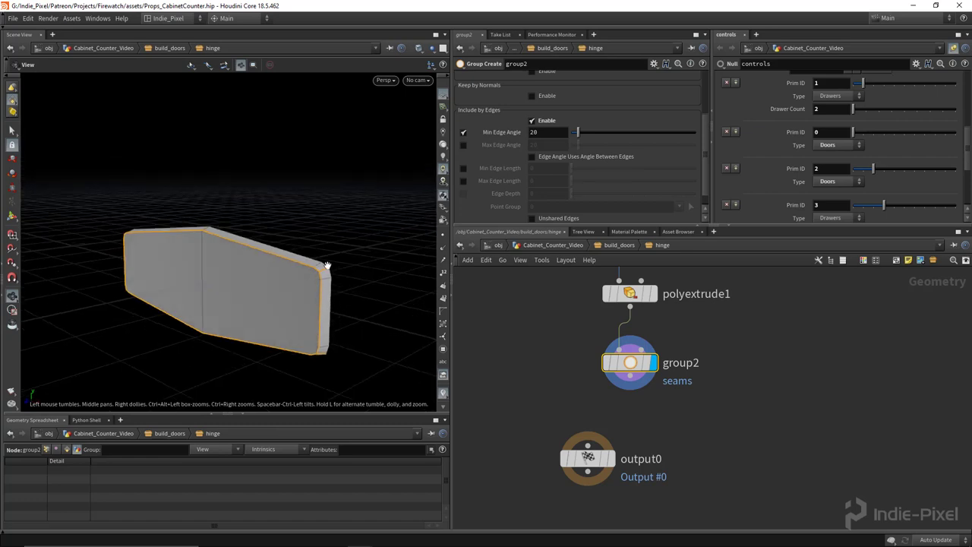
pyautogui.moveTo(323, 321); pyautogui.dragTo(284, 321)
# Move output0 further down and insert a displayed Group Combine node wired below group2.
pyautogui.moveTo(625, 420); pyautogui.dragTo(625, 347, button='middle')
pyautogui.moveTo(591, 394); pyautogui.dragTo(584, 471)
pyautogui.moveTo(251, 304); pyautogui.dragTo(280, 280)
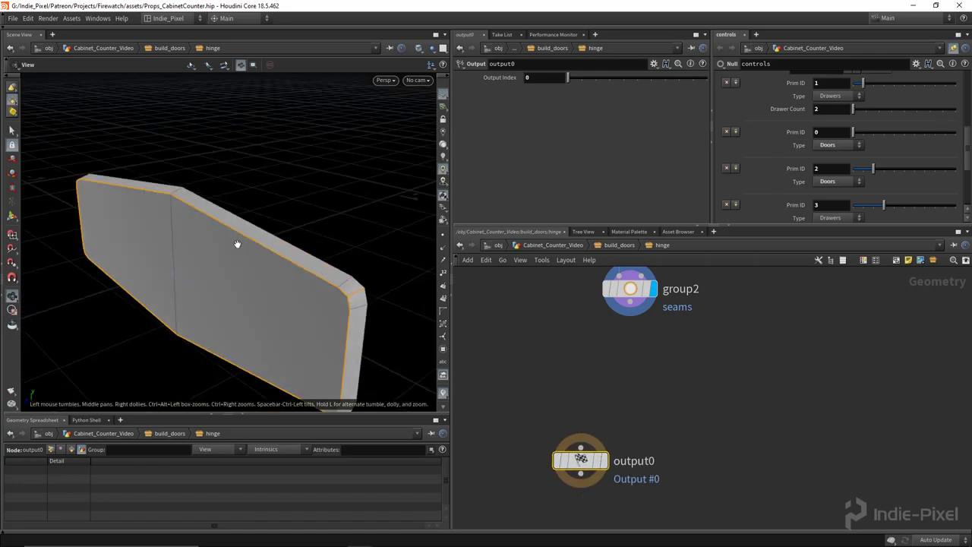
pyautogui.moveTo(314, 342); pyautogui.dragTo(275, 286)
pyautogui.press('Tab')
pyautogui.write('group')
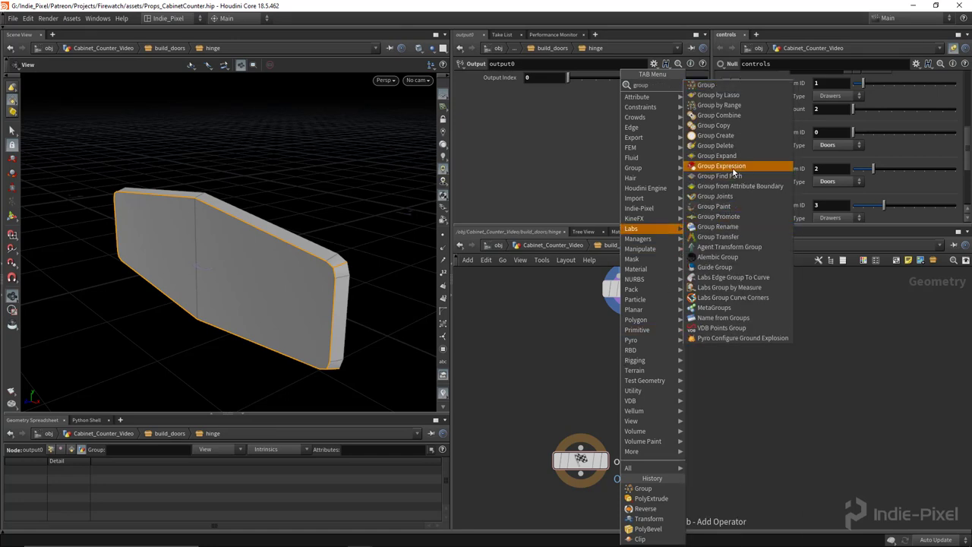
pyautogui.click(717, 114)
pyautogui.click(631, 371)
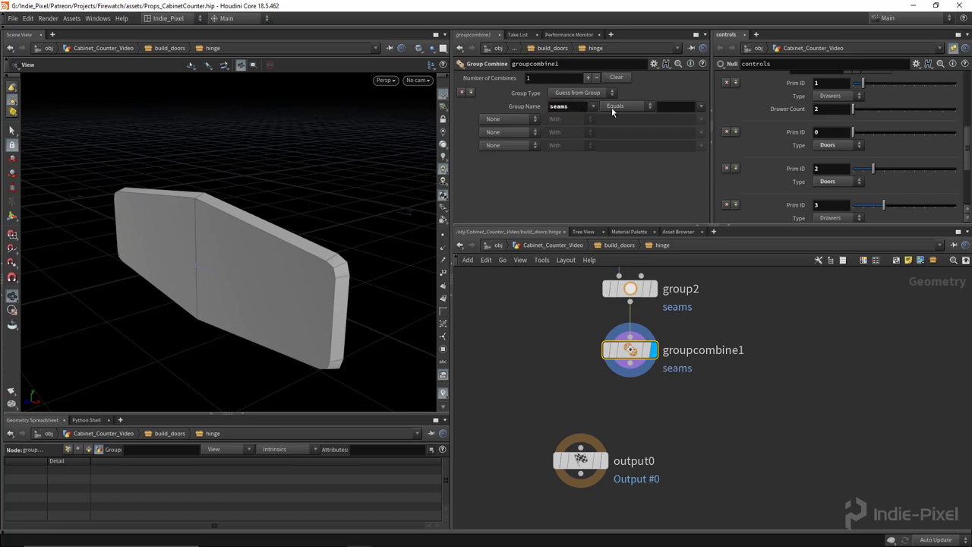
# Configure groupcombine1 so that seams equals seams with extrudeFrontSeam subtracted.
pyautogui.click(701, 107)
pyautogui.click(717, 155)
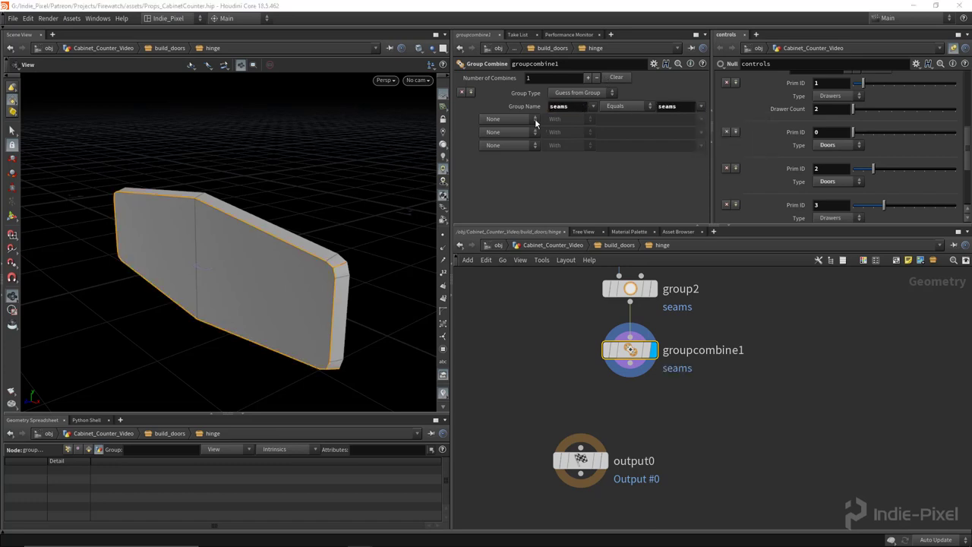
pyautogui.moveTo(293, 314); pyautogui.dragTo(281, 313)
pyautogui.click(530, 120)
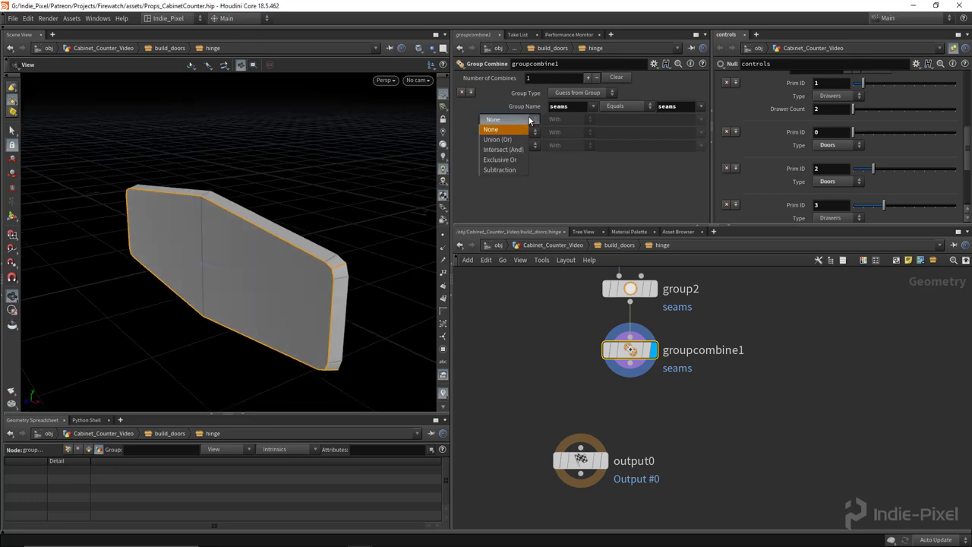
pyautogui.click(514, 170)
pyautogui.click(700, 120)
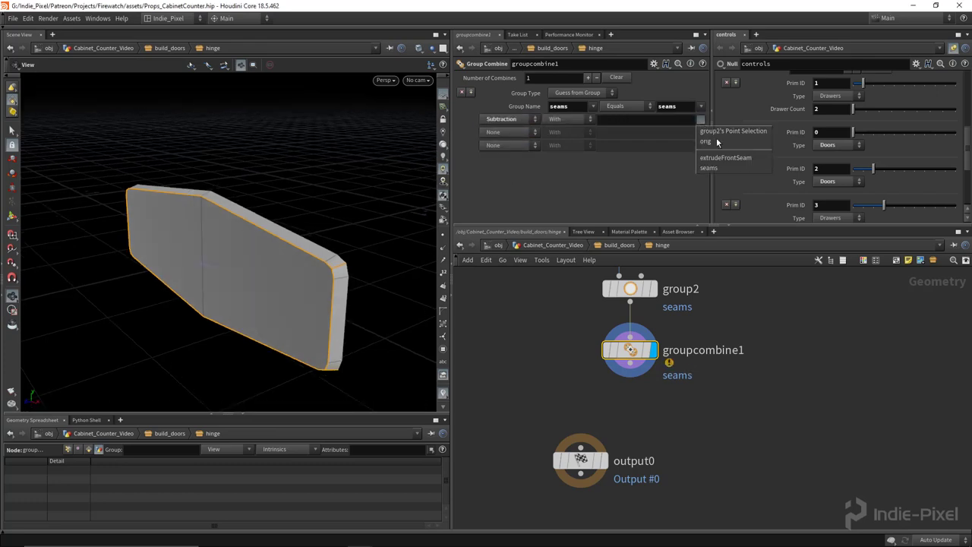
pyautogui.click(723, 158)
pyautogui.moveTo(251, 278); pyautogui.dragTo(303, 250)
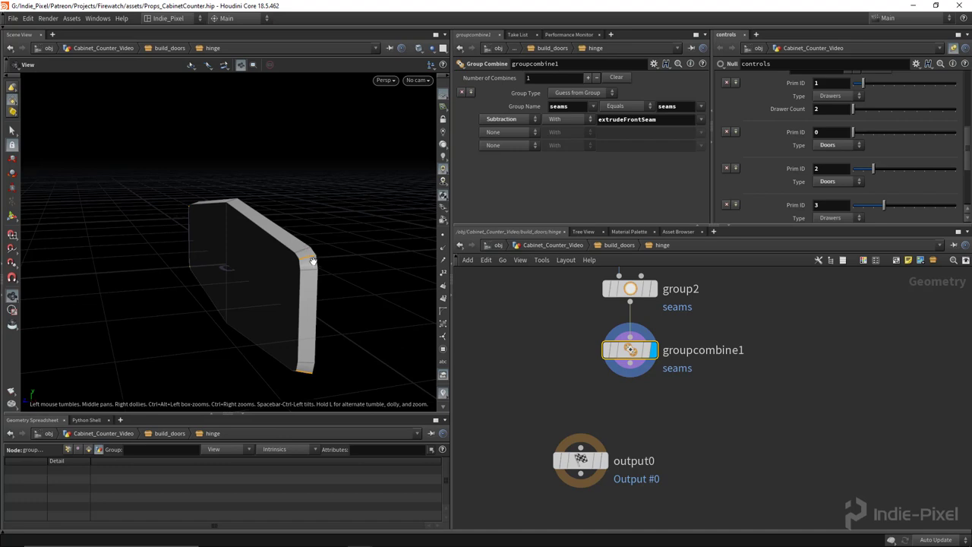
# Move output0 further down, then add a UV Flatten node wired below groupcombine1 and display it.
pyautogui.moveTo(618, 402); pyautogui.dragTo(617, 357, button='middle')
pyautogui.moveTo(580, 418); pyautogui.dragTo(547, 498)
pyautogui.press('Tab')
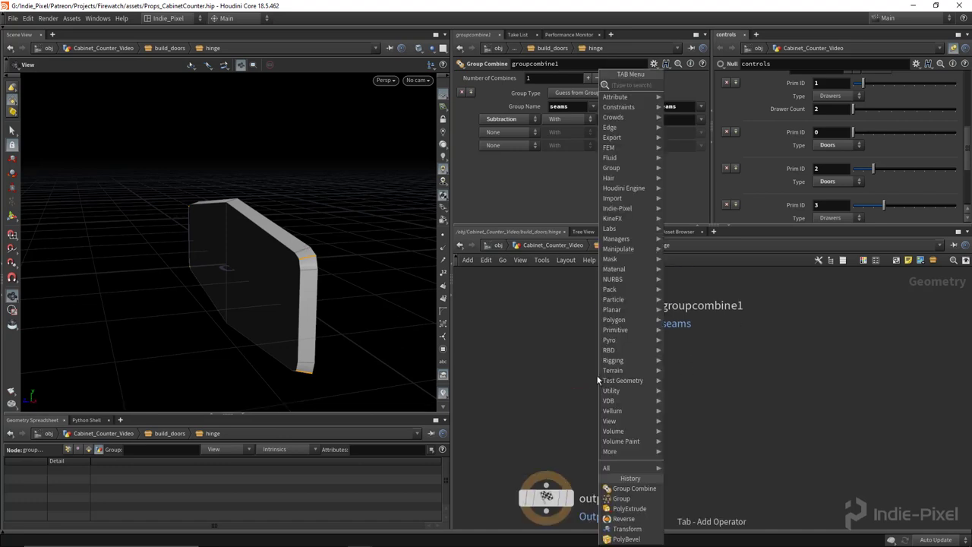
pyautogui.write('uvfl')
pyautogui.press('Return')
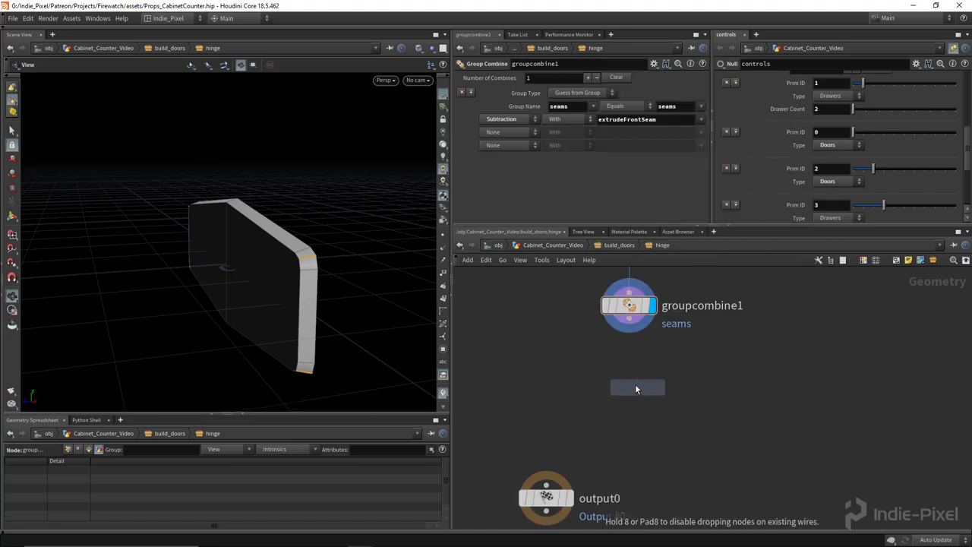
pyautogui.click(636, 389)
pyautogui.moveTo(629, 318); pyautogui.dragTo(636, 389)
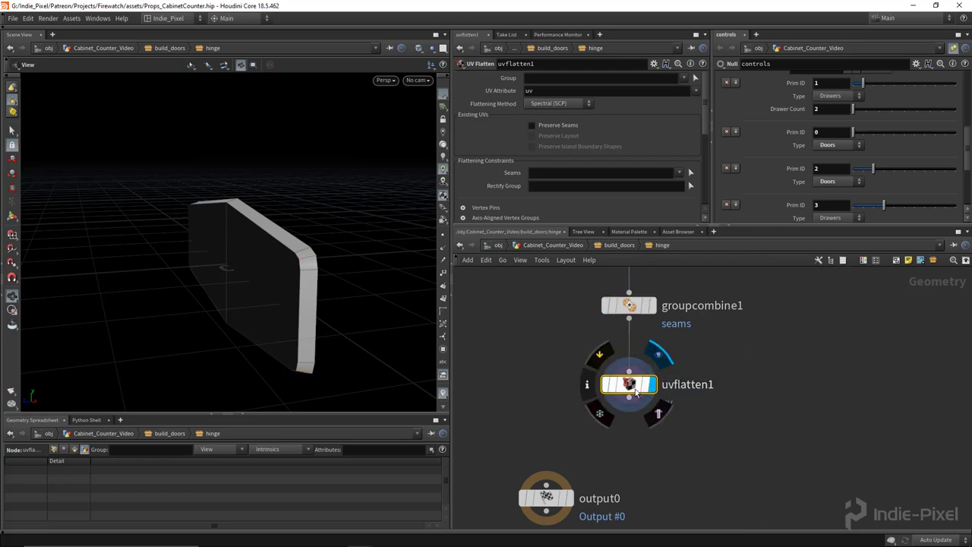
# Set uvflatten1's flattening seams to the seams group.
pyautogui.click(690, 173)
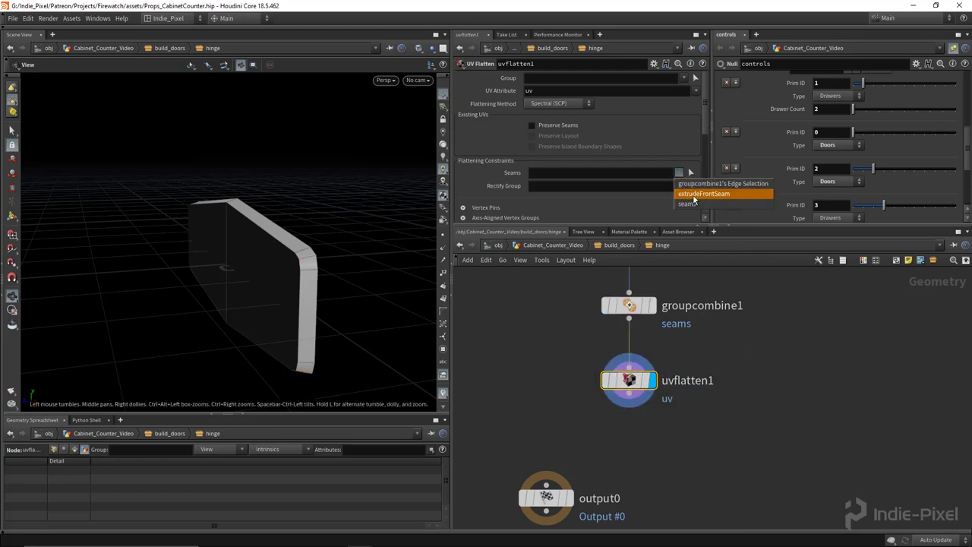
pyautogui.click(691, 205)
pyautogui.moveTo(280, 250); pyautogui.dragTo(296, 276)
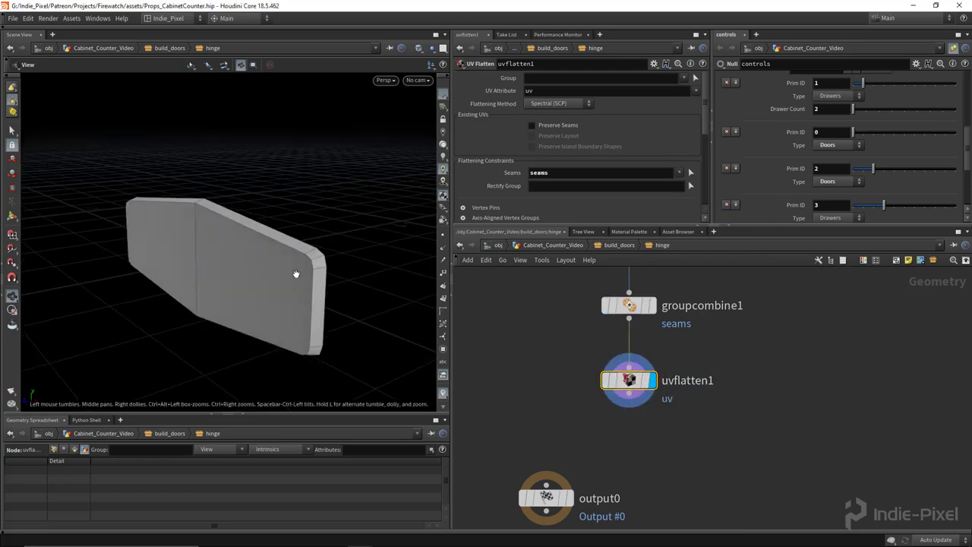
# Examine the hinge plate's flattened UV layout in the UV view and return to the perspective view.
pyautogui.hotkey('space', '5')
pyautogui.scroll(6, 263, 329)
pyautogui.moveTo(258, 319); pyautogui.dragTo(471, 318, button='right')
pyautogui.moveTo(299, 313); pyautogui.dragTo(220, 281, button='middle')
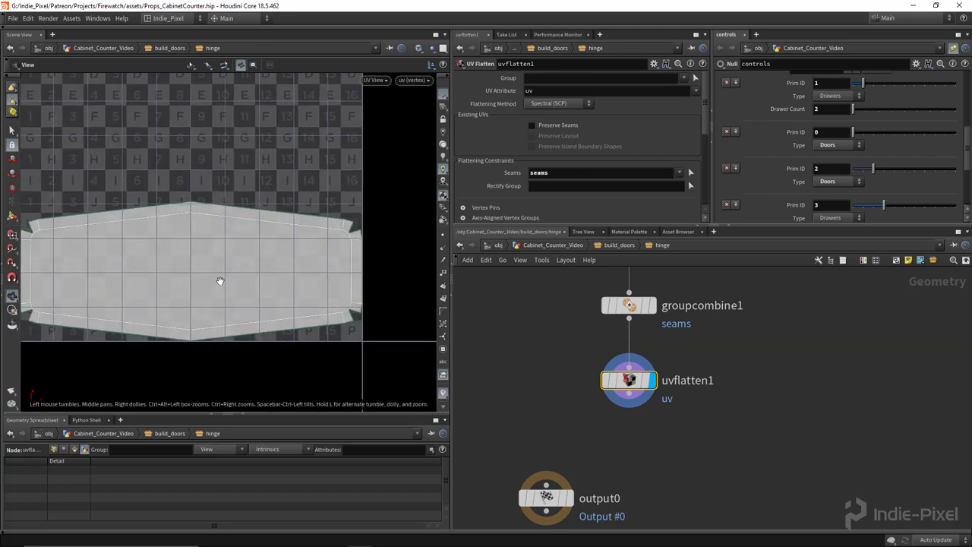
pyautogui.moveTo(275, 296); pyautogui.dragTo(247, 296, button='right')
pyautogui.moveTo(262, 295); pyautogui.dragTo(304, 281, button='middle')
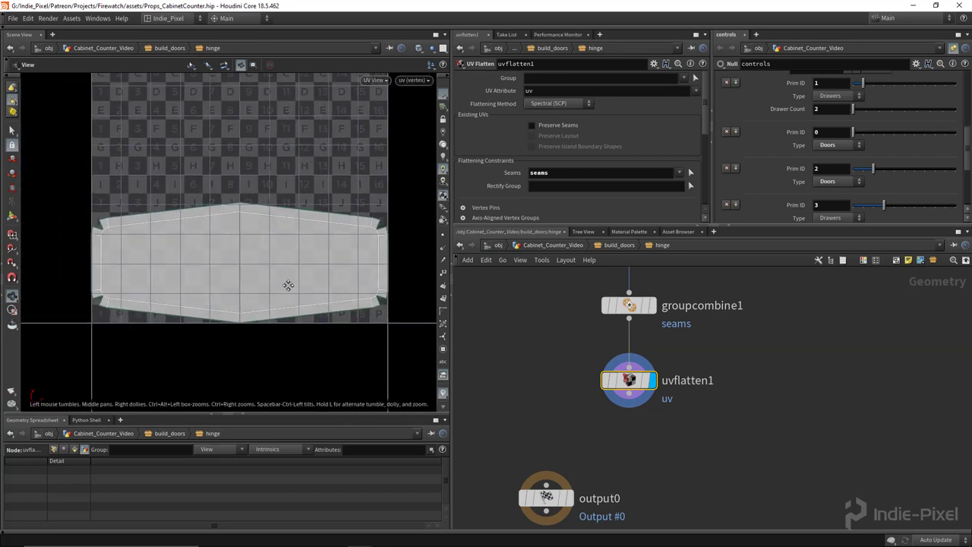
pyautogui.hotkey('space', '1')
pyautogui.moveTo(284, 281); pyautogui.dragTo(205, 280, button='right')
pyautogui.scroll(-3, 607, 425)
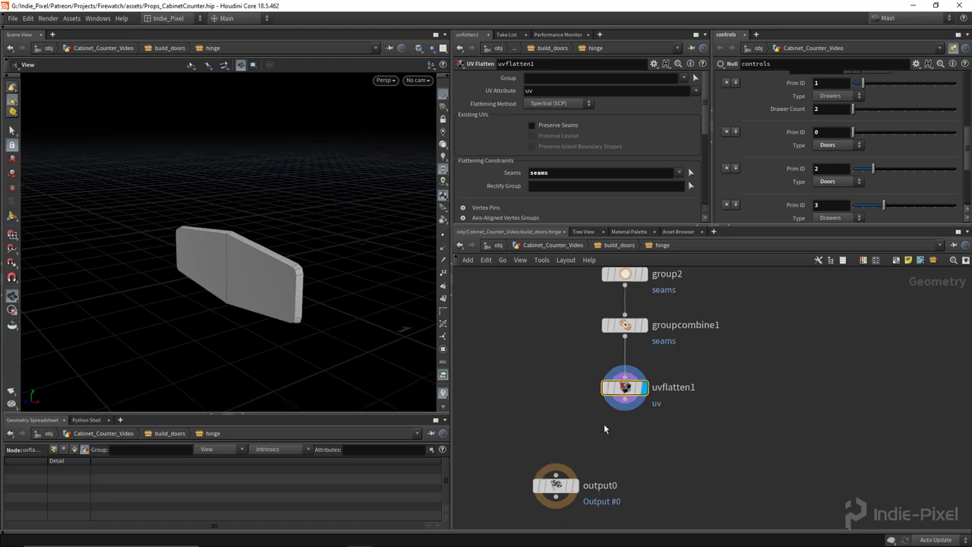
# Move output0 further down and align all the nodes above it, through uvflatten1, in an evenly spaced column.
pyautogui.moveTo(603, 437); pyautogui.dragTo(625, 377, button='middle')
pyautogui.click(593, 408)
pyautogui.moveTo(593, 407); pyautogui.dragTo(586, 465)
pyautogui.scroll(-5, 600, 368)
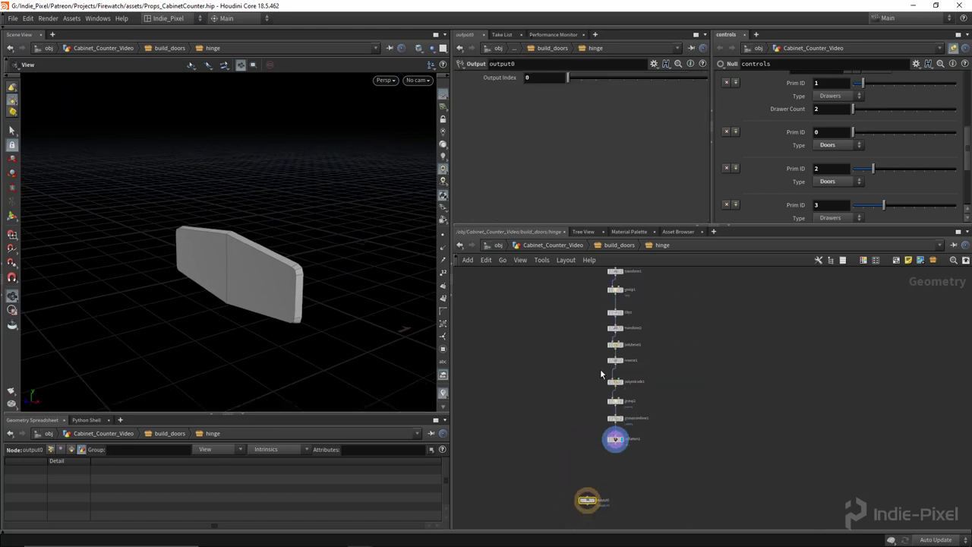
pyautogui.moveTo(592, 285); pyautogui.dragTo(661, 497)
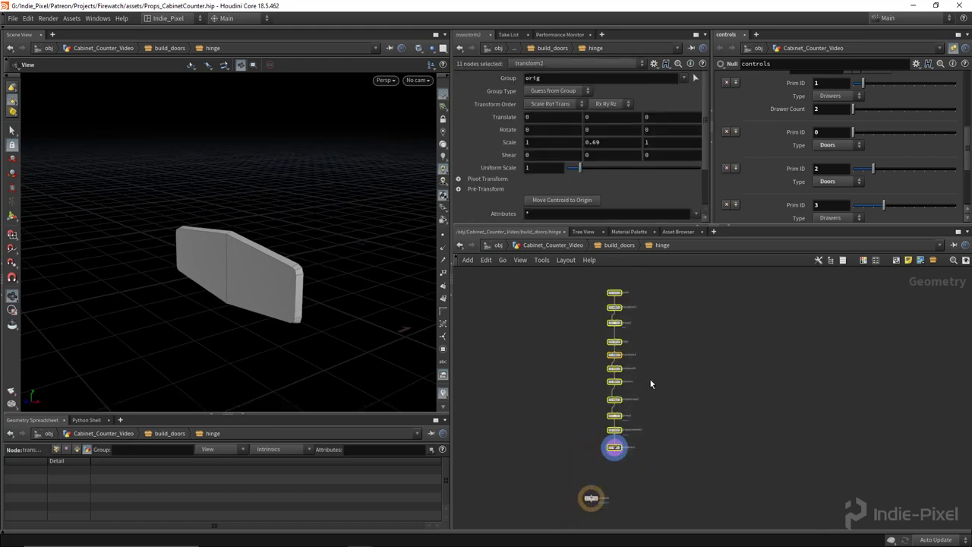
pyautogui.moveTo(617, 293); pyautogui.dragTo(617, 452)
pyautogui.moveTo(191, 278); pyautogui.dragTo(237, 226)
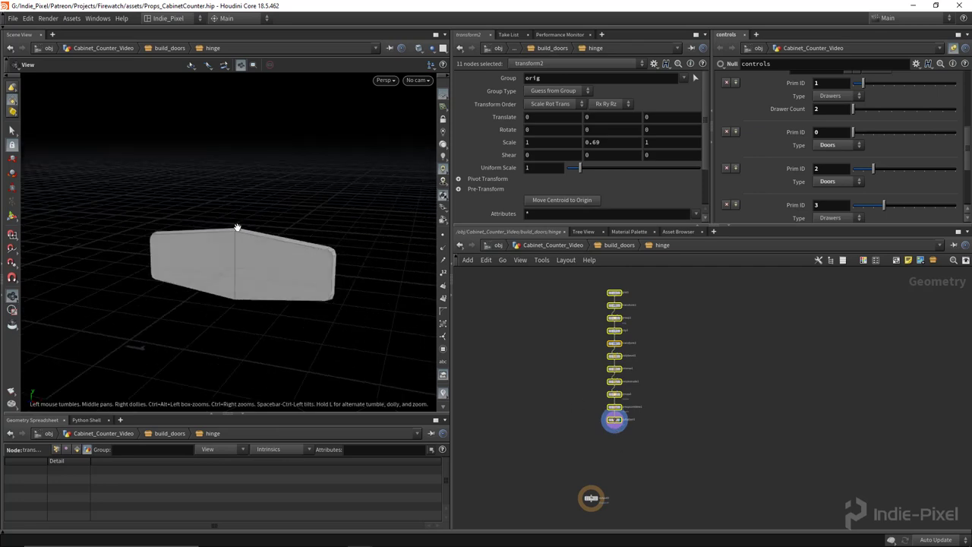
pyautogui.moveTo(236, 227); pyautogui.dragTo(230, 259, button='right')
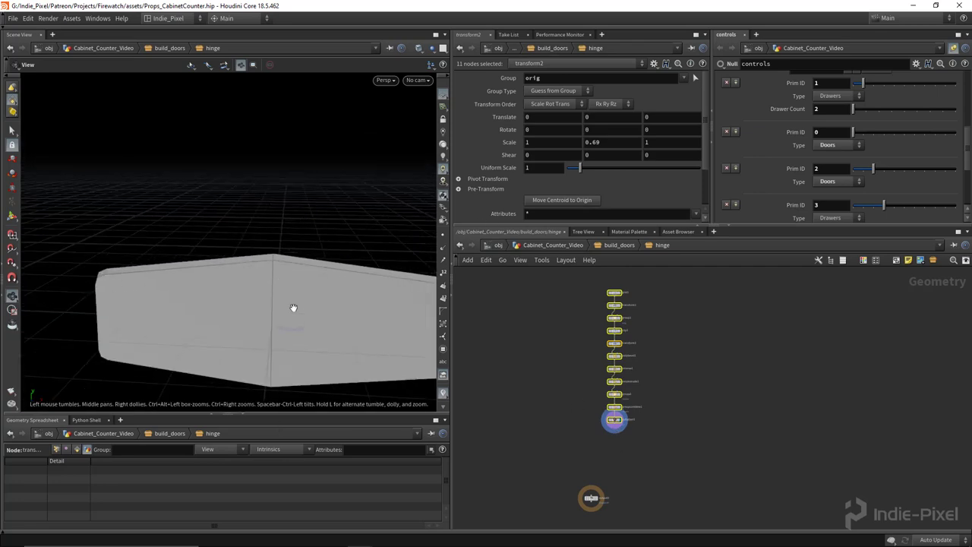
pyautogui.moveTo(294, 308); pyautogui.dragTo(304, 289, button='right')
pyautogui.moveTo(304, 289); pyautogui.dragTo(278, 266, button='middle')
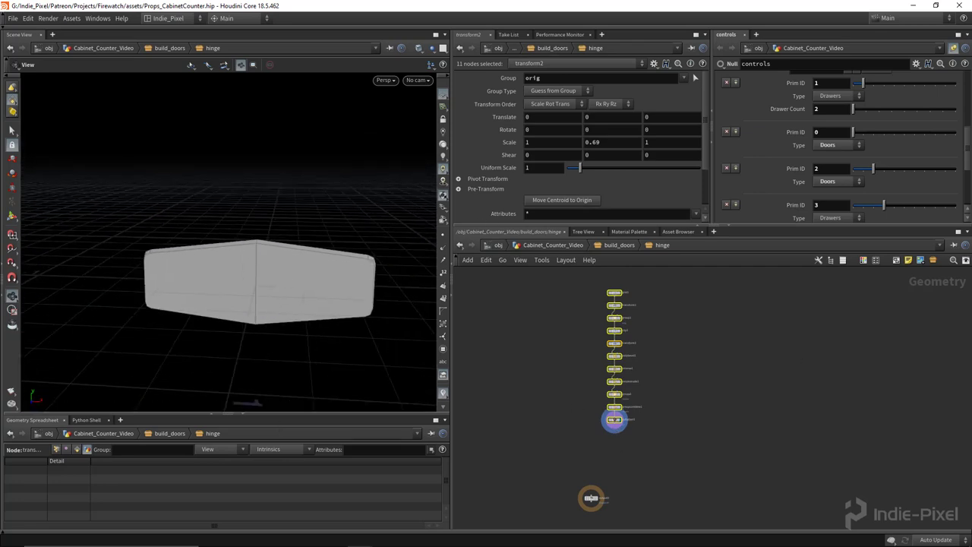
pyautogui.scroll(4, 554, 372)
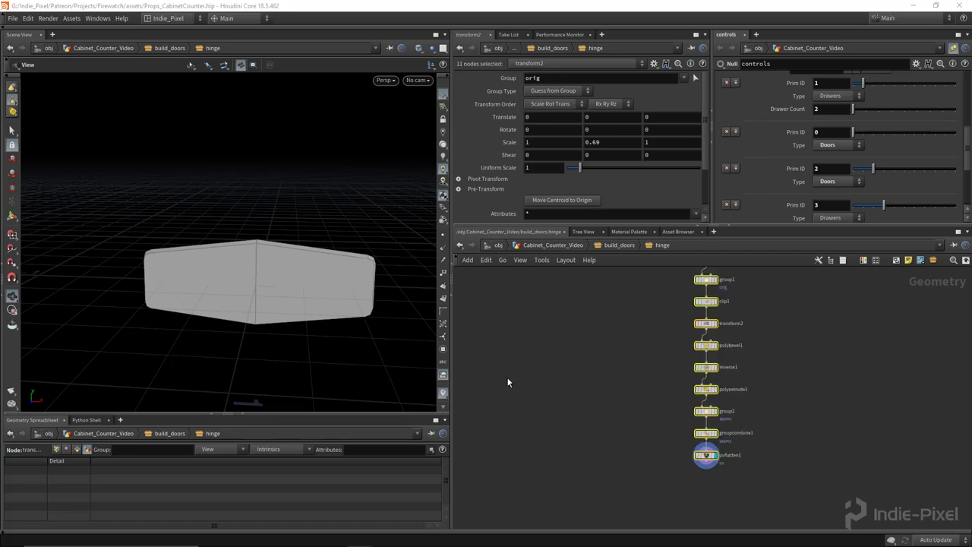
# Add a Tube node beside the hinge plate's node chain, display it, and set its primitive type to Polygon.
pyautogui.press('Tab')
pyautogui.write('tub')
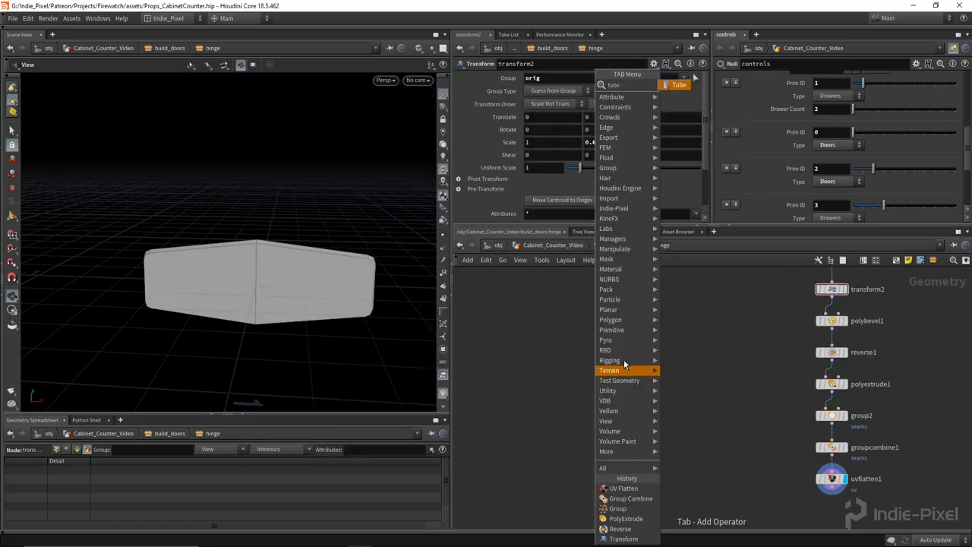
pyautogui.press('Return')
pyautogui.click(639, 357)
pyautogui.click(647, 342)
pyautogui.press('h')
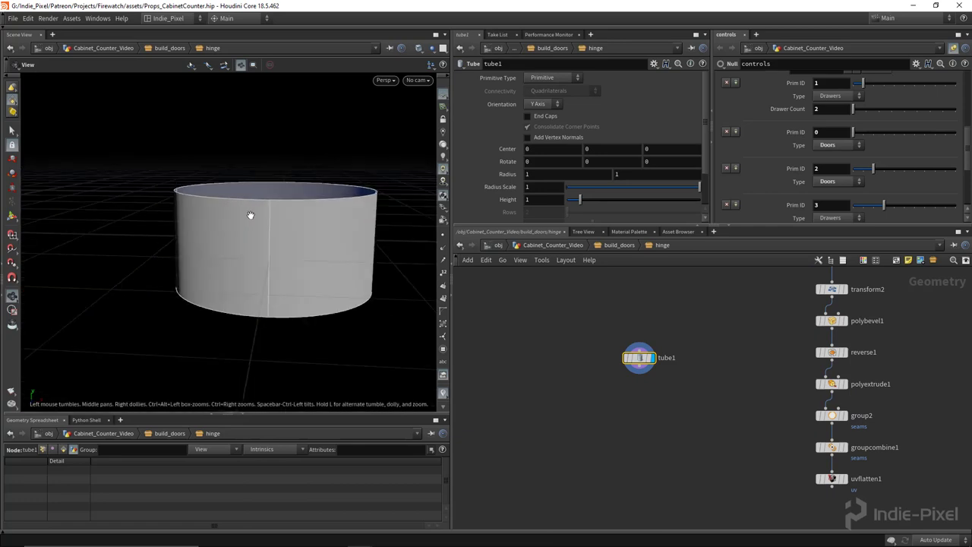
pyautogui.click(553, 78)
pyautogui.click(552, 98)
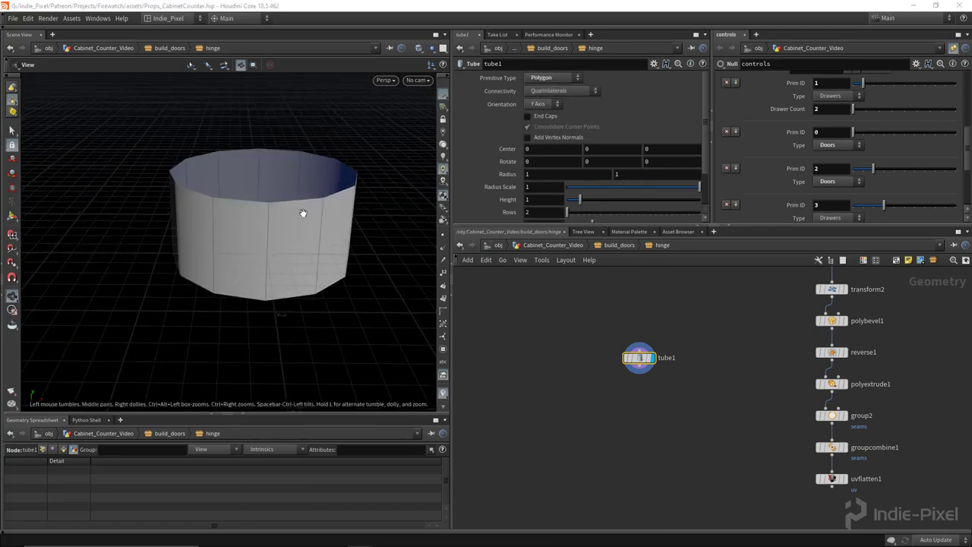
pyautogui.moveTo(746, 226); pyautogui.dragTo(747, 300)
pyautogui.moveTo(306, 180); pyautogui.dragTo(265, 239)
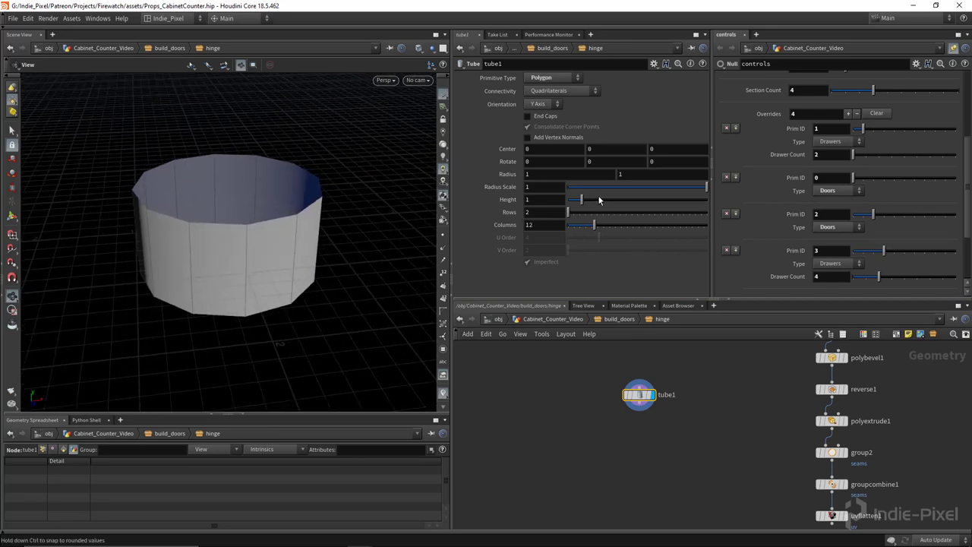
# Template the uvflatten1 node so the hinge plate shows as a wireframe reference.
pyautogui.moveTo(771, 426); pyautogui.dragTo(740, 336, button='middle')
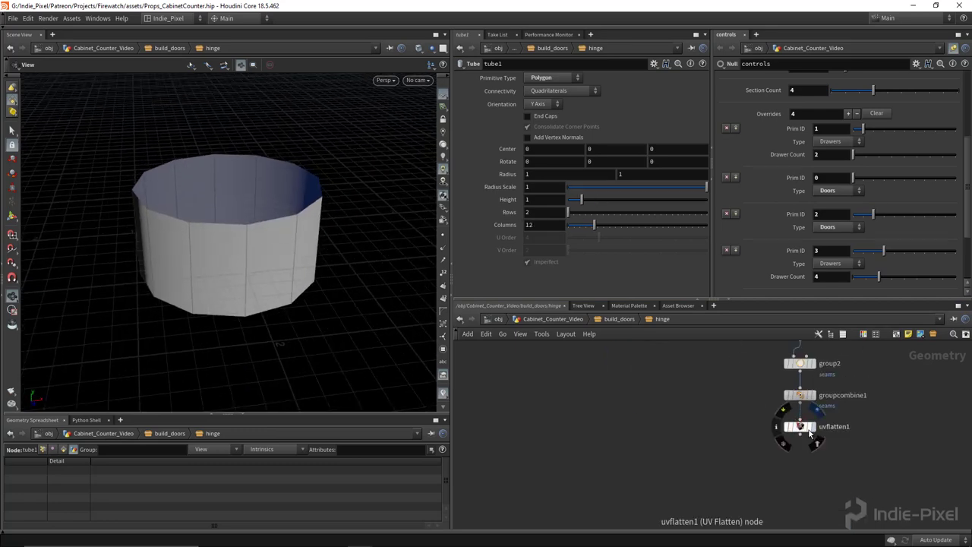
pyautogui.click(816, 436)
pyautogui.moveTo(698, 403); pyautogui.dragTo(695, 441, button='middle')
pyautogui.scroll(2, 199, 205)
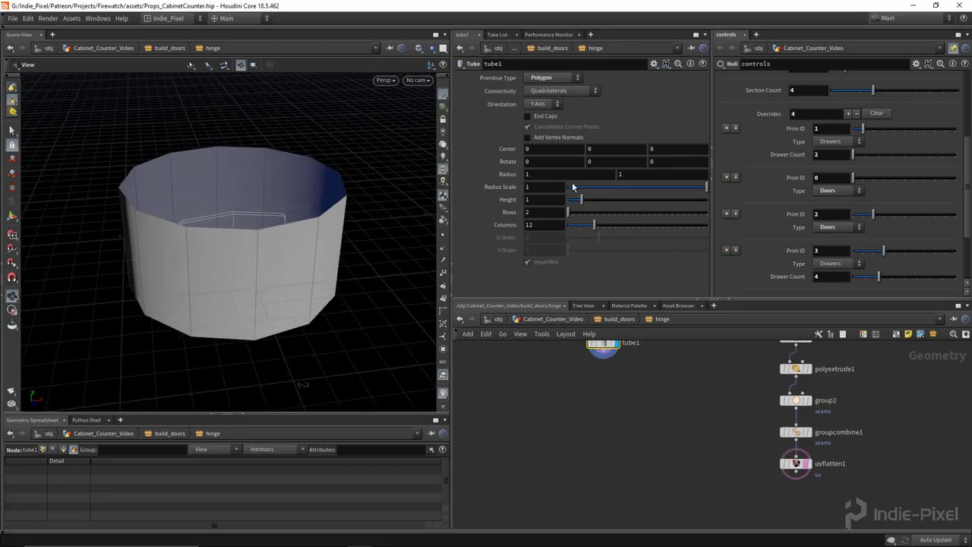
# Set tube1's radius scale to about 0.051 and its height to 0.5.
pyautogui.moveTo(572, 187); pyautogui.dragTo(576, 192)
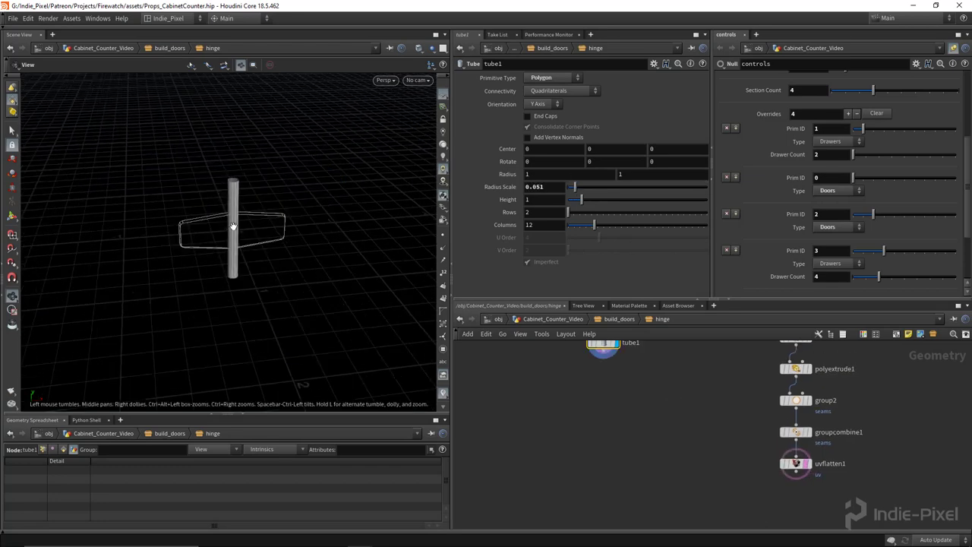
pyautogui.scroll(3, 258, 219)
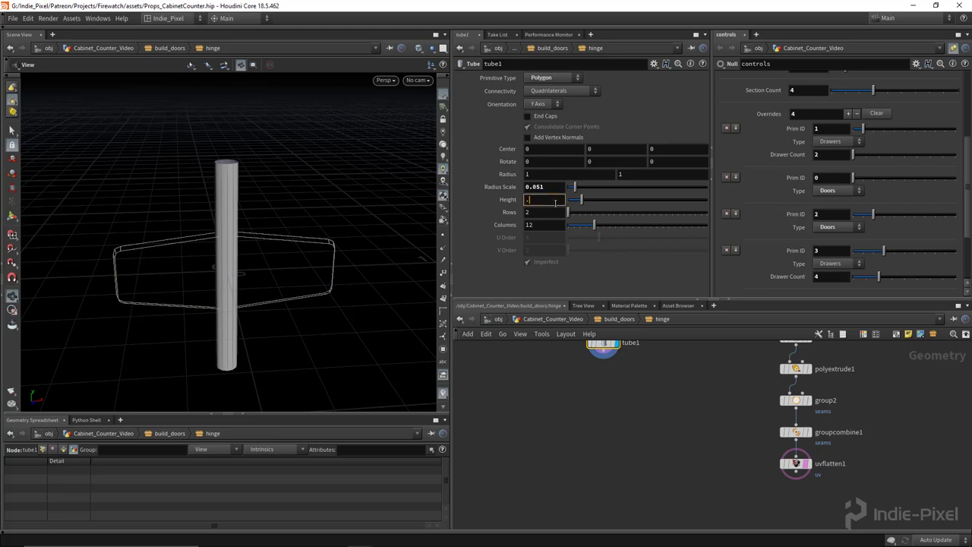
pyautogui.write('5')
pyautogui.press('Return')
pyautogui.moveTo(325, 264); pyautogui.dragTo(307, 250)
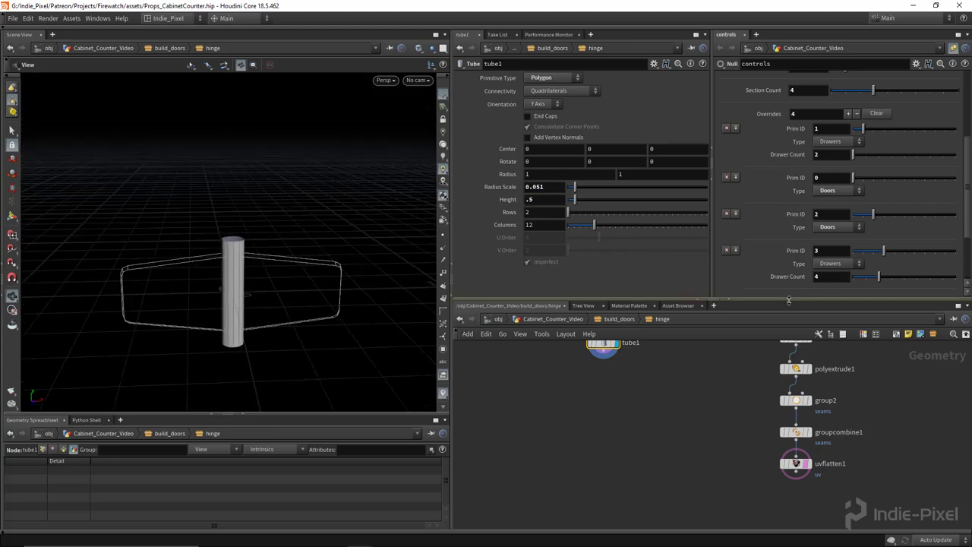
pyautogui.moveTo(787, 300); pyautogui.dragTo(786, 234)
pyautogui.moveTo(766, 347); pyautogui.dragTo(735, 395, button='middle')
pyautogui.moveTo(734, 332); pyautogui.dragTo(723, 383, button='middle')
pyautogui.click(753, 340)
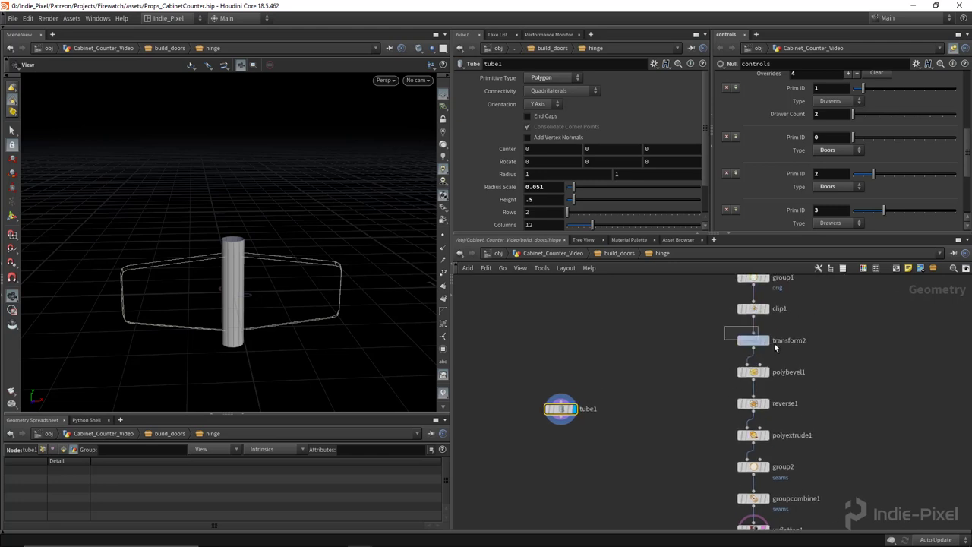
pyautogui.rightClick(613, 145)
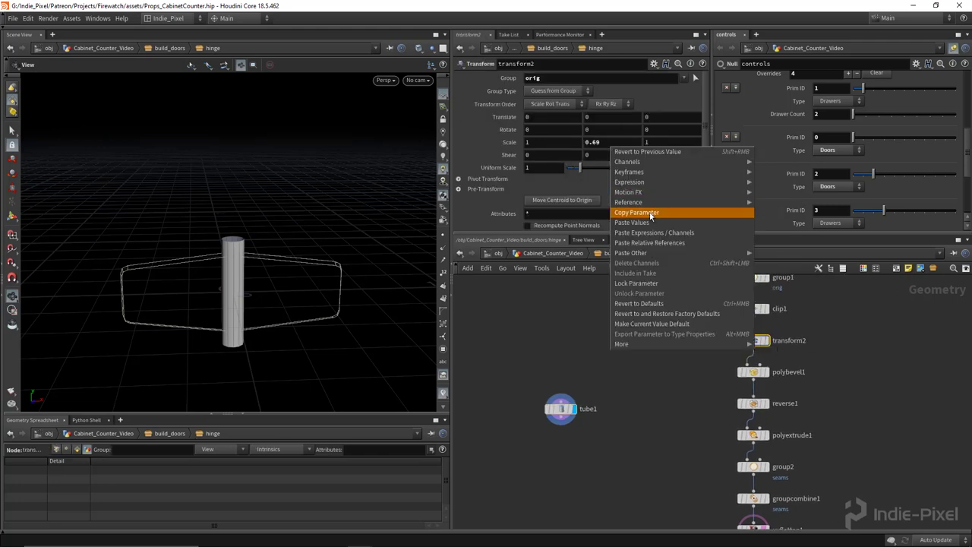
pyautogui.click(606, 419)
pyautogui.moveTo(680, 451); pyautogui.dragTo(682, 373, button='middle')
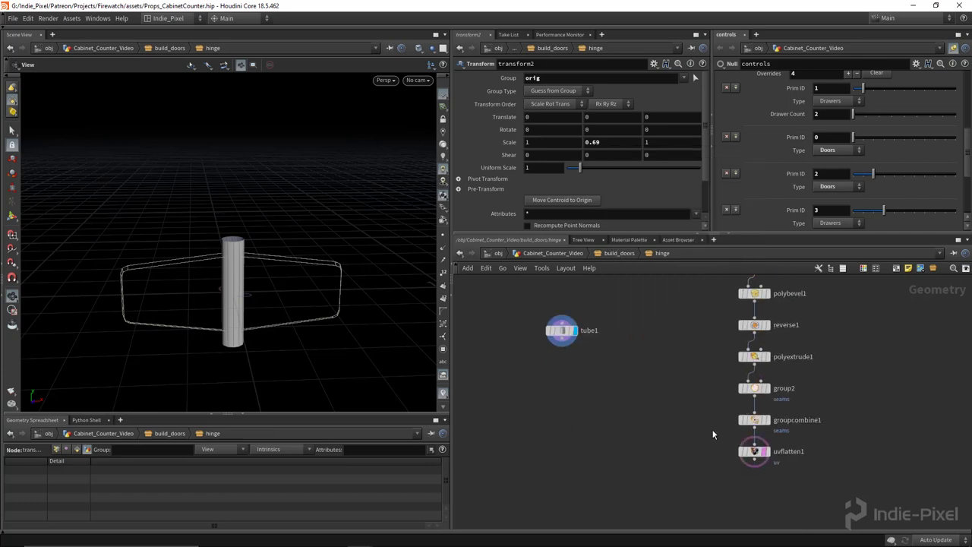
pyautogui.click(751, 450)
# Set tube1's radius scale to the expression bbox("../uvflatten1/", D_YSIZE).
pyautogui.click(563, 329)
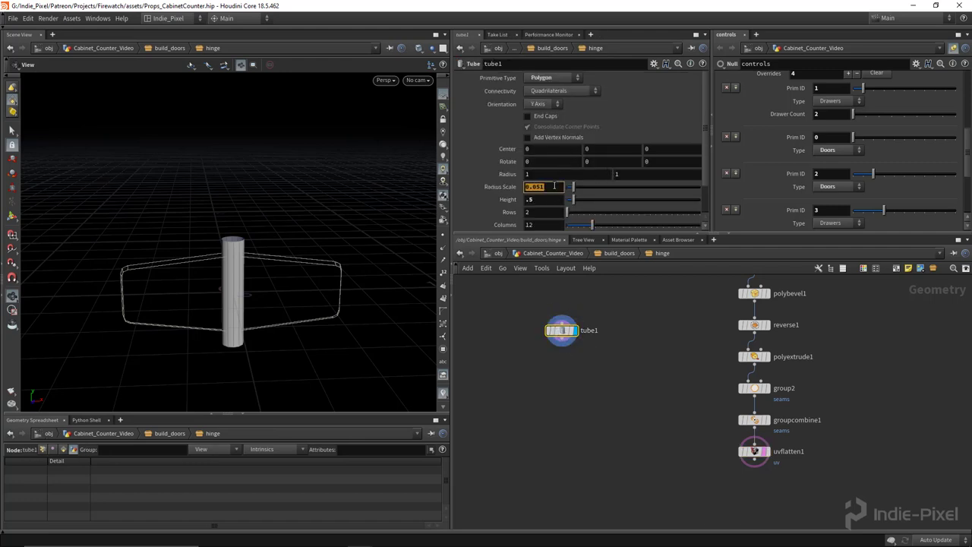
pyautogui.write('bbox(')
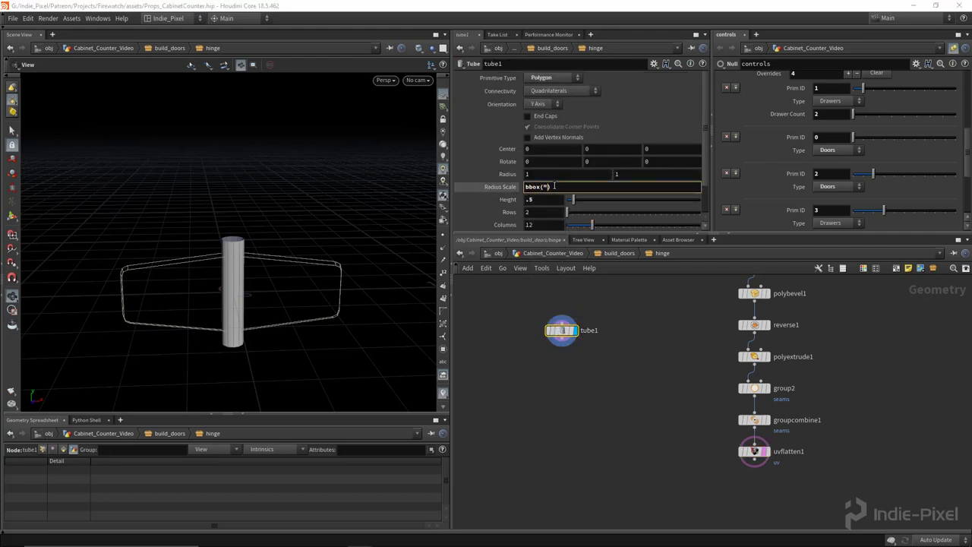
pyautogui.write('"../')
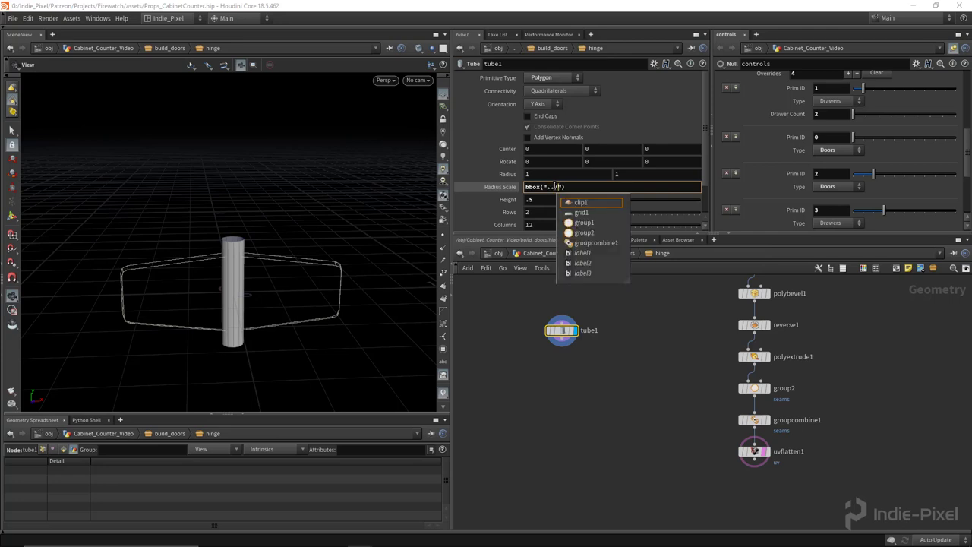
pyautogui.write('uv')
pyautogui.press('Return')
pyautogui.press('Right')
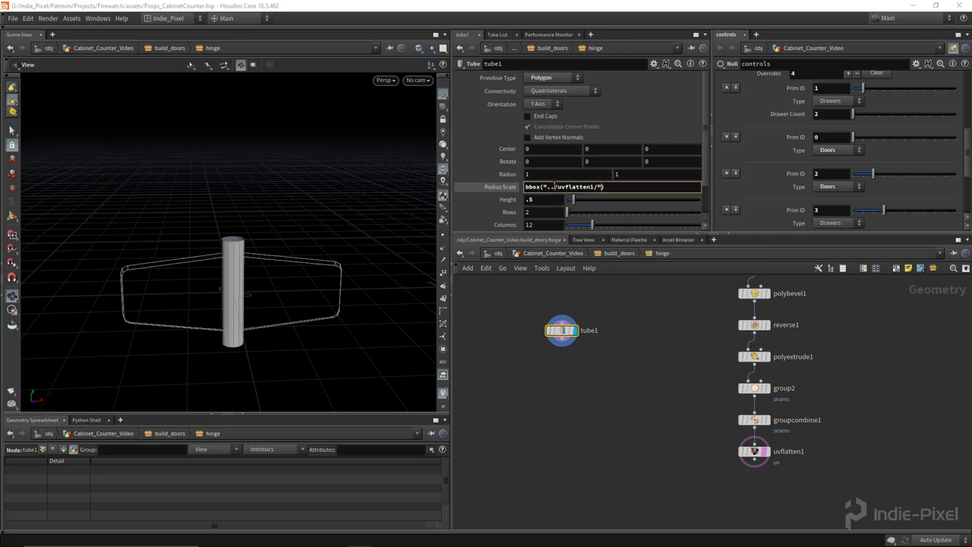
pyautogui.write(', D_YSIZE')
pyautogui.press('Return')
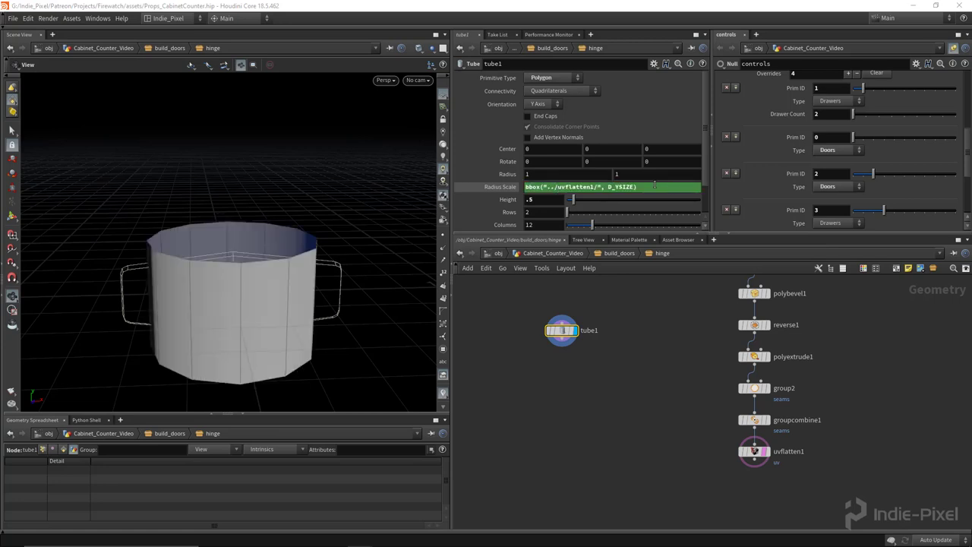
# Copy tube1's radius scale expression into its height parameter.
pyautogui.click(641, 186)
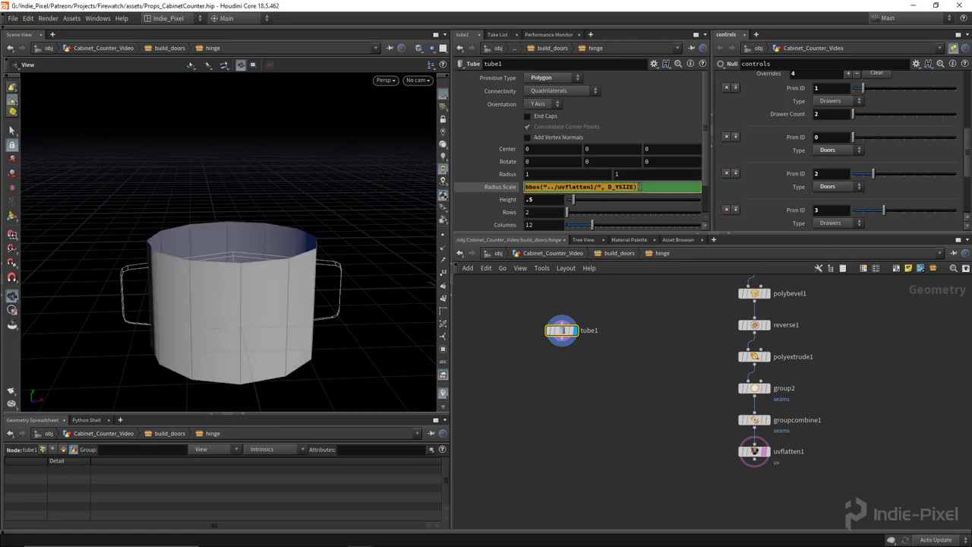
pyautogui.click(537, 200)
pyautogui.hotkey('ctrl', 'v')
pyautogui.press('Return')
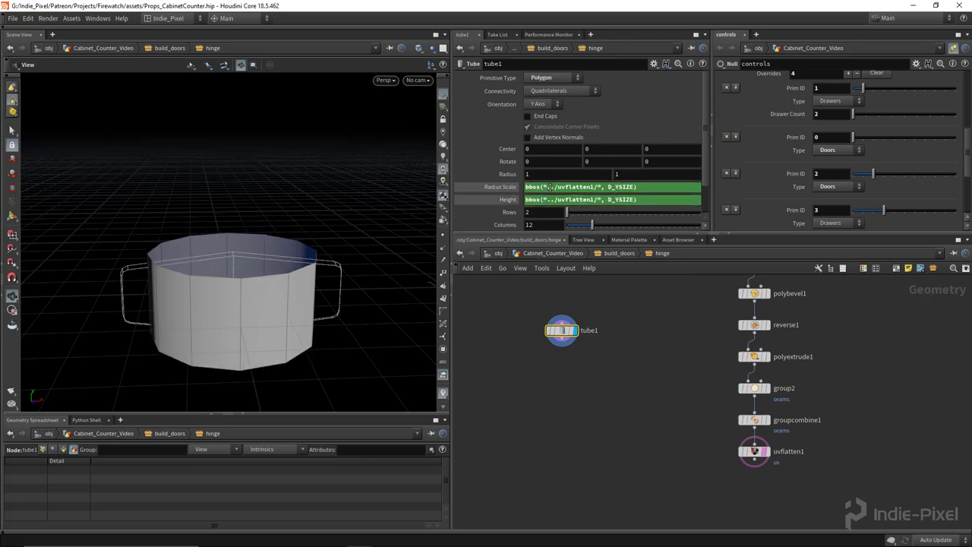
# Remove the expression from tube1's radius scale and set the radius scale to about 0.042.
pyautogui.keyDown('ctrl'); pyautogui.keyDown('shift'); pyautogui.click(549, 187); pyautogui.keyUp('shift'); pyautogui.keyUp('ctrl')
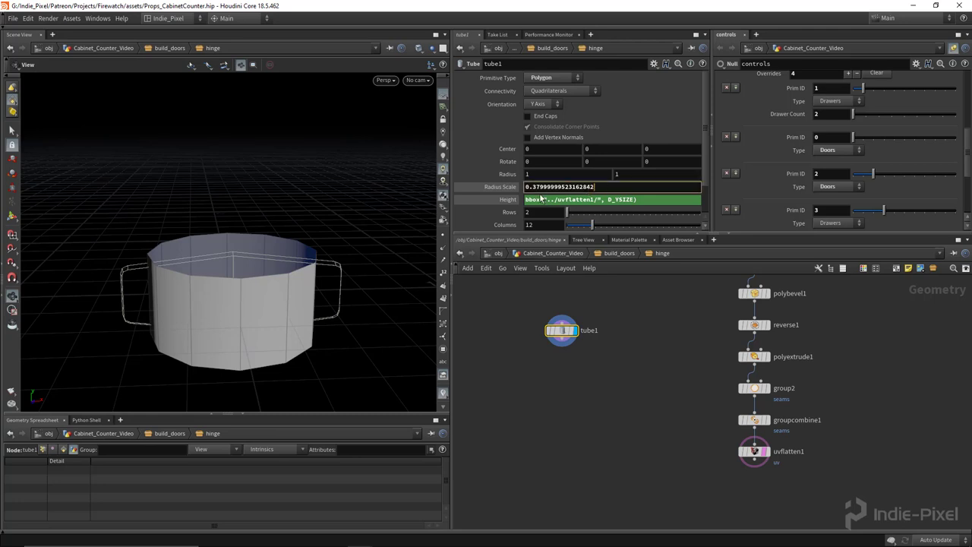
pyautogui.click(504, 198)
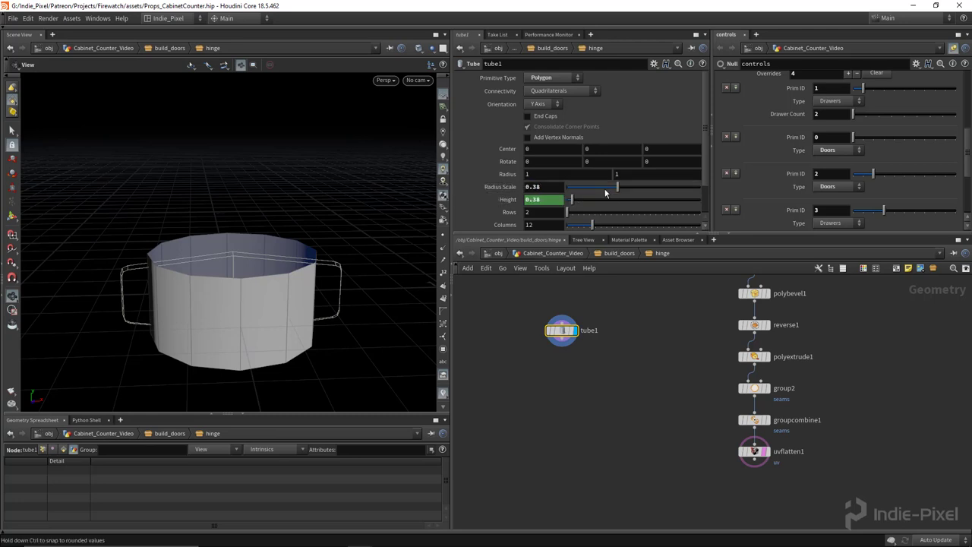
pyautogui.moveTo(617, 188); pyautogui.dragTo(573, 202)
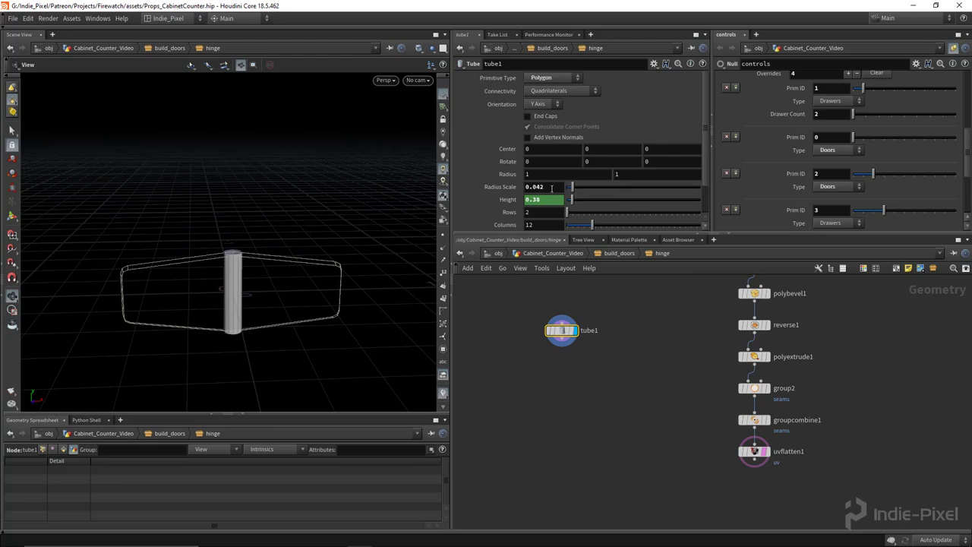
# Extend tube1's height expression to bbox("../uvflatten1/", D_YSIZE)+0.05.
pyautogui.click(497, 200)
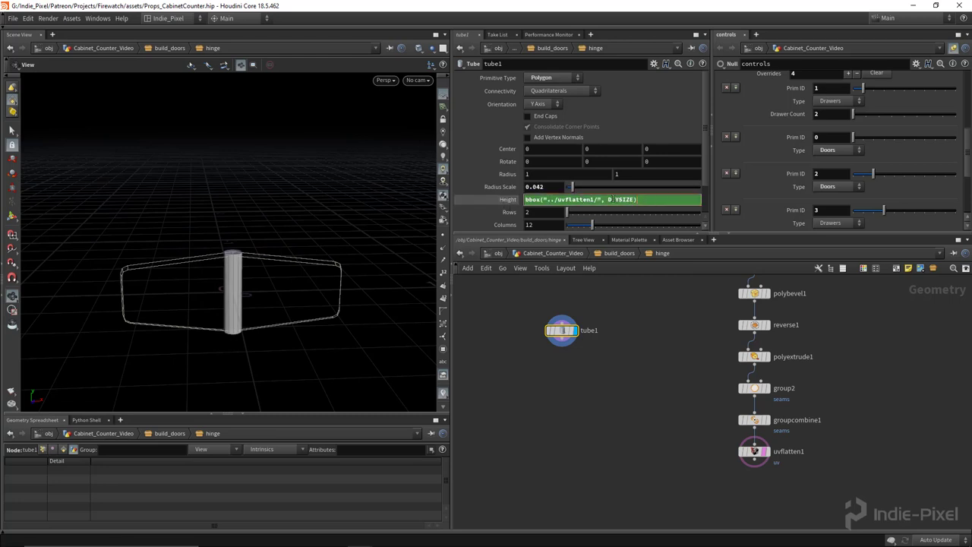
pyautogui.write('+0.1')
pyautogui.press('Return')
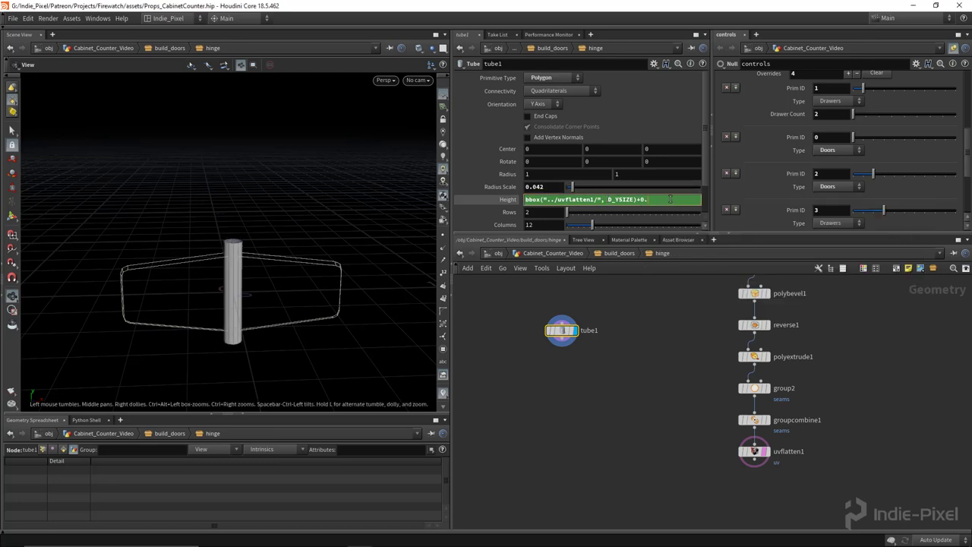
pyautogui.write('05')
pyautogui.press('Return')
# Examine the tube's height and thickness against the templated hinge plate from several angles.
pyautogui.moveTo(292, 224); pyautogui.dragTo(182, 289)
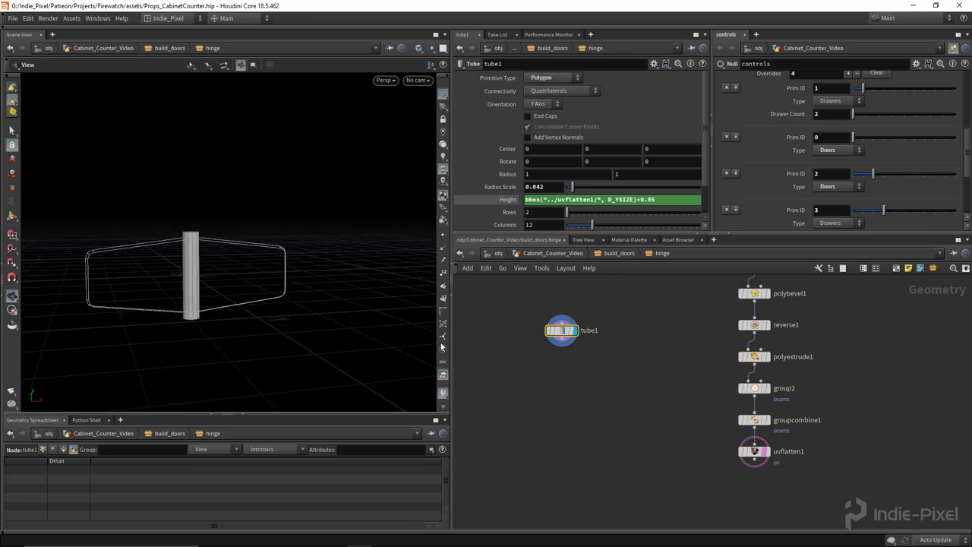
pyautogui.moveTo(180, 251); pyautogui.dragTo(219, 259, button='right')
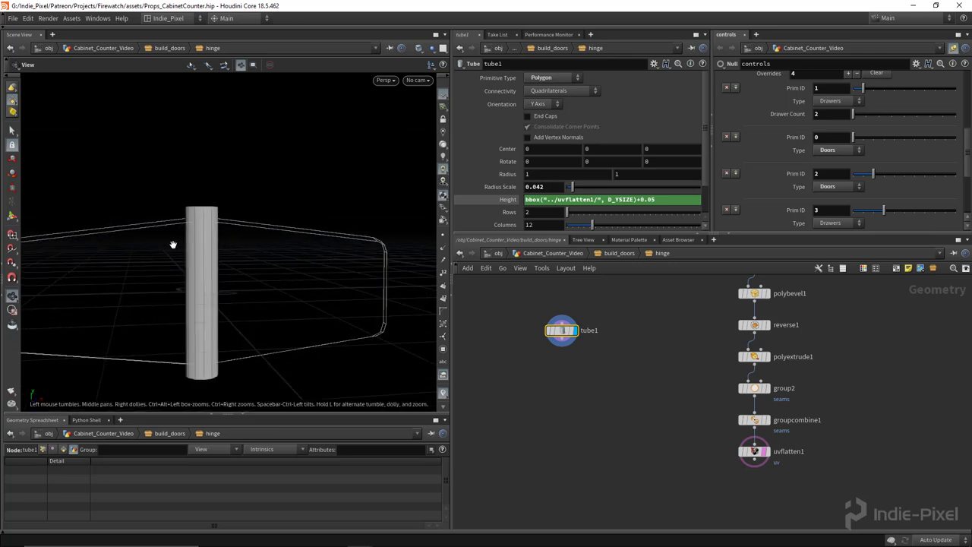
pyautogui.moveTo(226, 265); pyautogui.dragTo(179, 268)
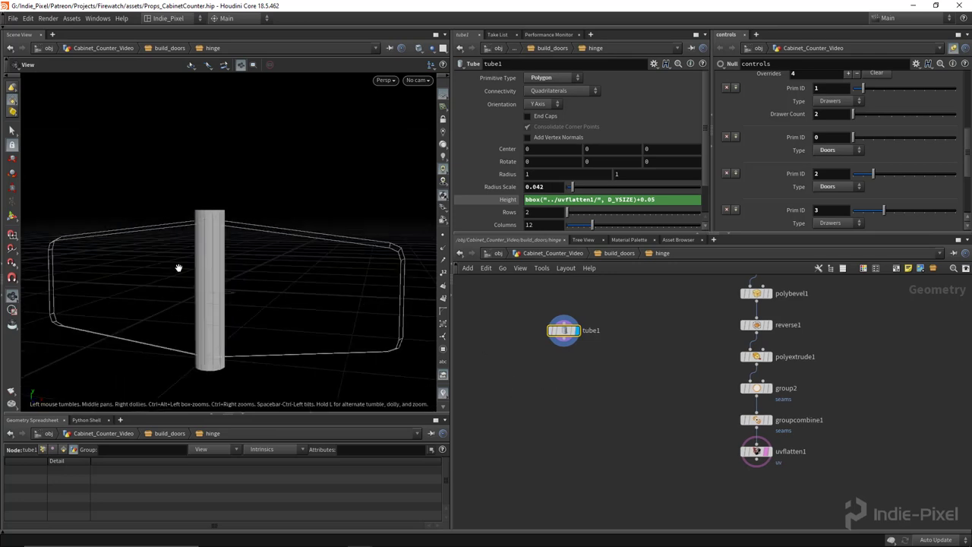
pyautogui.moveTo(536, 371); pyautogui.dragTo(539, 372, button='middle')
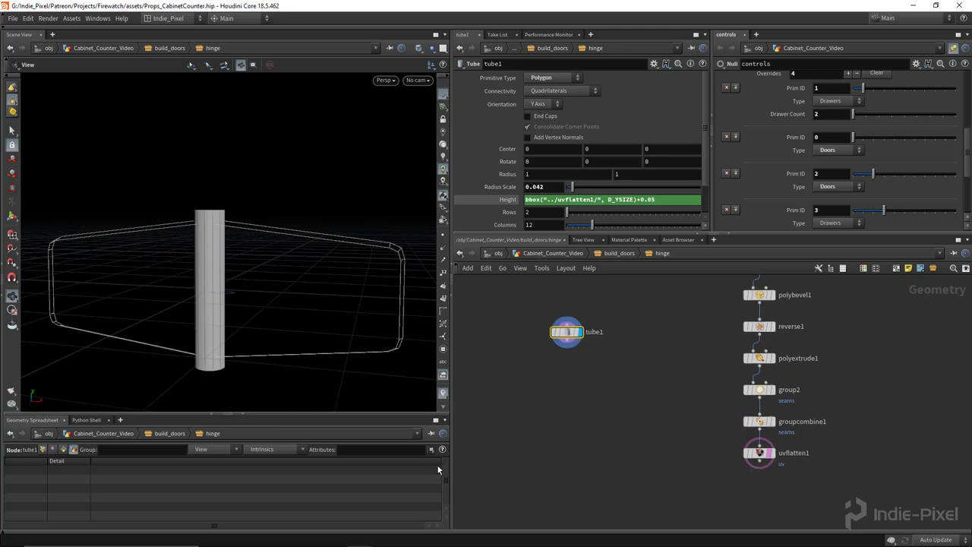
pyautogui.moveTo(451, 459); pyautogui.dragTo(427, 457)
pyautogui.moveTo(301, 331); pyautogui.dragTo(213, 265, button='right')
pyautogui.moveTo(214, 265); pyautogui.dragTo(215, 253, button='middle')
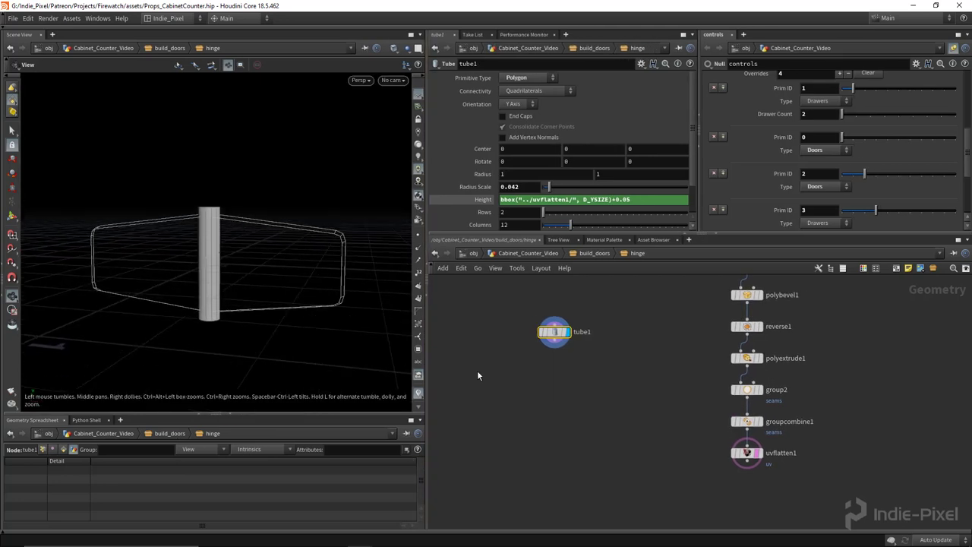
pyautogui.moveTo(570, 368); pyautogui.dragTo(563, 361, button='middle')
# Add a Transform node below tube1, wire tube1's output into it, and display it.
pyautogui.press('Tab')
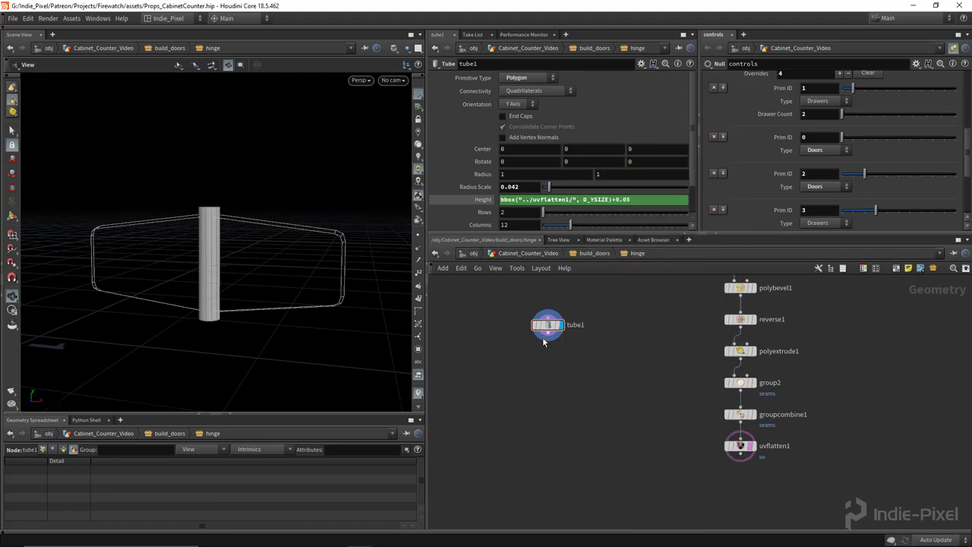
pyautogui.press('Tab')
pyautogui.write('tr')
pyautogui.click(640, 105)
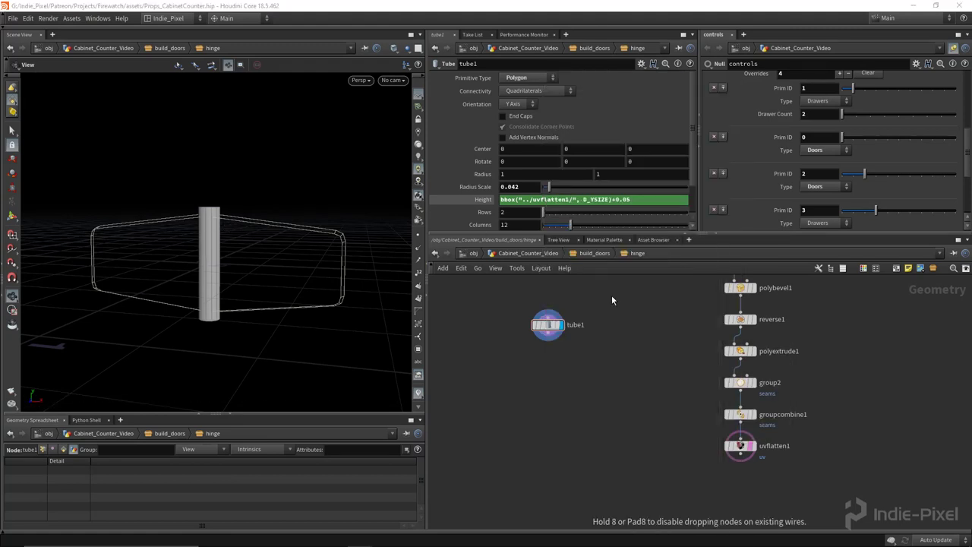
pyautogui.click(590, 365)
pyautogui.scroll(3, 547, 338)
pyautogui.click(548, 337)
pyautogui.click(637, 378)
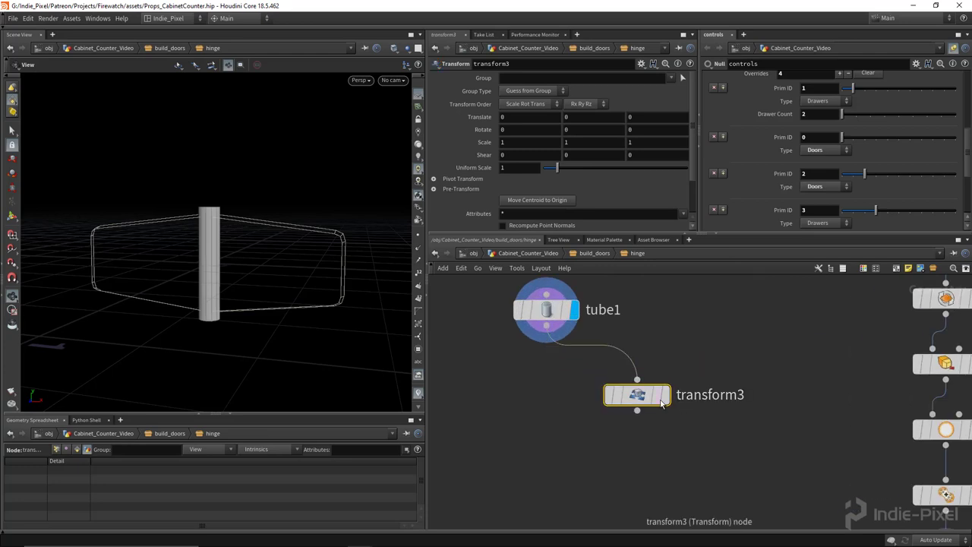
# Set transform3's Y scale to 0.76 and template tube1 for comparison with the shortened tube.
pyautogui.moveTo(578, 167); pyautogui.dragTo(585, 170, button='middle')
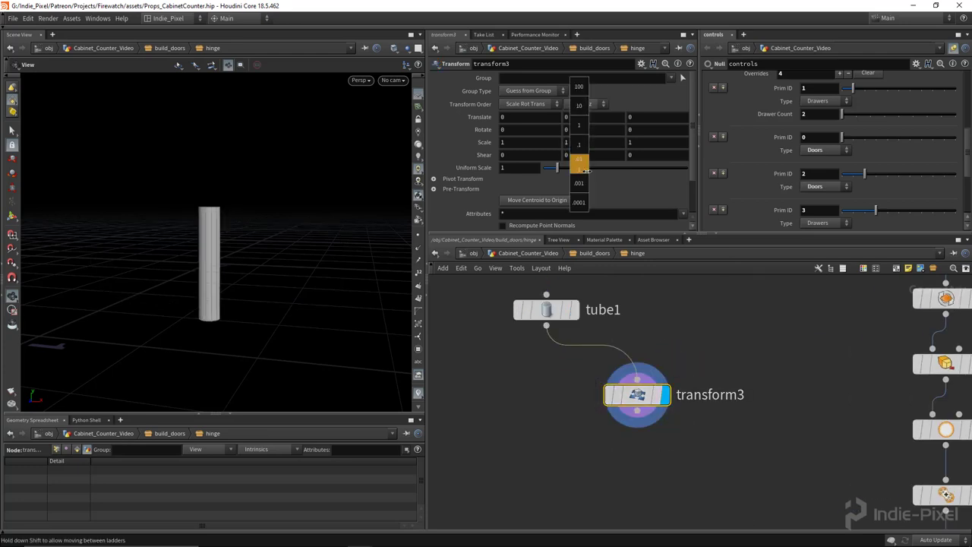
pyautogui.moveTo(480, 167); pyautogui.dragTo(479, 167, button='middle')
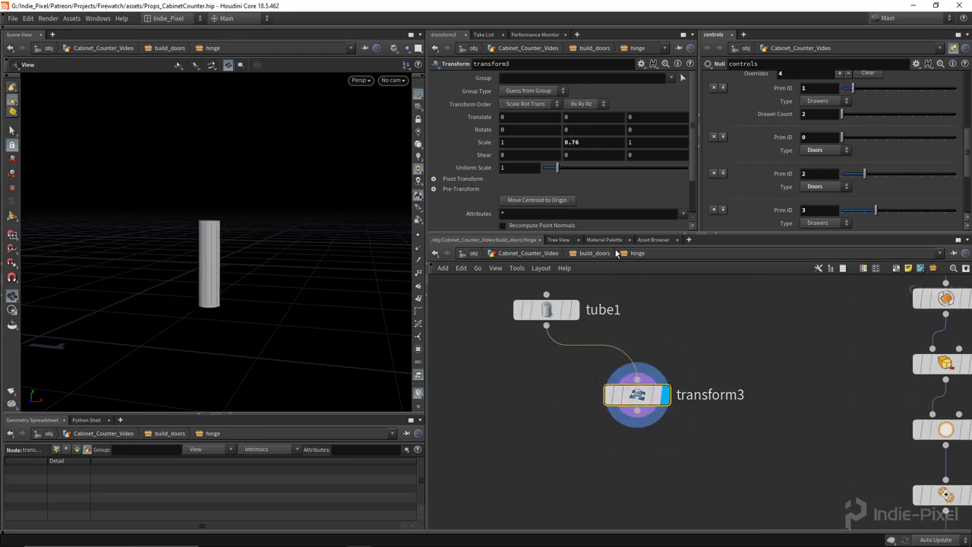
pyautogui.click(567, 310)
pyautogui.moveTo(255, 236); pyautogui.dragTo(238, 241)
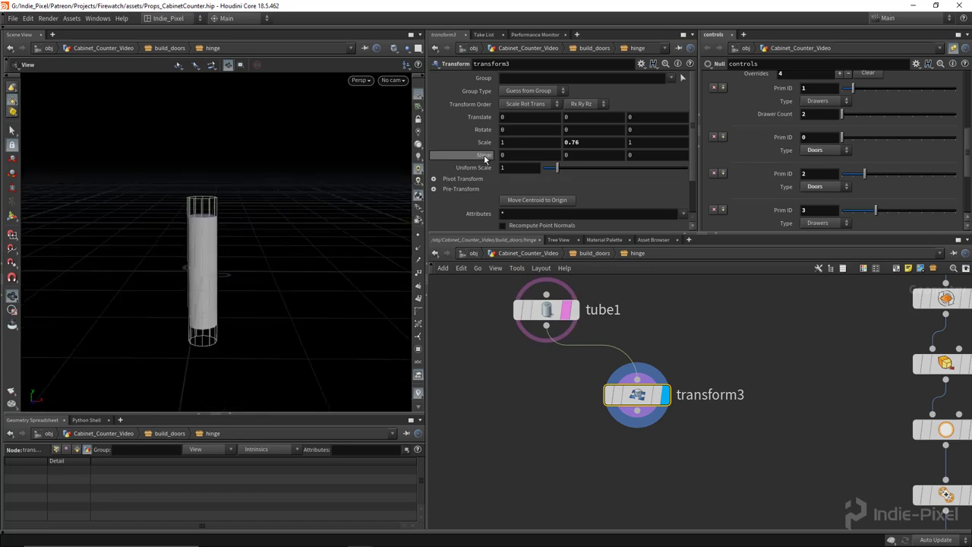
# Set transform3's X scale to about 1.19 and drive its Z scale with a relative reference to it, ch("sx").
pyautogui.click(503, 142)
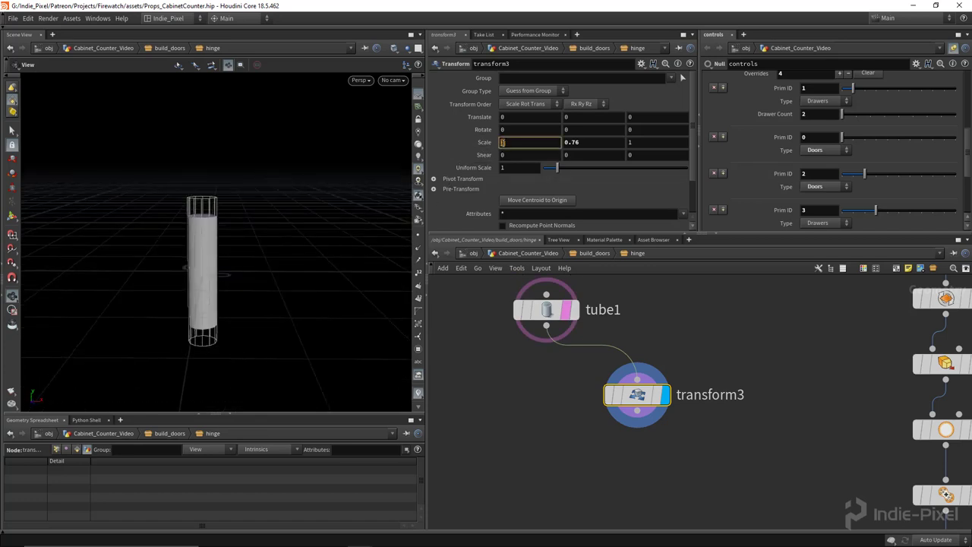
pyautogui.rightClick(639, 146)
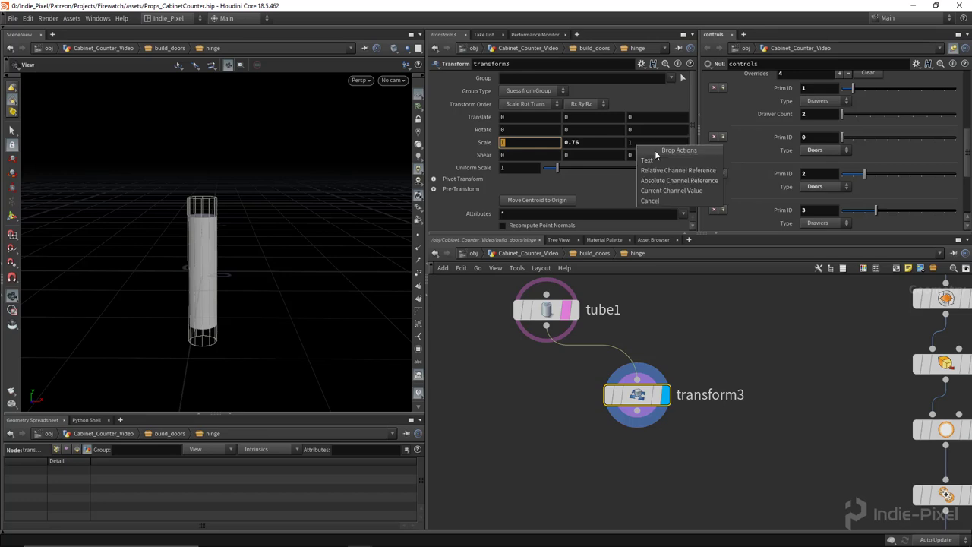
pyautogui.click(673, 171)
pyautogui.moveTo(507, 142); pyautogui.dragTo(511, 156, button='middle')
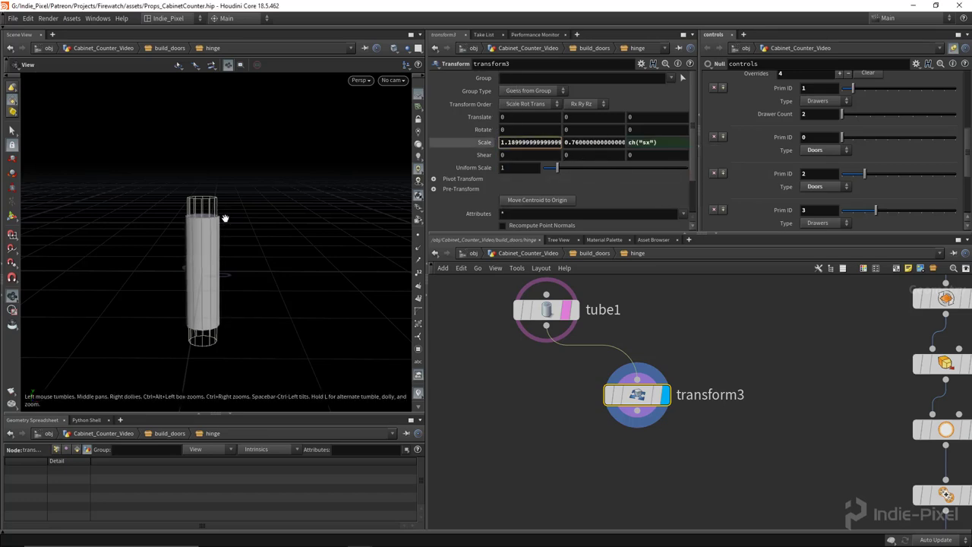
pyautogui.moveTo(227, 228); pyautogui.dragTo(220, 152)
pyautogui.moveTo(241, 265); pyautogui.dragTo(205, 289, button='right')
pyautogui.moveTo(205, 288); pyautogui.dragTo(208, 307)
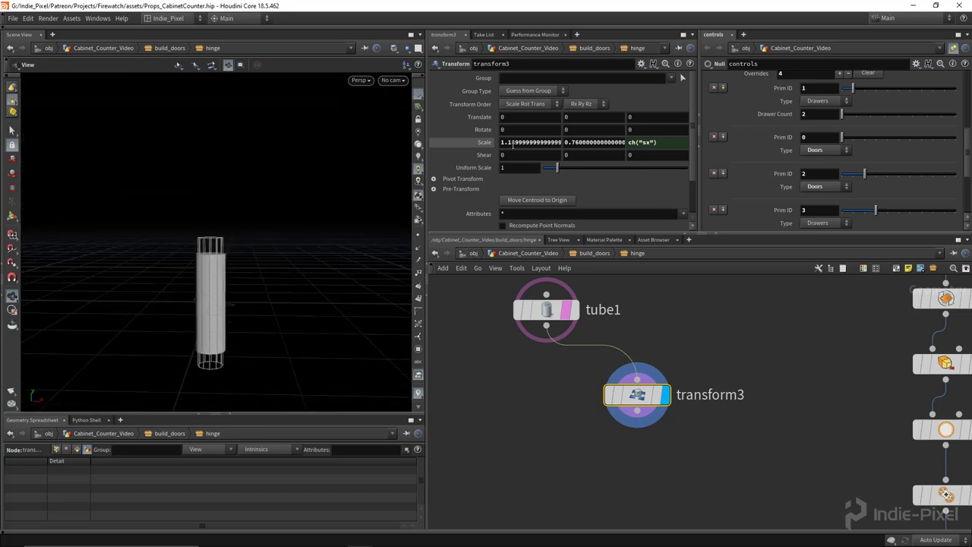
# Make room above transform3, add a UV Project node below tube1, wire tube1 into it and display it.
pyautogui.scroll(-3, 630, 383)
pyautogui.moveTo(629, 393); pyautogui.dragTo(629, 427)
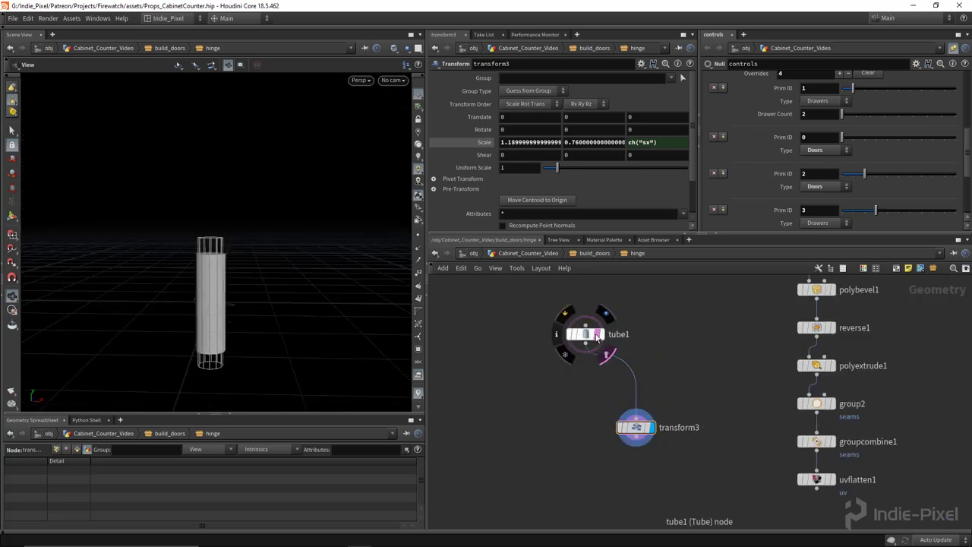
pyautogui.press('Tab')
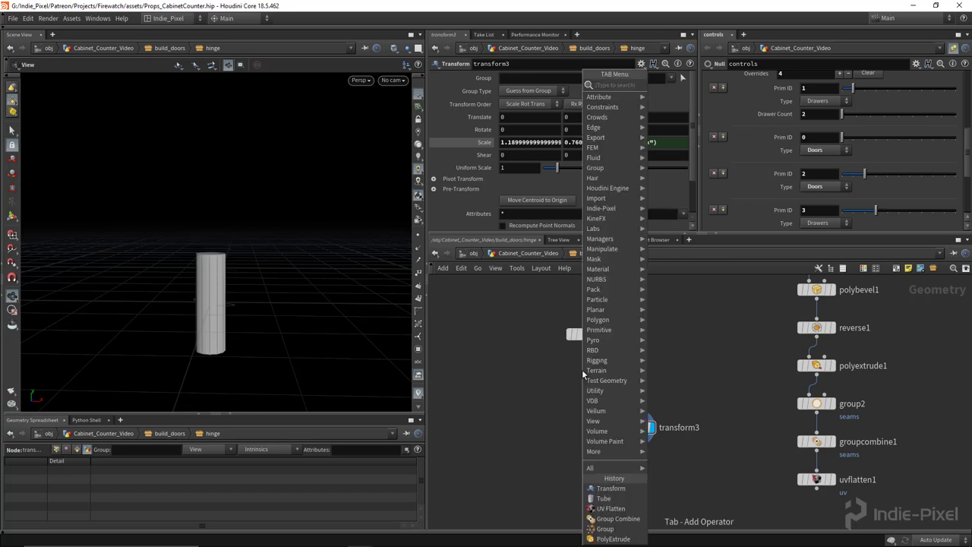
pyautogui.write('uv p')
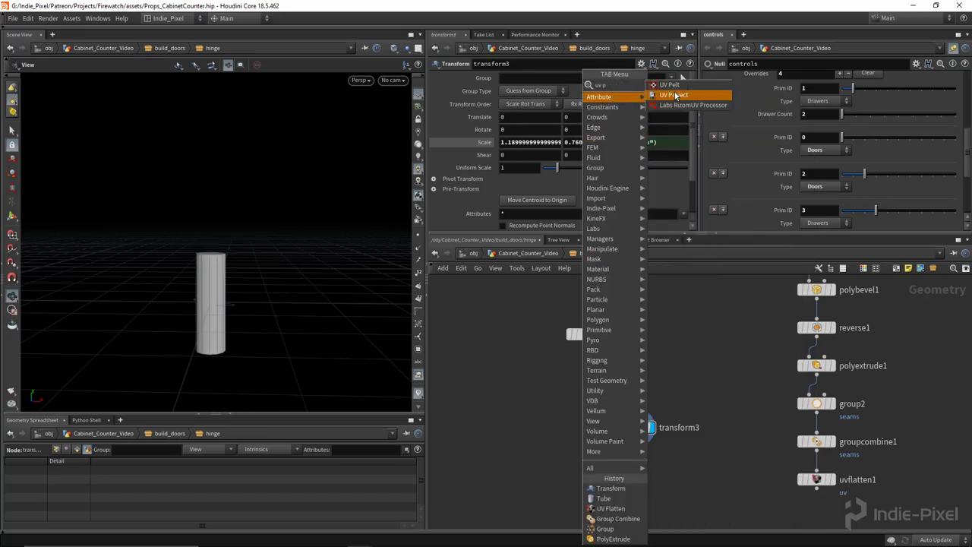
pyautogui.click(675, 95)
pyautogui.scroll(4, 590, 372)
pyautogui.click(589, 371)
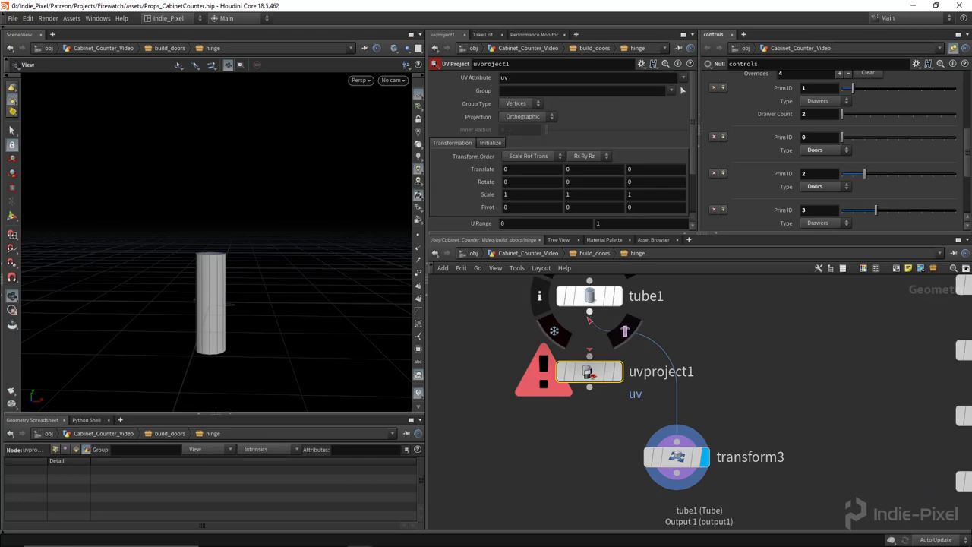
# Set uvproject1's projection to Cylindrical and view the tube's layout in UV space.
pyautogui.click(524, 118)
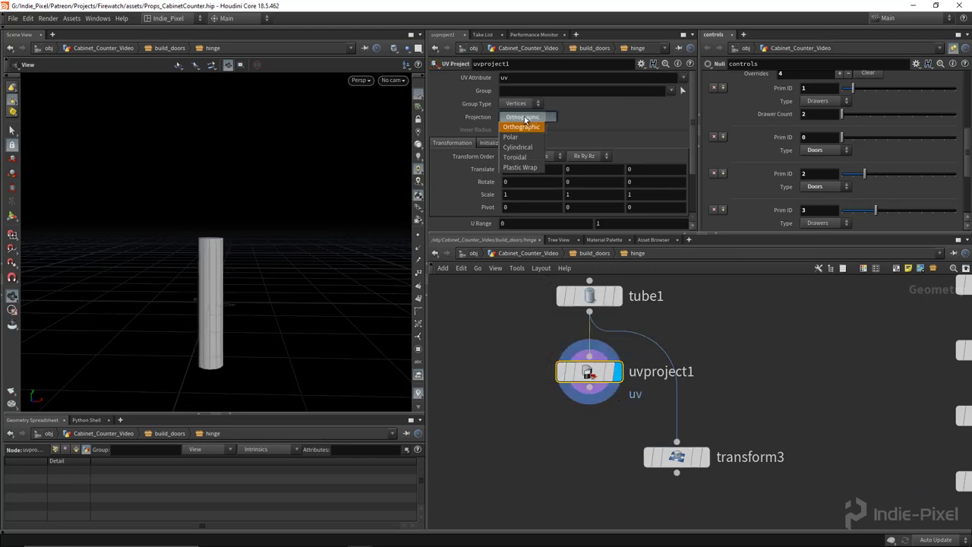
pyautogui.click(522, 149)
pyautogui.hotkey('space', '5')
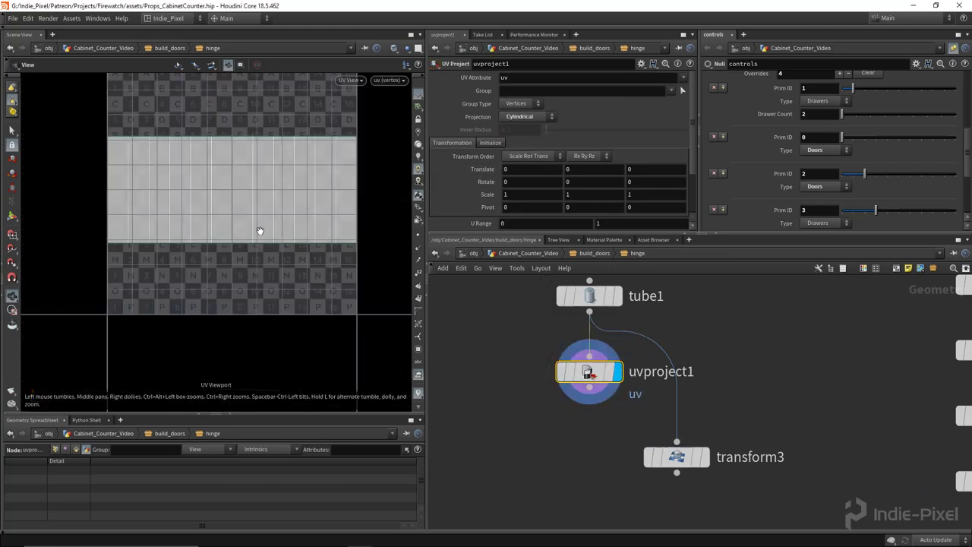
# Feed uvproject1's output into transform3, display transform3, and check the tube in UV and perspective views.
pyautogui.moveTo(588, 419); pyautogui.dragTo(581, 387, button='middle')
pyautogui.moveTo(583, 355); pyautogui.dragTo(669, 409)
pyautogui.click(697, 424)
pyautogui.click(681, 430)
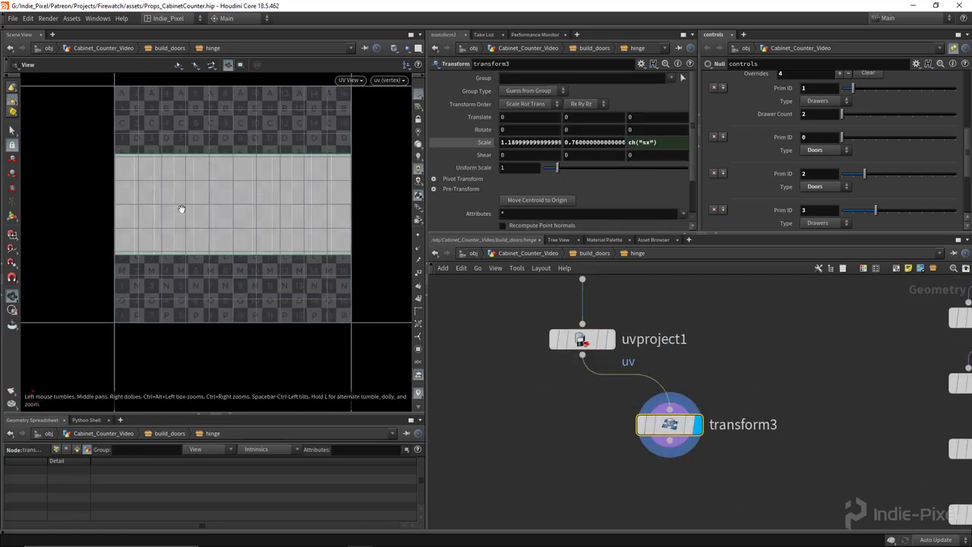
pyautogui.moveTo(583, 353)
pyautogui.mouseDown()
pyautogui.moveTo(582, 332)
pyautogui.moveTo(582, 355)
pyautogui.mouseUp()
pyautogui.scroll(-4, 584, 364)
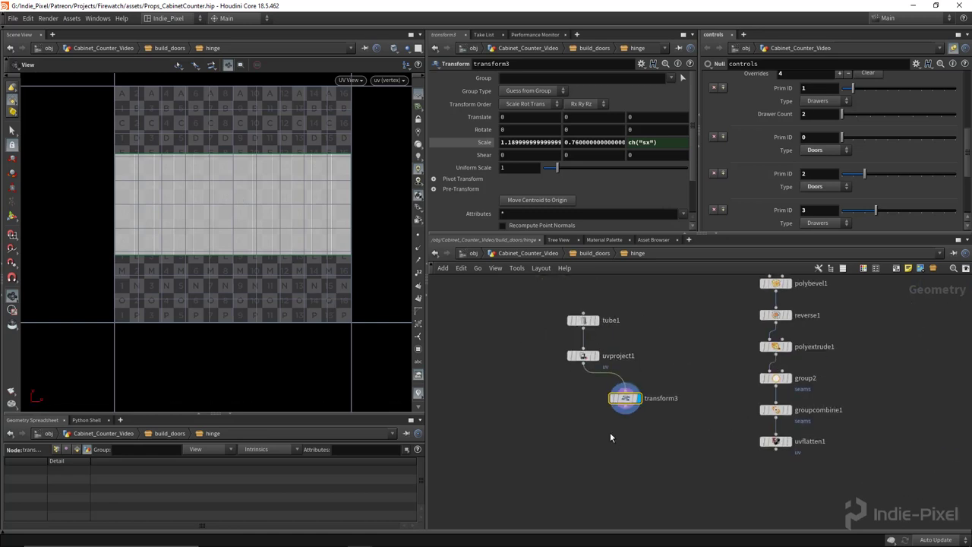
pyautogui.scroll(-2, 312, 282)
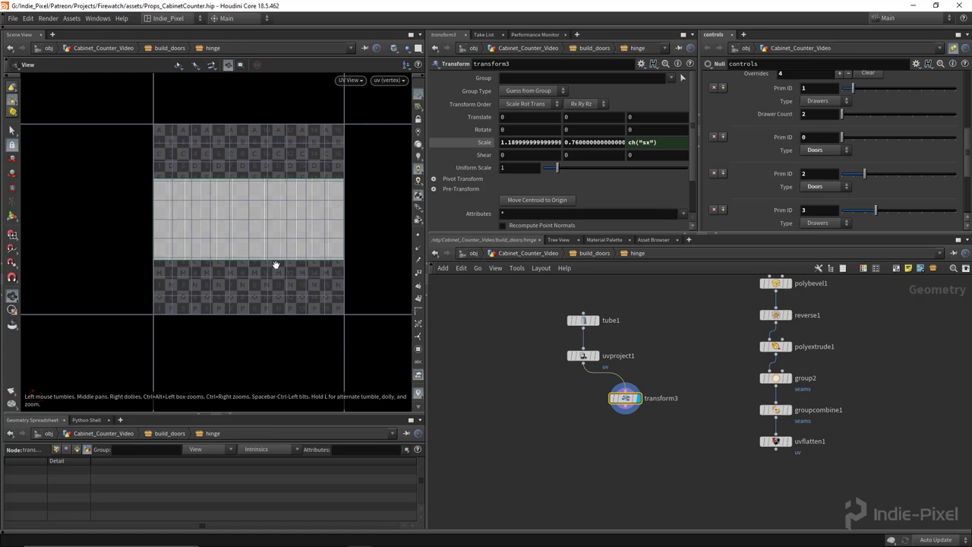
pyautogui.hotkey('space', '1')
pyautogui.moveTo(276, 265); pyautogui.dragTo(239, 286)
pyautogui.scroll(2, 238, 286)
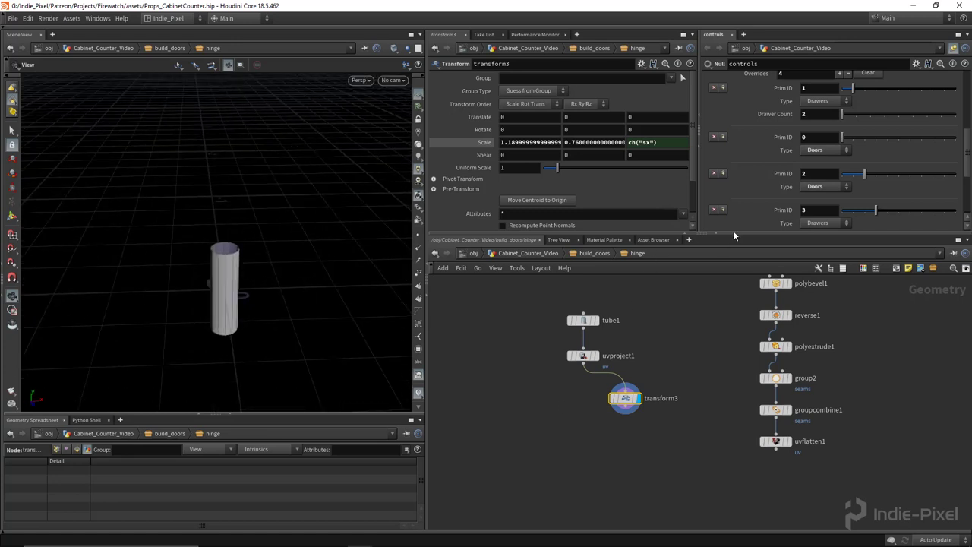
# Add a PolyFill node wired from uvproject1 and place it beside the transform3 branch.
pyautogui.moveTo(735, 235); pyautogui.dragTo(735, 202)
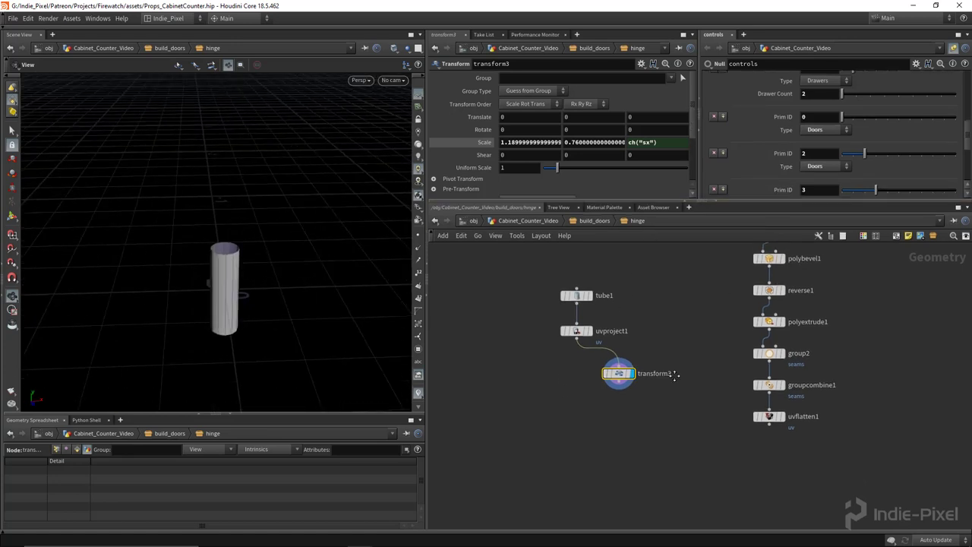
pyautogui.scroll(3, 608, 387)
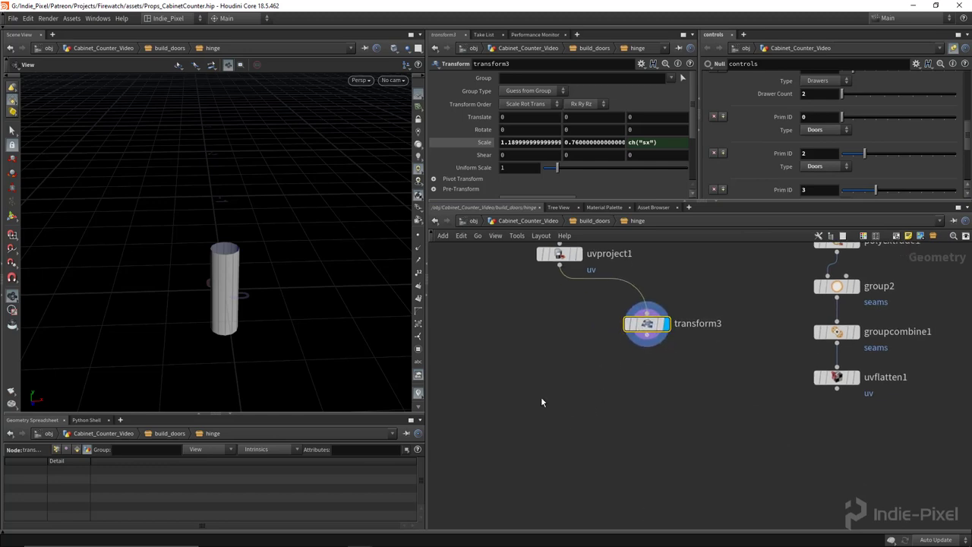
pyautogui.press('Tab')
pyautogui.write('pol')
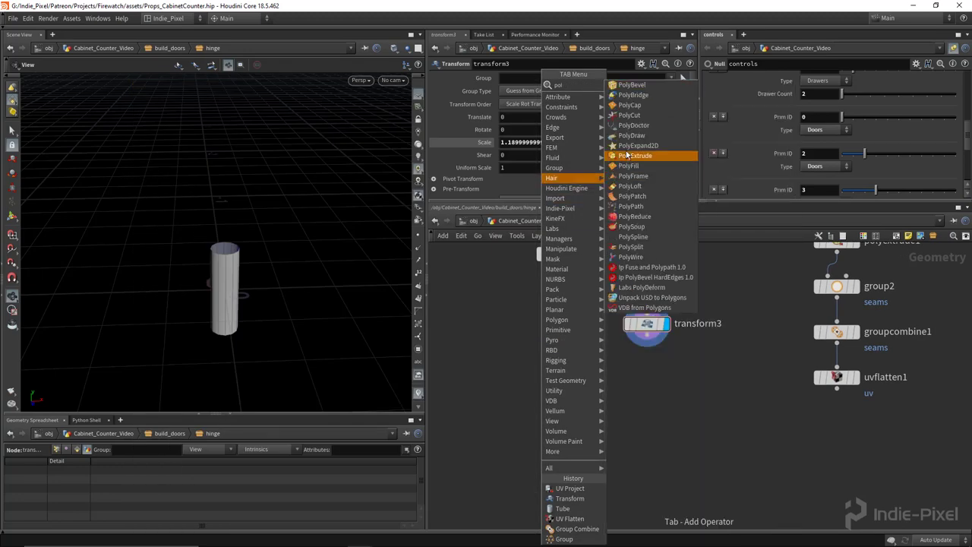
pyautogui.click(629, 165)
pyautogui.click(560, 376)
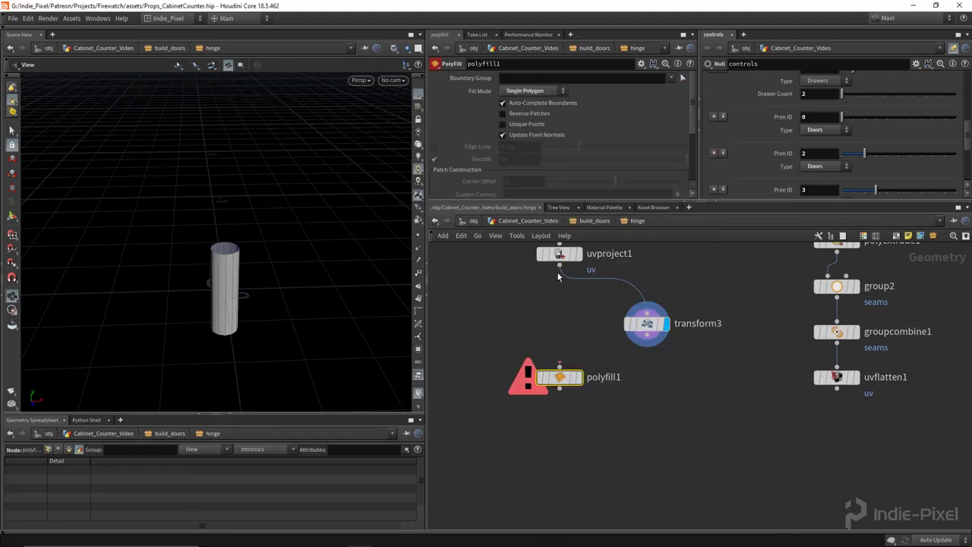
pyautogui.click(560, 367)
pyautogui.moveTo(559, 377); pyautogui.dragTo(490, 367)
# Place a second PolyFill below transform3, display the capped tube, and enable its patch output group.
pyautogui.click(649, 376)
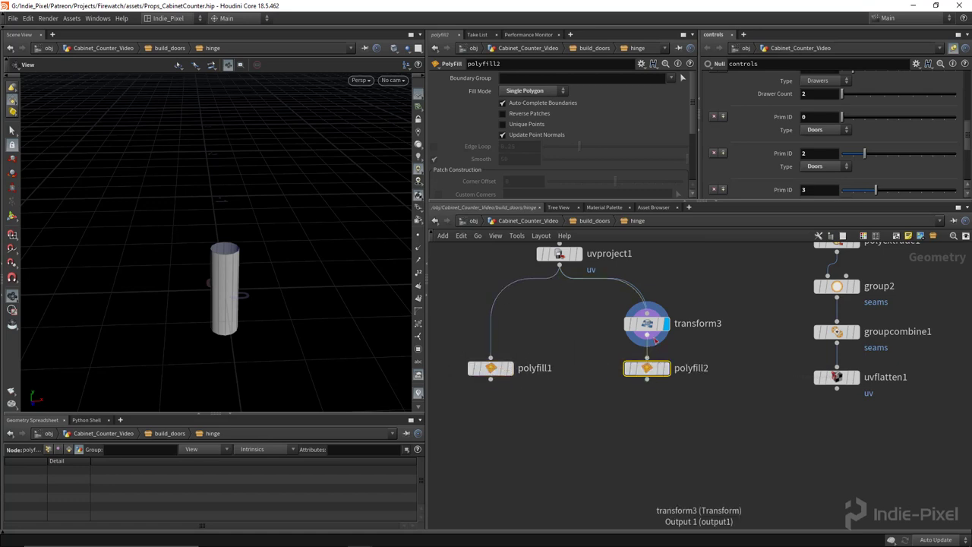
pyautogui.click(666, 371)
pyautogui.moveTo(241, 308); pyautogui.dragTo(410, 206)
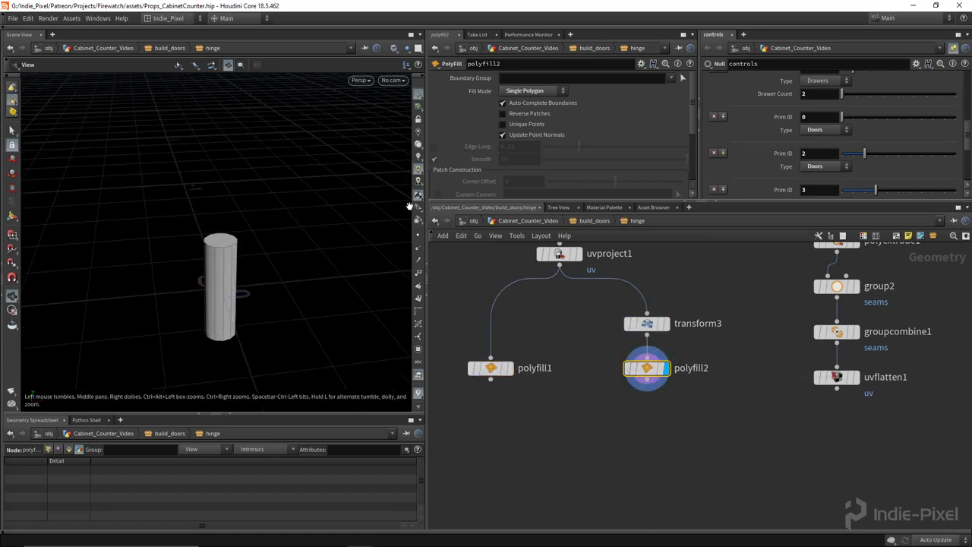
pyautogui.scroll(-5, 576, 119)
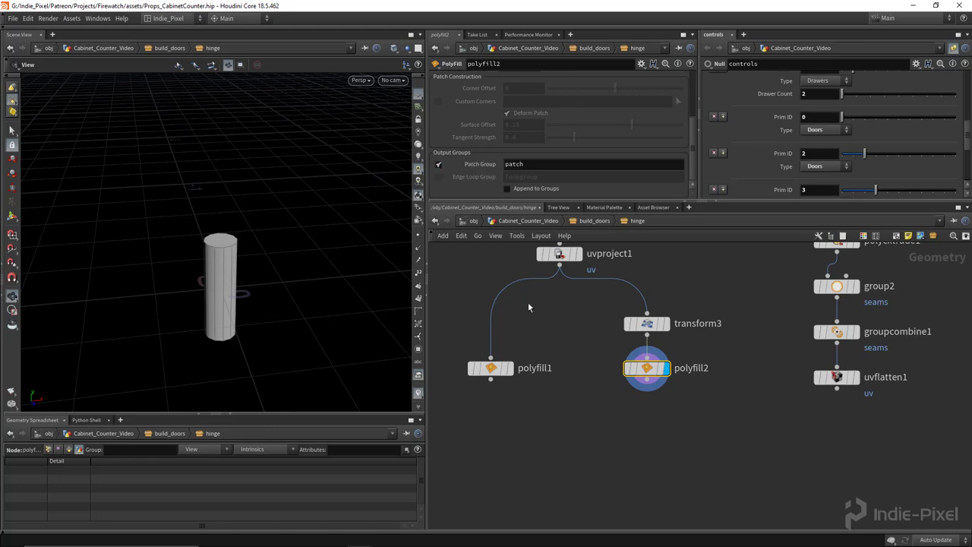
# Display polyfill1 with its uvproject1 connection intact and enable its patch output group.
pyautogui.click(510, 370)
pyautogui.click(491, 359)
pyautogui.click(524, 360)
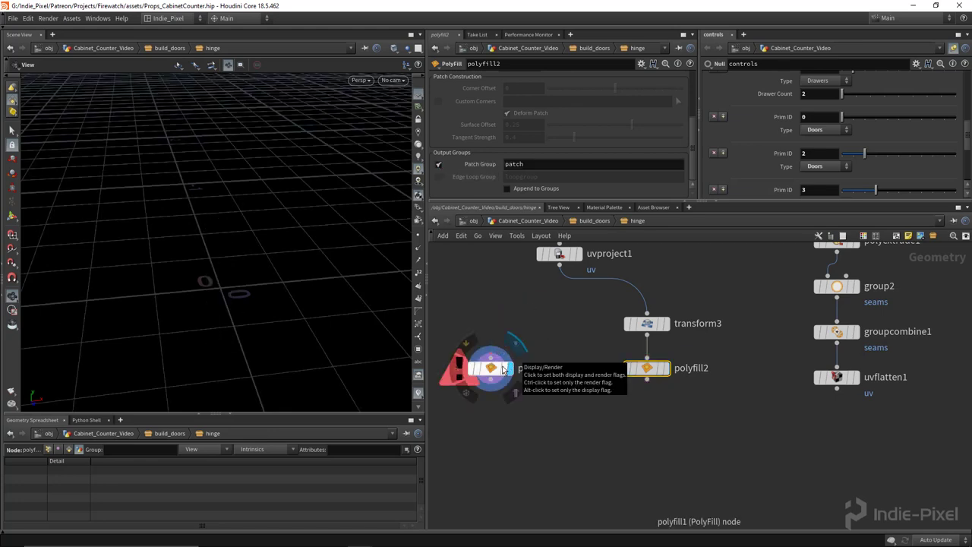
pyautogui.hotkey('ctrl', 'z')
pyautogui.click(496, 368)
pyautogui.click(445, 164)
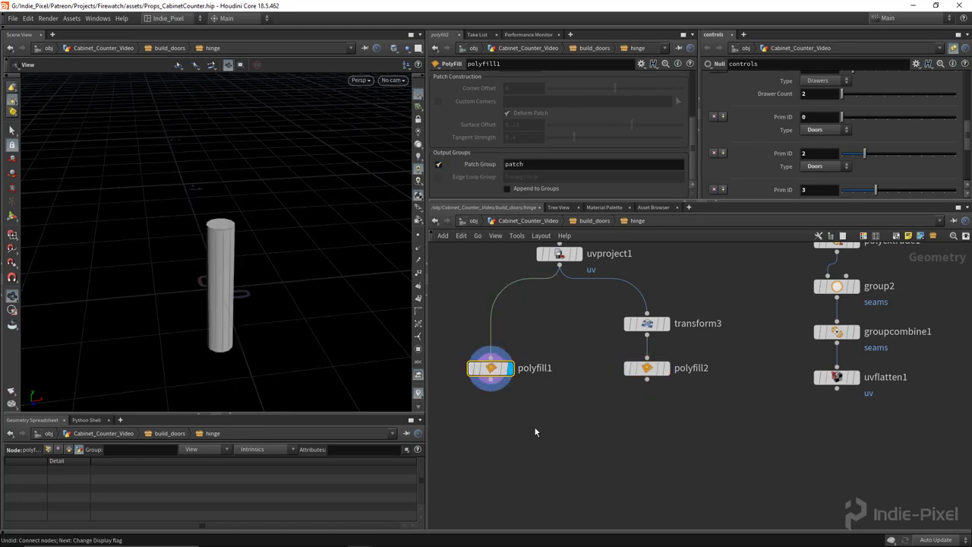
# Merge the outputs of polyfill1 and polyfill2 in a Merge node below them and display it.
pyautogui.moveTo(534, 431); pyautogui.dragTo(561, 379, button='middle')
pyautogui.moveTo(458, 335); pyautogui.dragTo(697, 304)
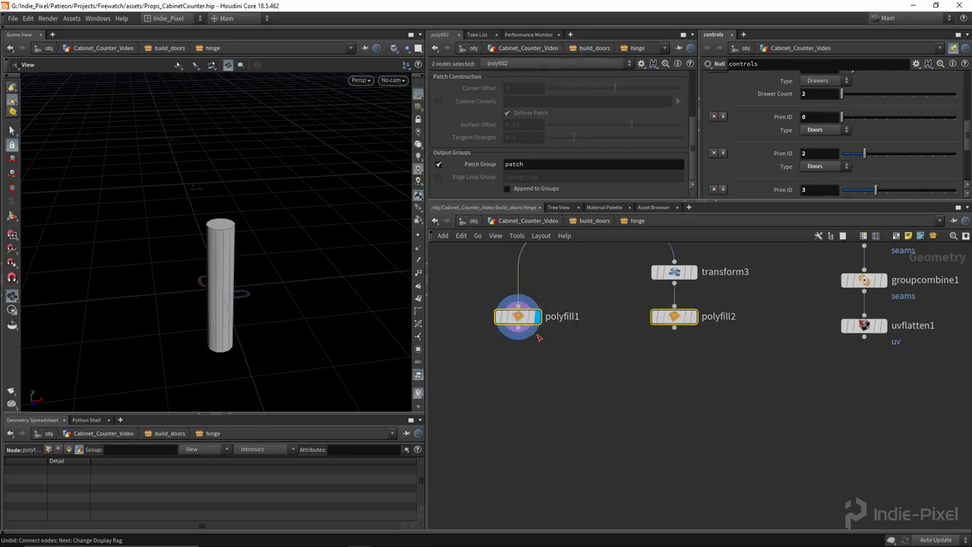
pyautogui.click(580, 378)
# Add a UV Unwrap node below merge1, limit it to the patch group, and check the caps in UV space.
pyautogui.press('Tab')
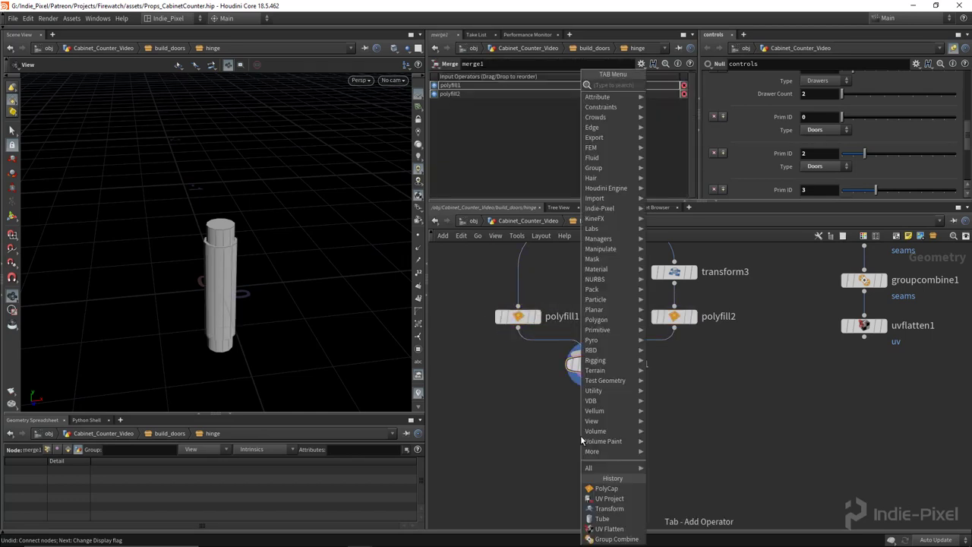
pyautogui.write('uv')
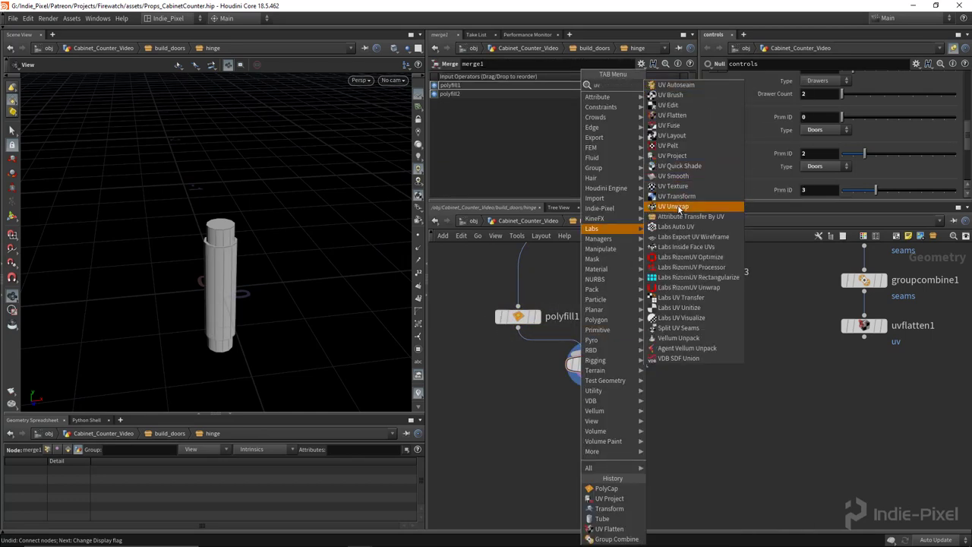
pyautogui.click(678, 208)
pyautogui.click(597, 425)
pyautogui.click(583, 412)
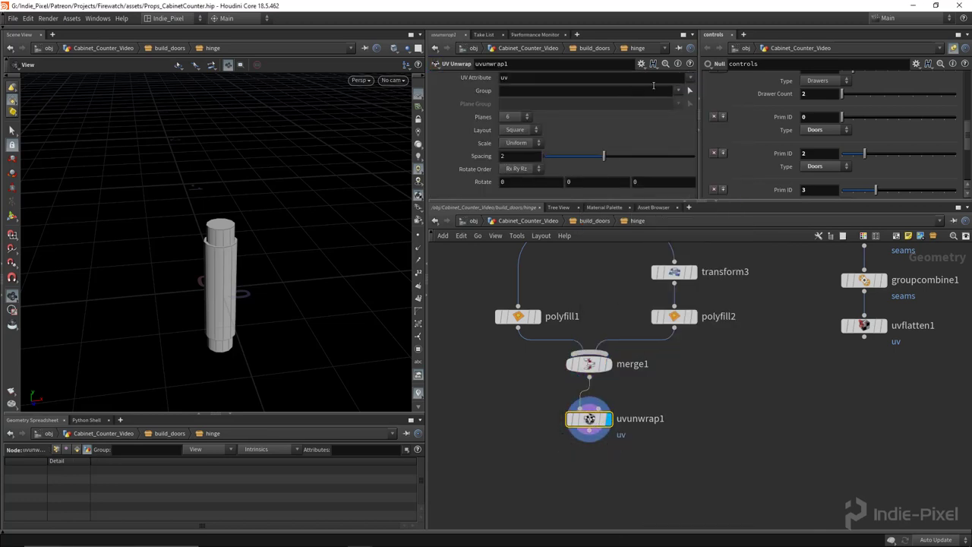
pyautogui.click(684, 102)
pyautogui.hotkey('space', '5')
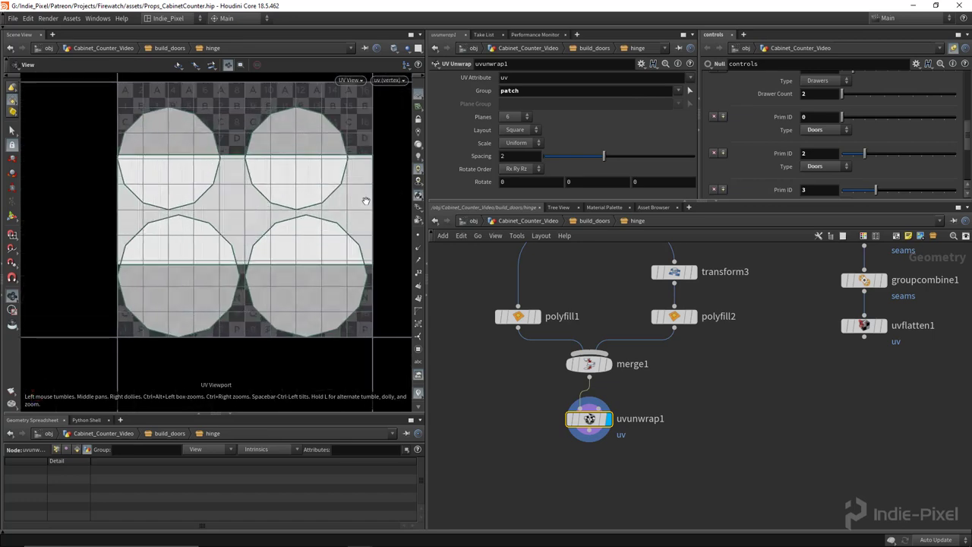
pyautogui.scroll(-5, 281, 217)
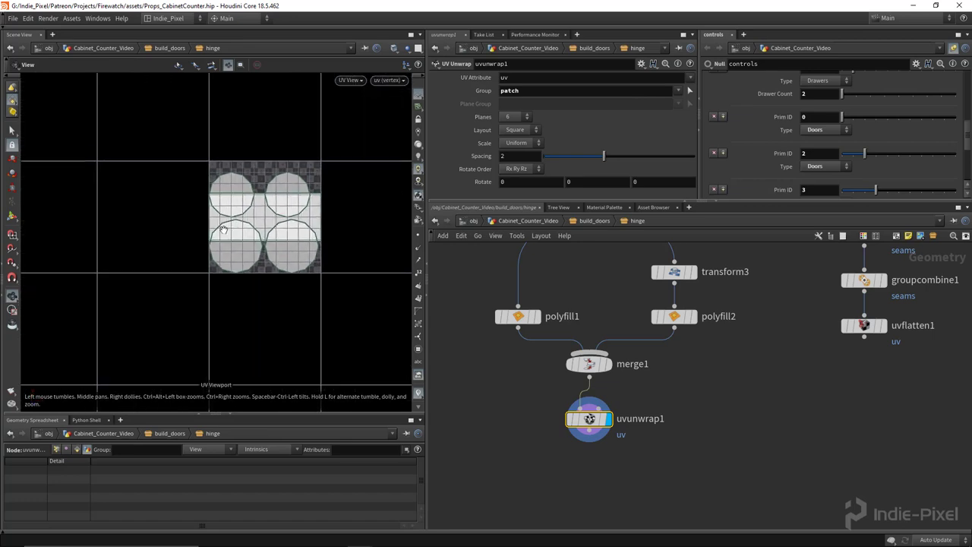
# Examine the merged pin in perspective wireframe for overlapping geometry inside the outer tube.
pyautogui.hotkey('space', '1')
pyautogui.moveTo(243, 278); pyautogui.dragTo(304, 278)
pyautogui.scroll(3, 265, 242)
pyautogui.press('w')
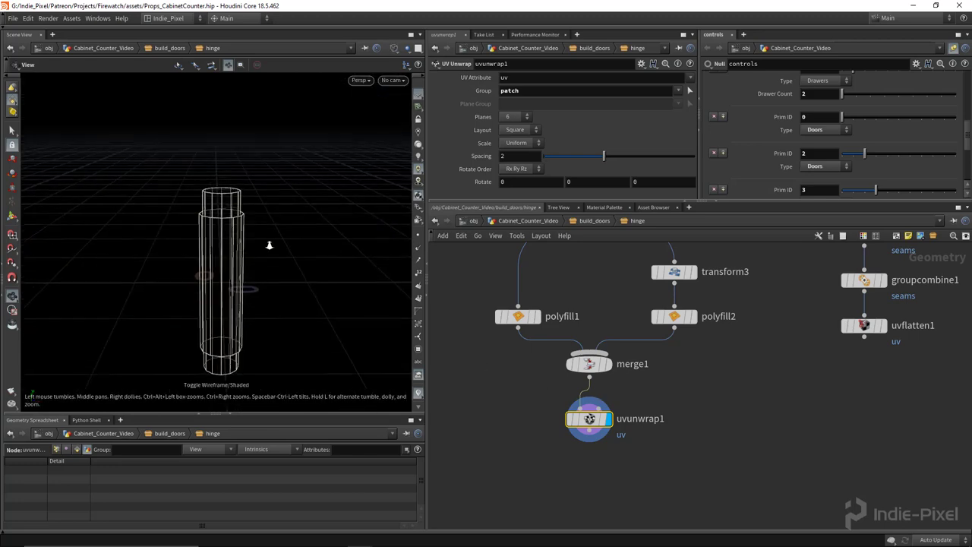
pyautogui.scroll(5, 266, 243)
pyautogui.moveTo(246, 189); pyautogui.dragTo(252, 218)
pyautogui.moveTo(232, 135); pyautogui.dragTo(208, 181, button='right')
pyautogui.moveTo(208, 181); pyautogui.dragTo(214, 170)
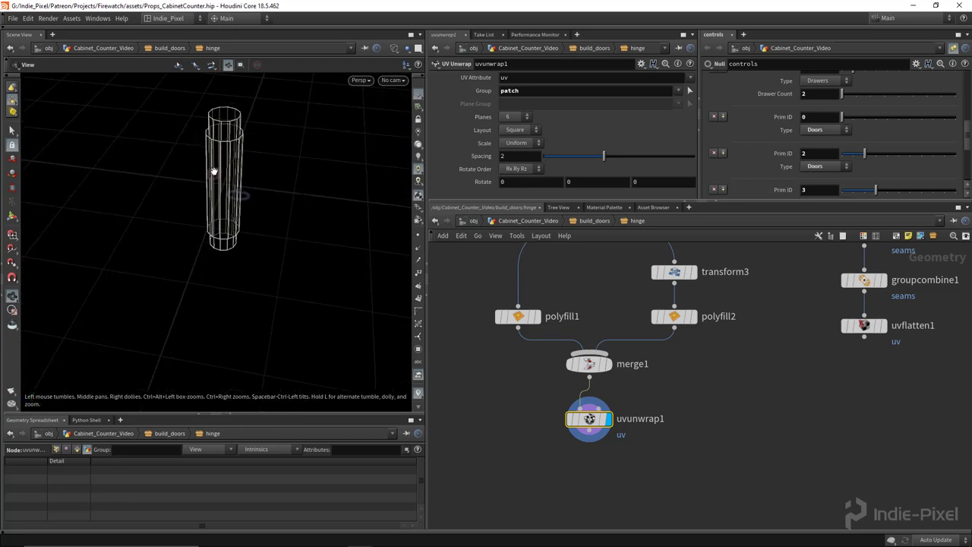
# Add a Boolean node below uvunwrap1, wire uvunwrap1 into its first input and display it.
pyautogui.moveTo(573, 477); pyautogui.dragTo(568, 408, button='middle')
pyautogui.press('Tab')
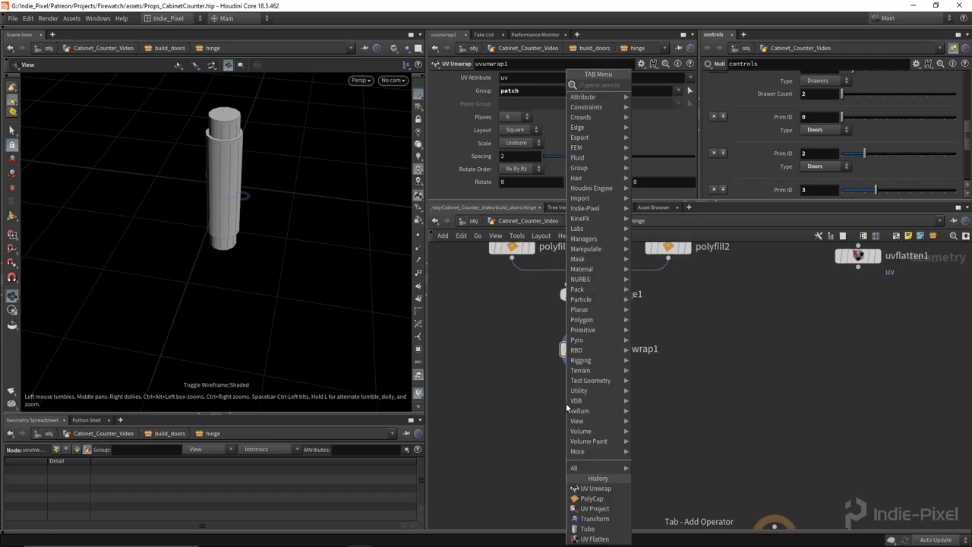
pyautogui.write('blast')
pyautogui.press('Return')
pyautogui.click(580, 414)
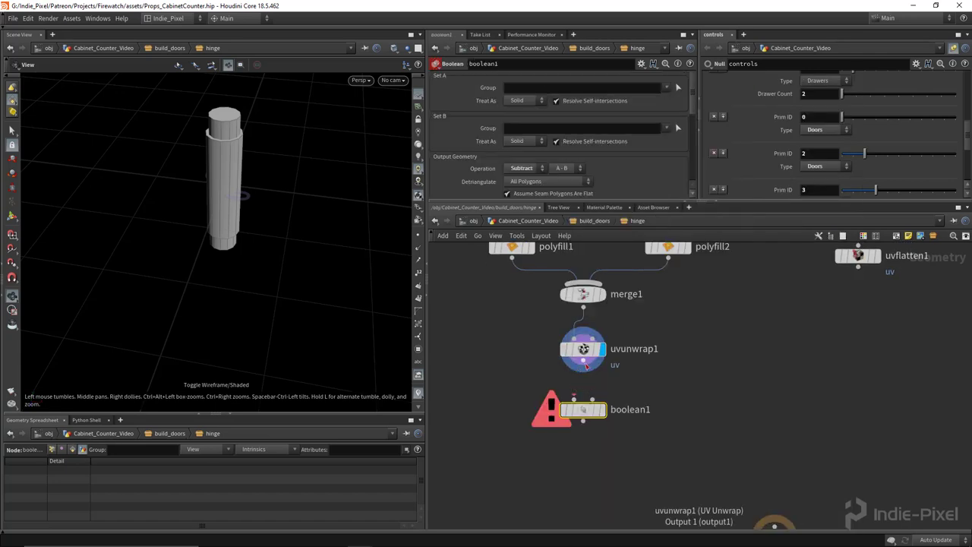
pyautogui.click(582, 370)
pyautogui.click(572, 400)
pyautogui.click(604, 410)
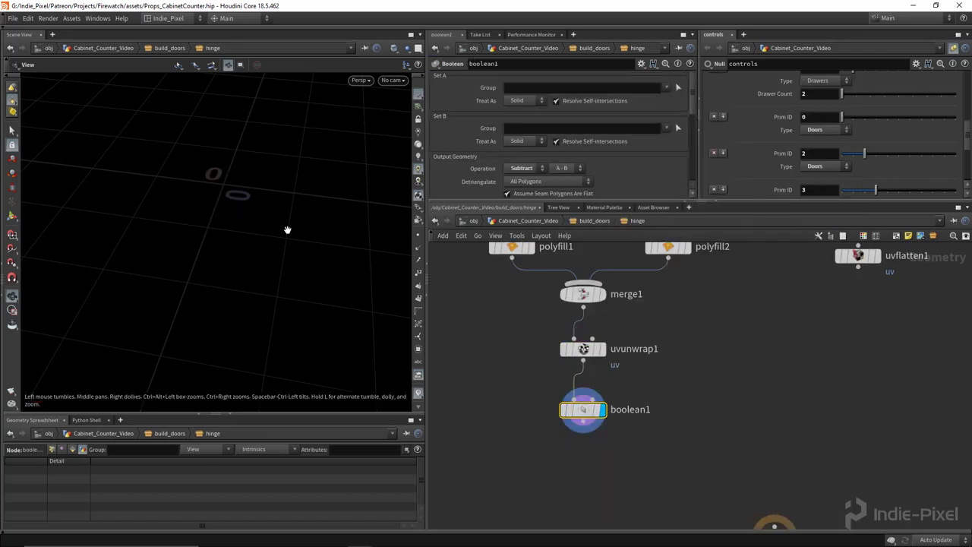
# Set boolean1's operation to Union and inspect the combined pin in wireframe.
pyautogui.click(522, 168)
pyautogui.click(521, 173)
pyautogui.press('w')
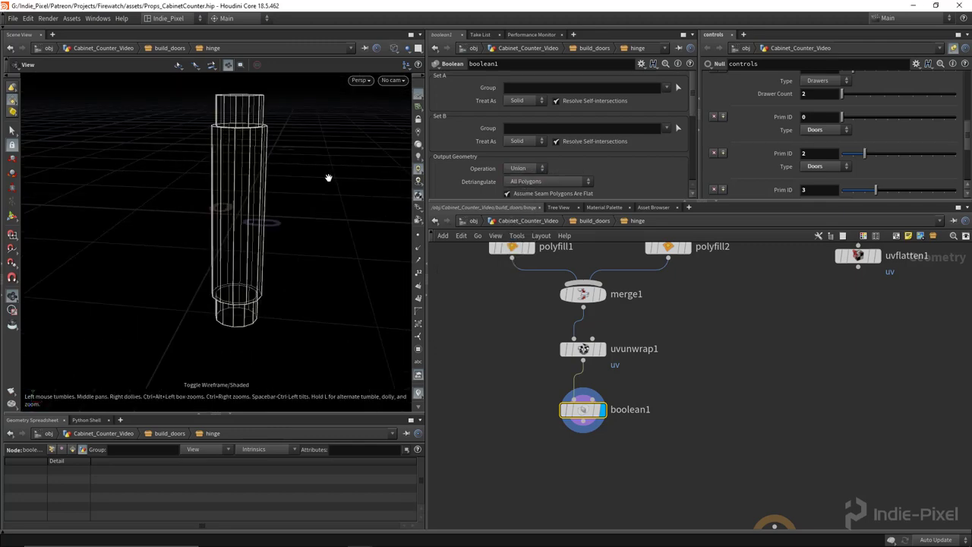
# Inspect the combined pin in shaded view and UV space, then return to the perspective view.
pyautogui.moveTo(329, 177)
pyautogui.mouseDown()
pyautogui.moveTo(252, 124)
pyautogui.moveTo(375, 119)
pyautogui.moveTo(397, 91)
pyautogui.moveTo(382, 96)
pyautogui.moveTo(341, 185)
pyautogui.moveTo(317, 202)
pyautogui.moveTo(274, 162)
pyautogui.moveTo(187, 141)
pyautogui.moveTo(207, 95)
pyautogui.moveTo(332, 113)
pyautogui.moveTo(311, 167)
pyautogui.mouseUp()
pyautogui.press('w')
pyautogui.moveTo(289, 224); pyautogui.dragTo(267, 226)
pyautogui.hotkey('space', '5')
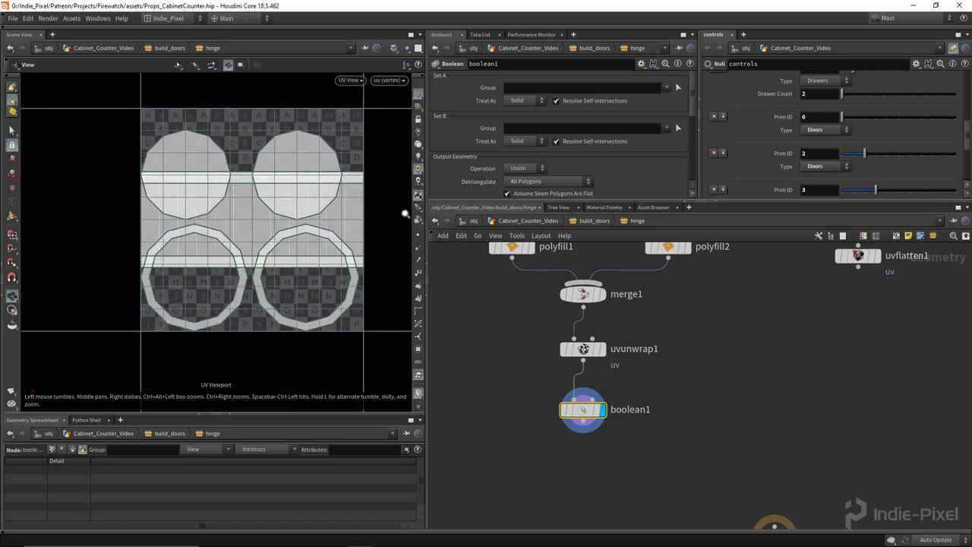
pyautogui.hotkey('space', '1')
# Add a PolyBevel node below boolean1, wire boolean1 into its first input and display it.
pyautogui.moveTo(559, 491); pyautogui.dragTo(575, 397, button='middle')
pyautogui.press('Tab')
pyautogui.write('pol')
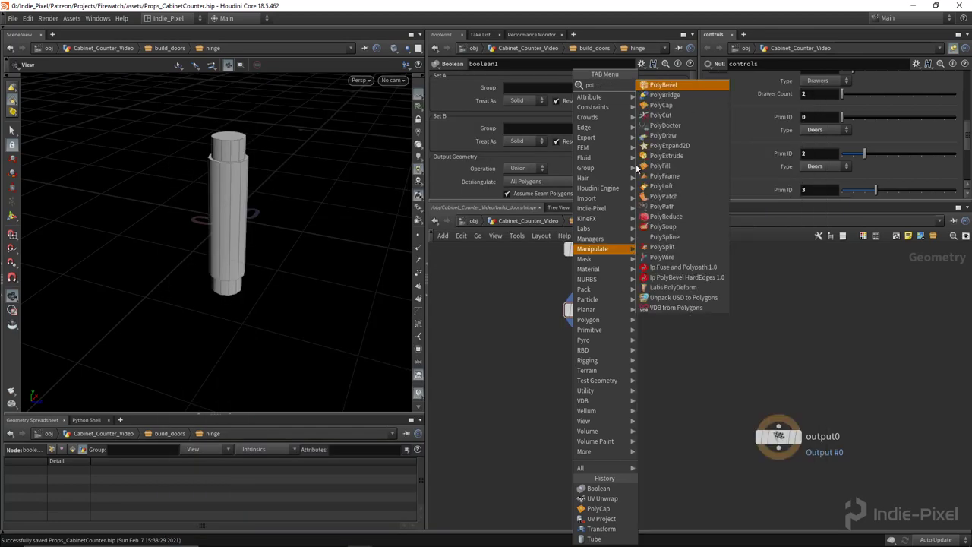
pyautogui.click(673, 85)
pyautogui.click(590, 370)
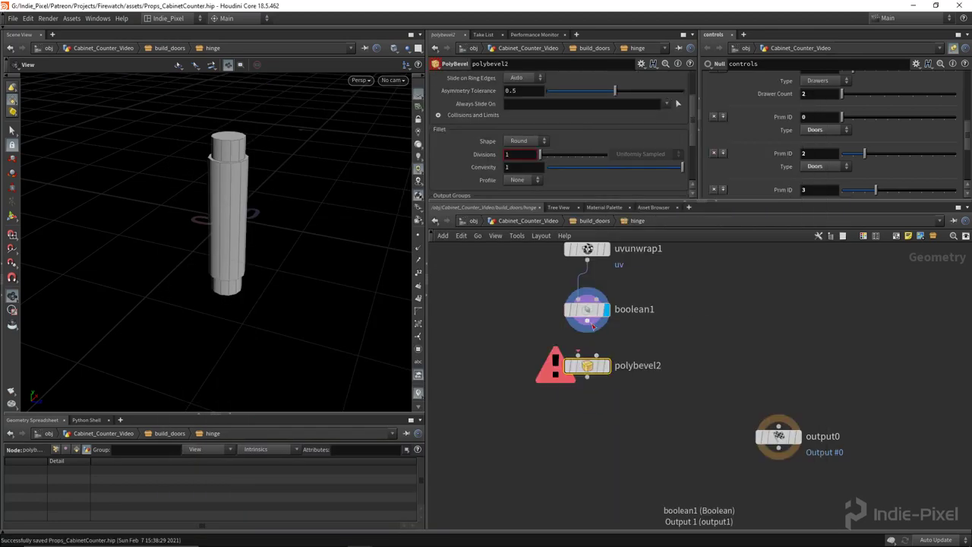
pyautogui.click(606, 365)
# Set polybevel2's distance to 0.002 and ignore flat edges up to a maximum normal angle of 25.7.
pyautogui.scroll(3, 554, 112)
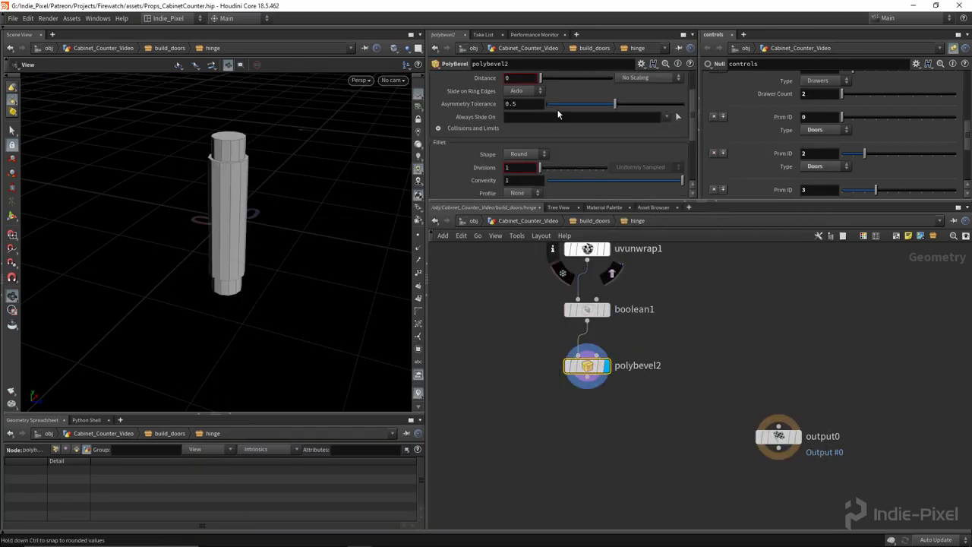
pyautogui.moveTo(540, 126); pyautogui.dragTo(543, 128)
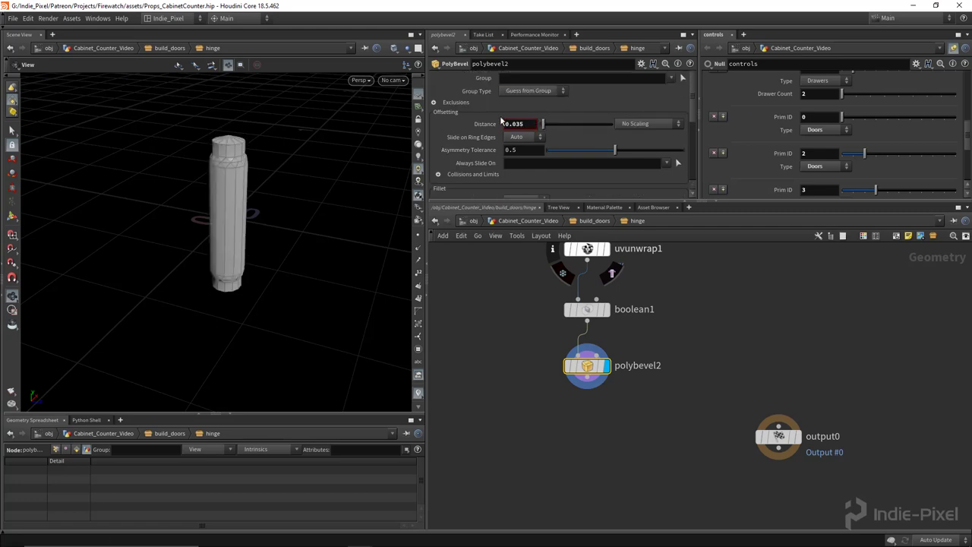
pyautogui.click(437, 103)
pyautogui.click(519, 116)
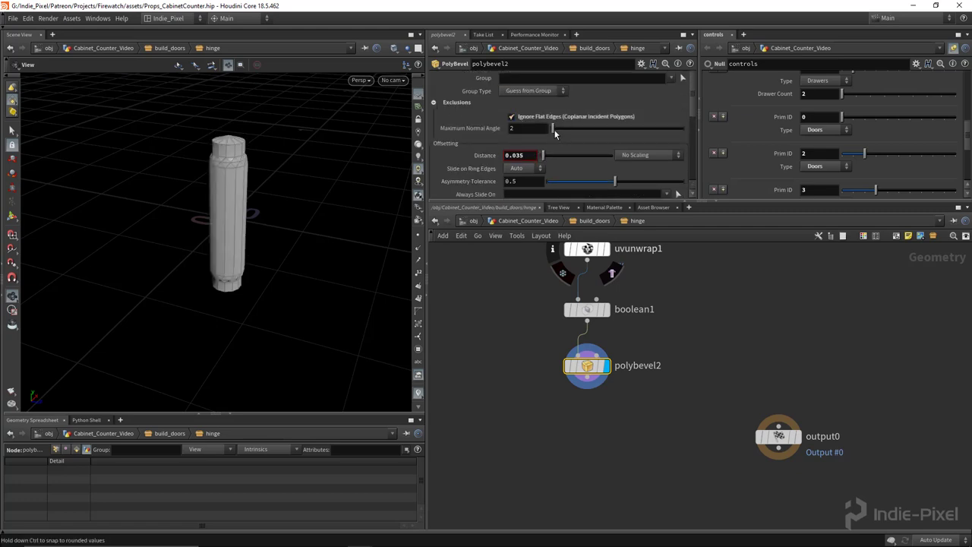
pyautogui.moveTo(565, 132); pyautogui.dragTo(570, 130)
pyautogui.moveTo(523, 158); pyautogui.dragTo(542, 197, button='middle')
pyautogui.moveTo(233, 152); pyautogui.dragTo(525, 160, button='right')
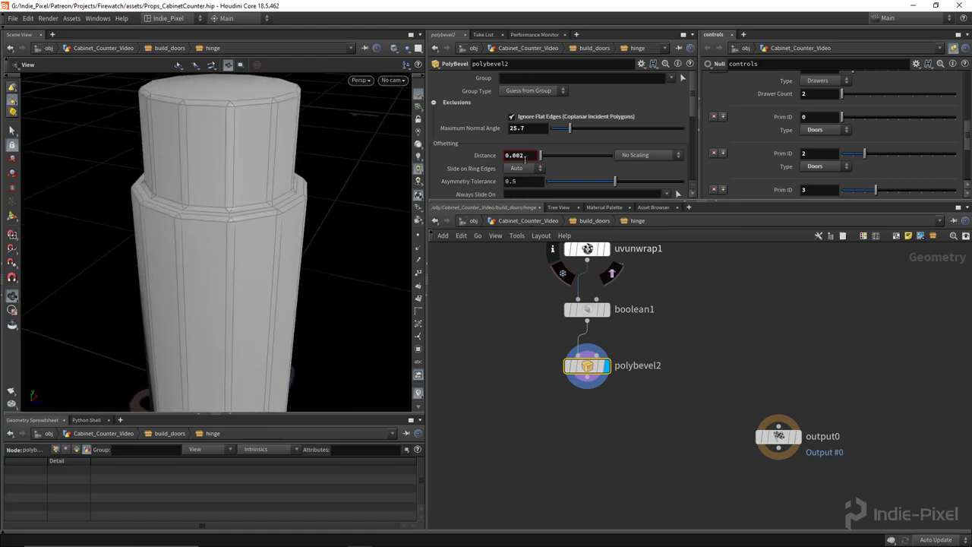
# Raise polybevel2's maximum normal angle to 39.6, reduce its distance to 0.001 and check the pin's bevels.
pyautogui.moveTo(571, 122); pyautogui.dragTo(579, 129)
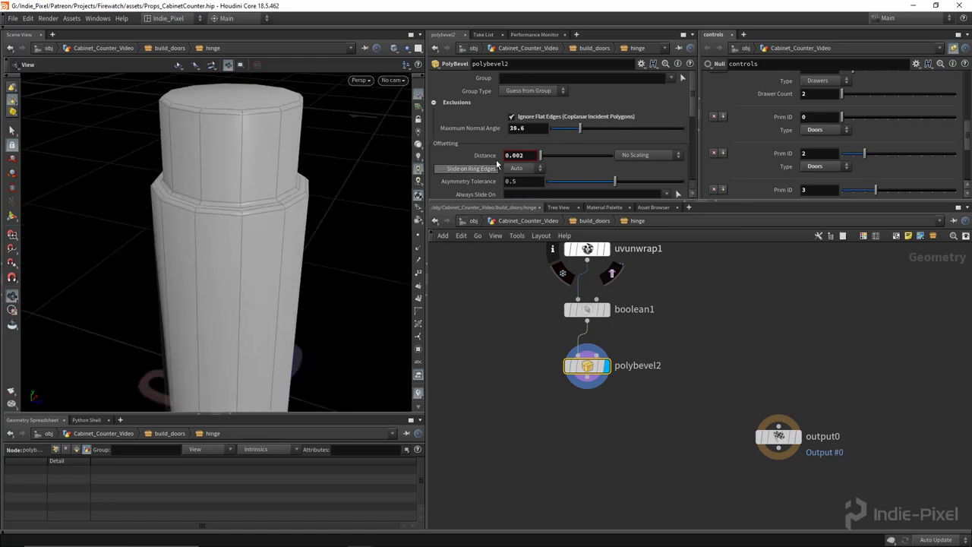
pyautogui.moveTo(514, 155); pyautogui.dragTo(517, 166, button='middle')
pyautogui.moveTo(505, 201); pyautogui.dragTo(503, 202, button='middle')
pyautogui.scroll(-4, 211, 191)
pyautogui.moveTo(211, 191); pyautogui.dragTo(262, 228)
pyautogui.scroll(-2, 733, 395)
# Move output0 further down the network and template uvflatten1 to compare the hinge plates with the pin.
pyautogui.scroll(-2, 678, 388)
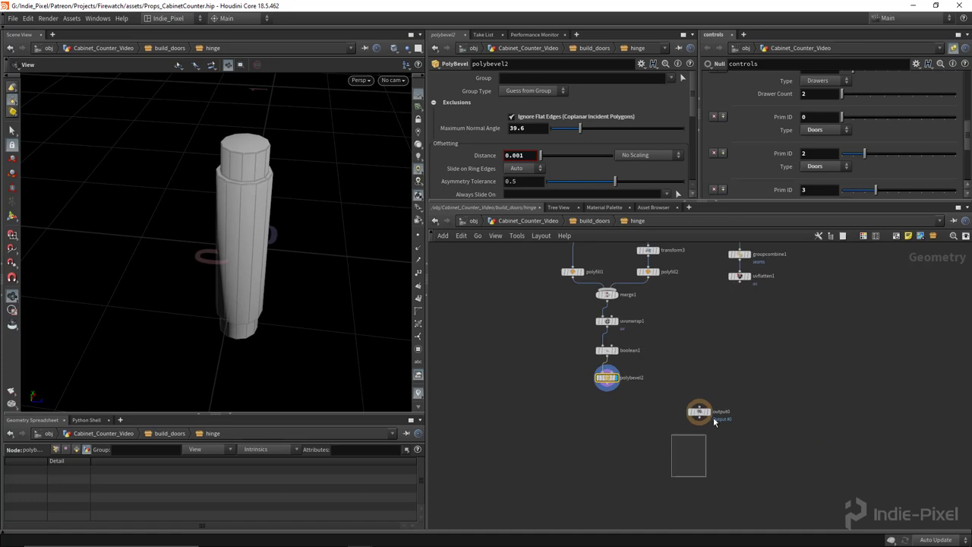
pyautogui.click(699, 412)
pyautogui.moveTo(699, 413); pyautogui.dragTo(692, 493)
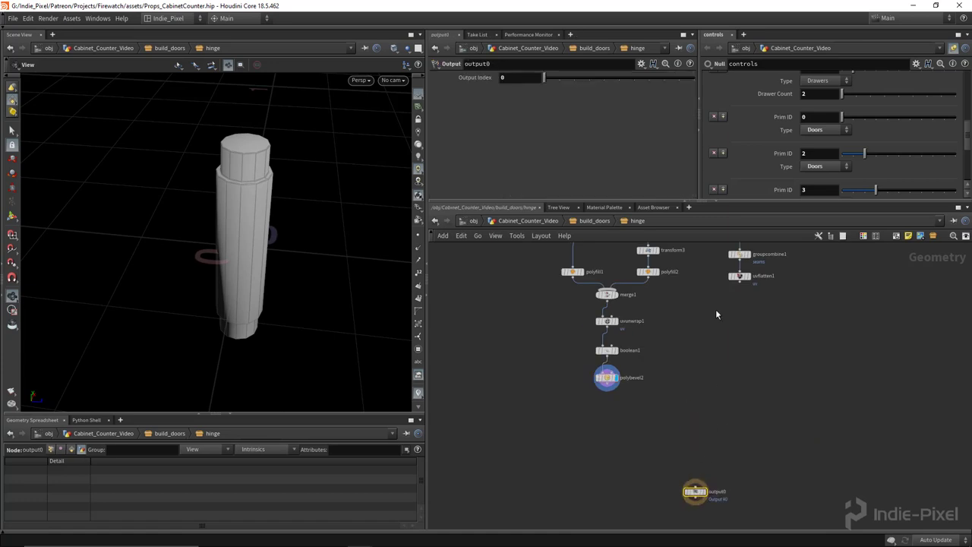
pyautogui.scroll(4, 738, 300)
pyautogui.click(748, 275)
pyautogui.moveTo(346, 246); pyautogui.dragTo(268, 203)
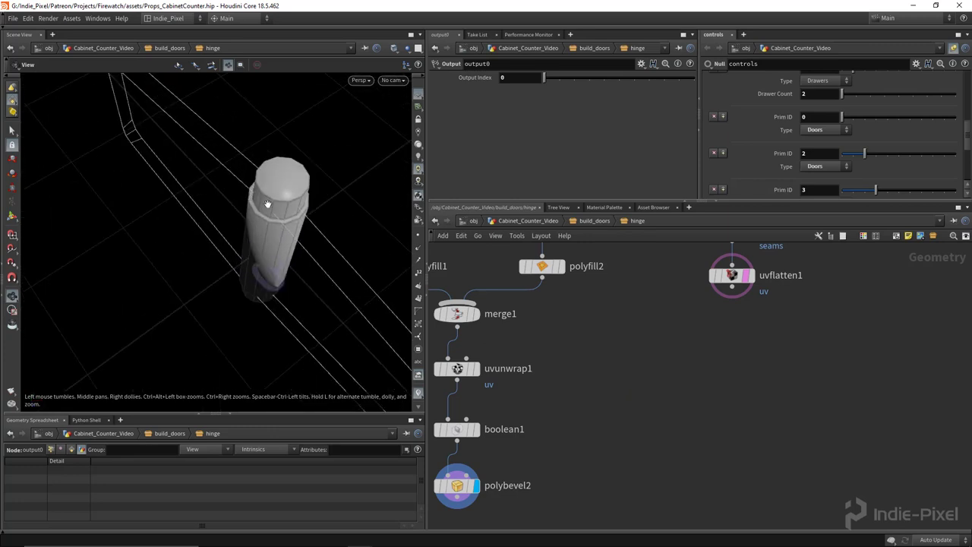
pyautogui.scroll(-2, 284, 217)
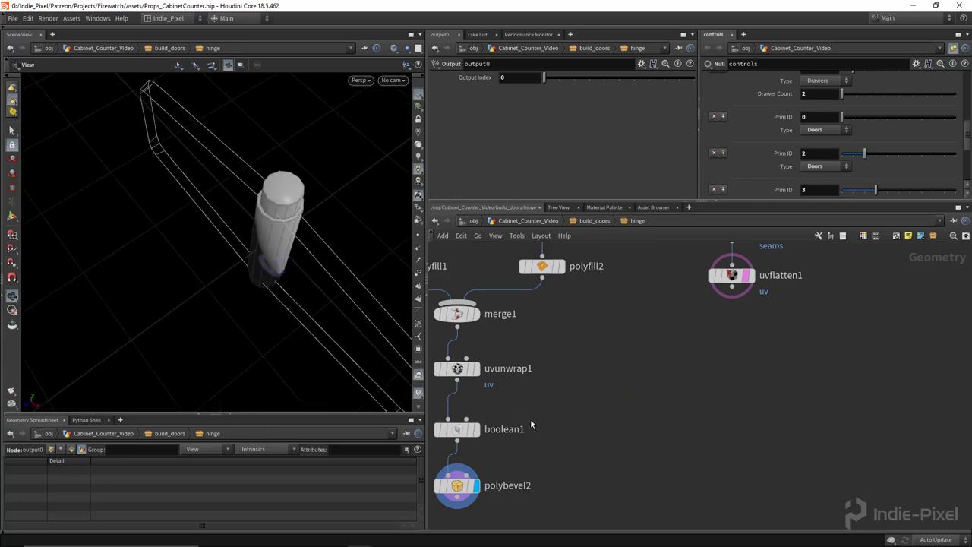
# Add a displayed Match Size node fed by polybevel2 and set its Justify Z to Min.
pyautogui.moveTo(529, 460); pyautogui.dragTo(578, 333, button='middle')
pyautogui.press('Tab')
pyautogui.write('mat')
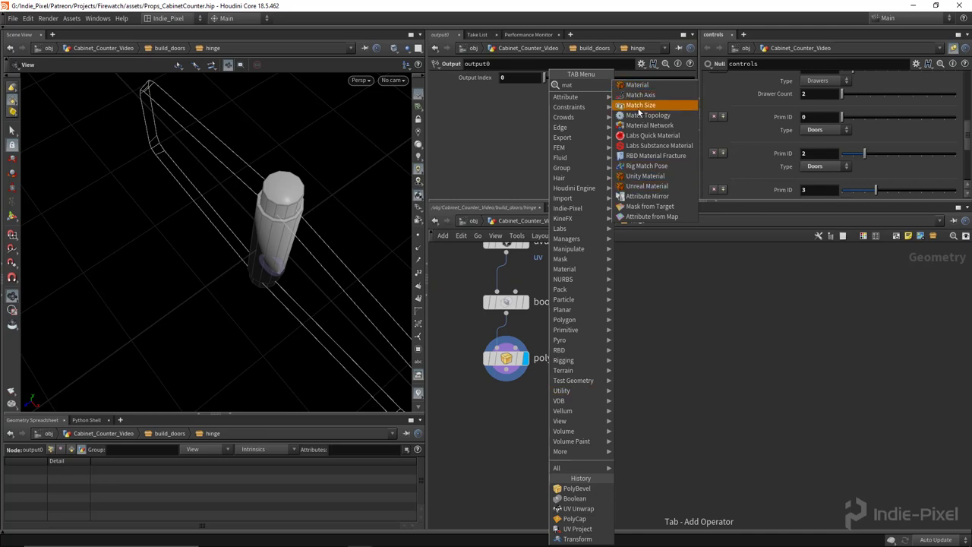
pyautogui.click(641, 104)
pyautogui.click(501, 427)
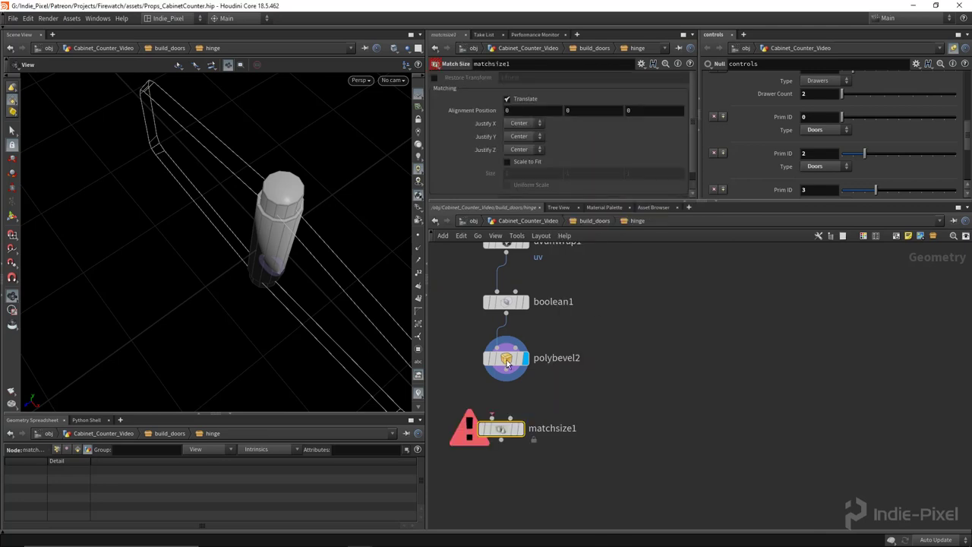
pyautogui.moveTo(506, 385); pyautogui.dragTo(504, 419)
pyautogui.click(525, 417)
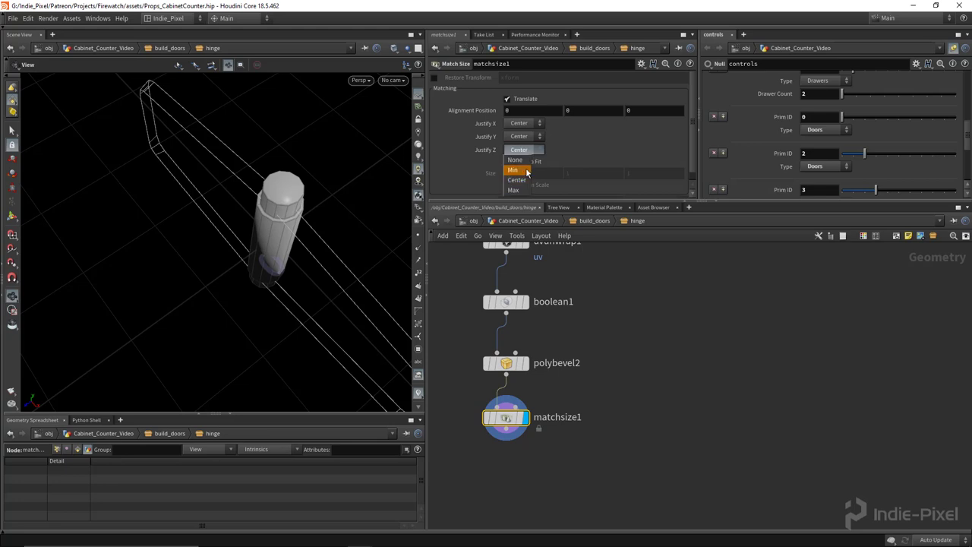
pyautogui.click(514, 170)
pyautogui.moveTo(182, 227); pyautogui.dragTo(445, 315)
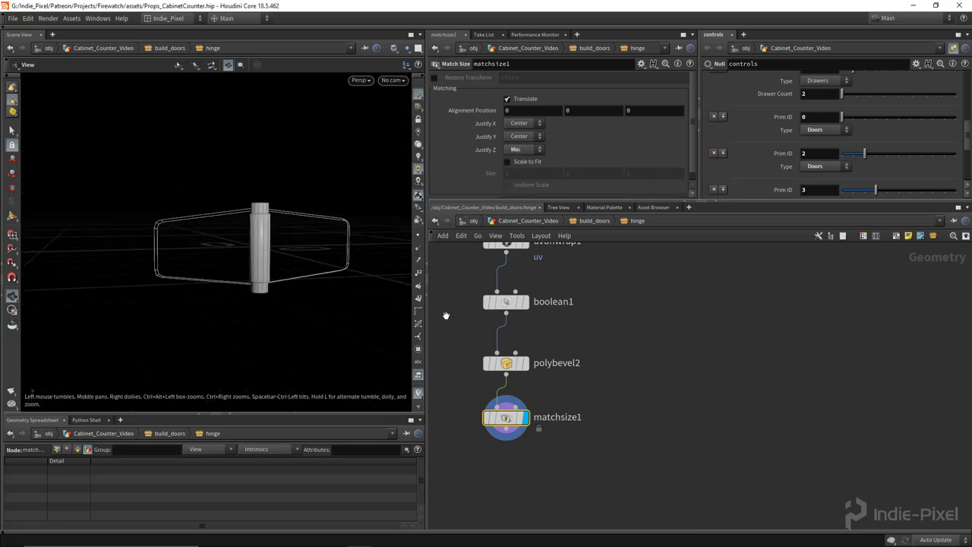
# Add a Merge node and wire matchsize1 and uvflatten1 into it to combine the pin and plates.
pyautogui.scroll(-3, 681, 391)
pyautogui.press('Tab')
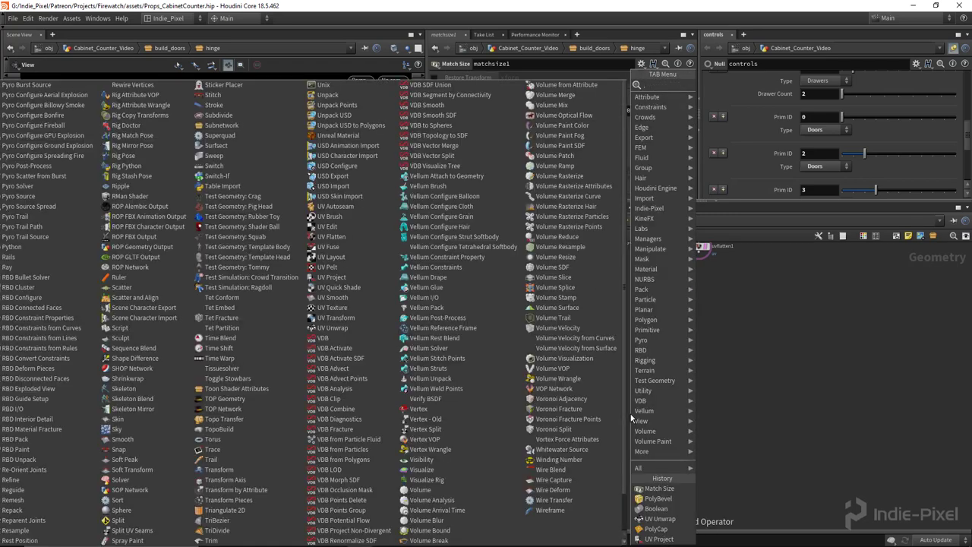
pyautogui.press('Escape')
pyautogui.press('Tab')
pyautogui.write('merg')
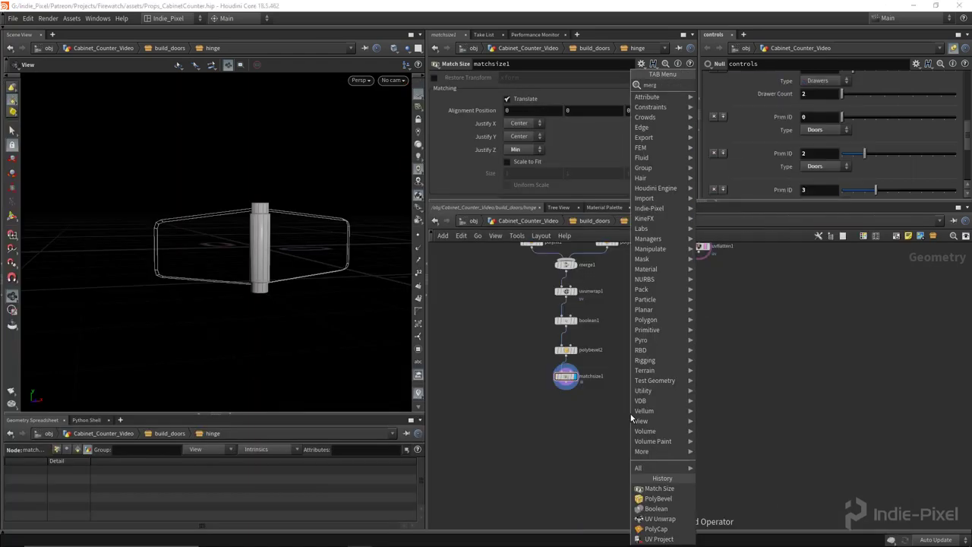
pyautogui.press('Return')
pyautogui.click(630, 417)
pyautogui.click(647, 418)
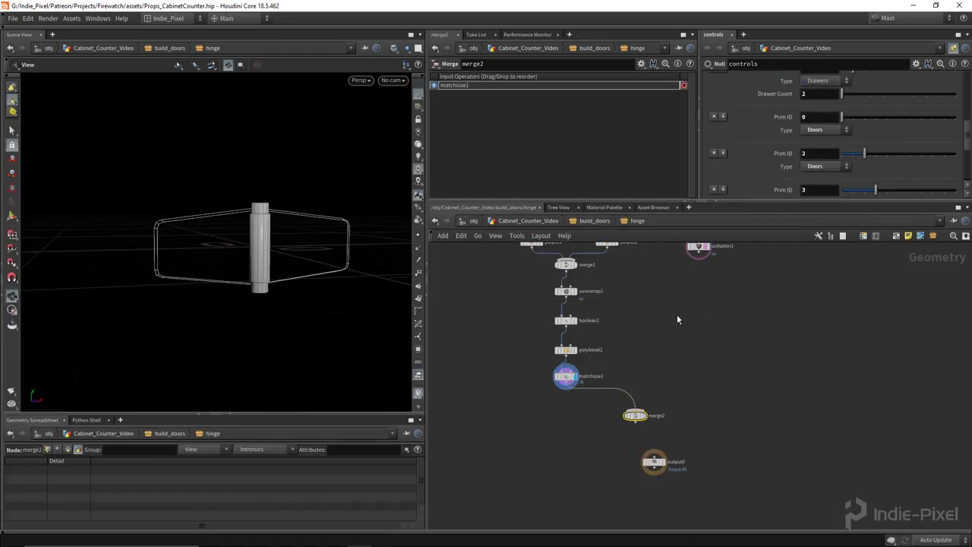
pyautogui.click(642, 411)
# Wire merge2 into output0, display output0 and line it up below the merge.
pyautogui.moveTo(664, 388); pyautogui.dragTo(657, 327, button='middle')
pyautogui.scroll(3, 649, 404)
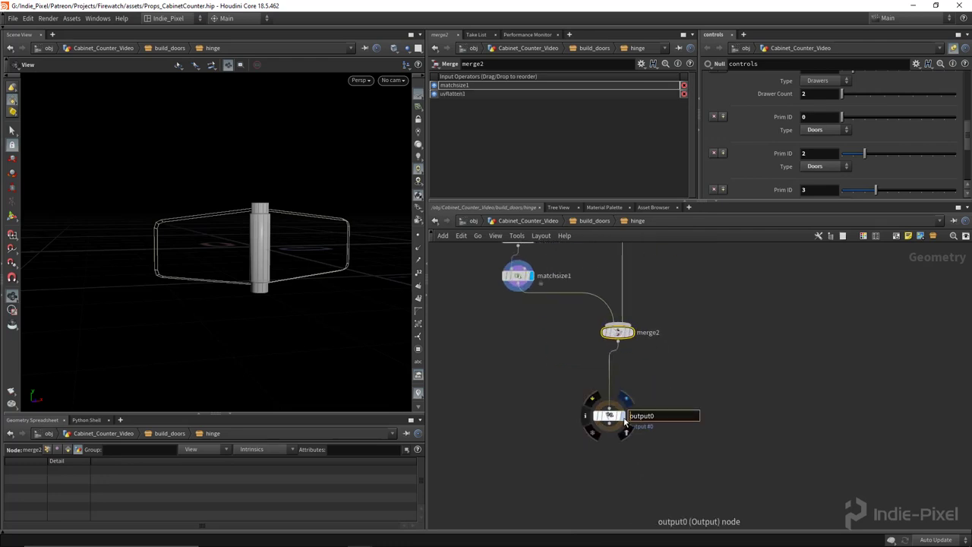
pyautogui.click(623, 417)
pyautogui.moveTo(608, 416); pyautogui.dragTo(617, 406)
pyautogui.moveTo(271, 202); pyautogui.dragTo(228, 275)
# Insert a PolyBevel node on the wire between uvflatten1 and merge2.
pyautogui.moveTo(639, 269); pyautogui.dragTo(605, 406, button='middle')
pyautogui.moveTo(635, 347); pyautogui.dragTo(597, 366, button='middle')
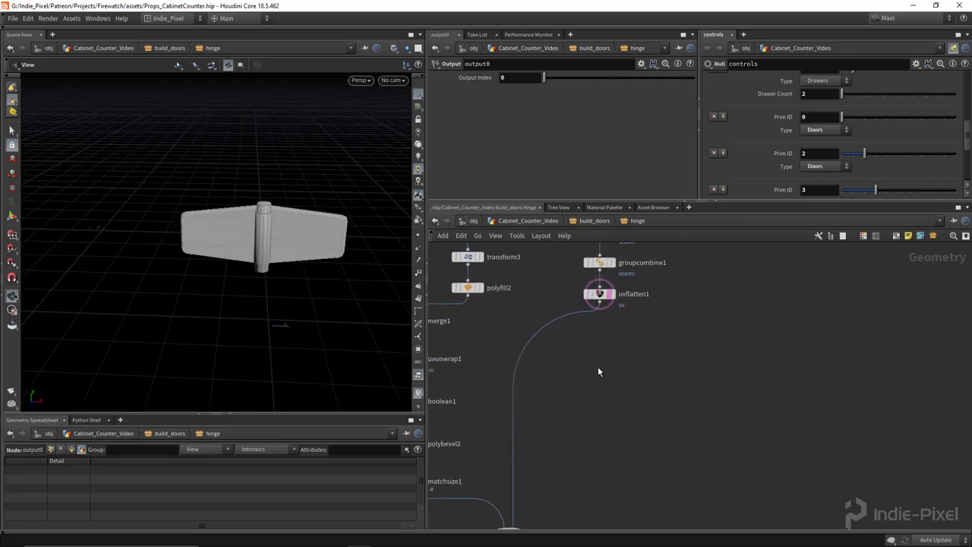
pyautogui.press('Tab')
pyautogui.write('pol')
pyautogui.click(687, 85)
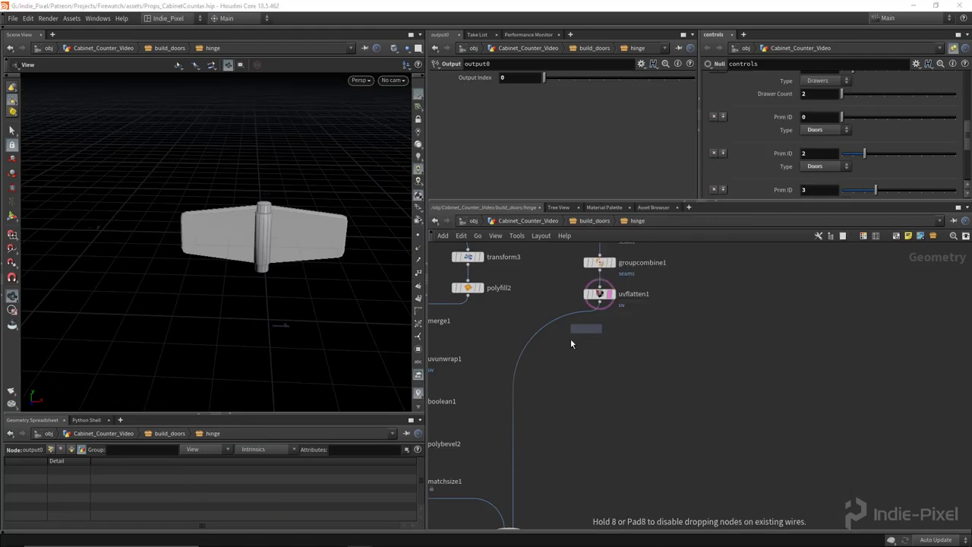
pyautogui.click(531, 337)
pyautogui.moveTo(531, 337); pyautogui.dragTo(610, 471)
# Align polybevel3 below uvflatten1 beside matchsize1, display it and inspect the hinge plate's edges.
pyautogui.moveTo(617, 400); pyautogui.dragTo(685, 338, button='middle')
pyautogui.moveTo(679, 409); pyautogui.dragTo(673, 428)
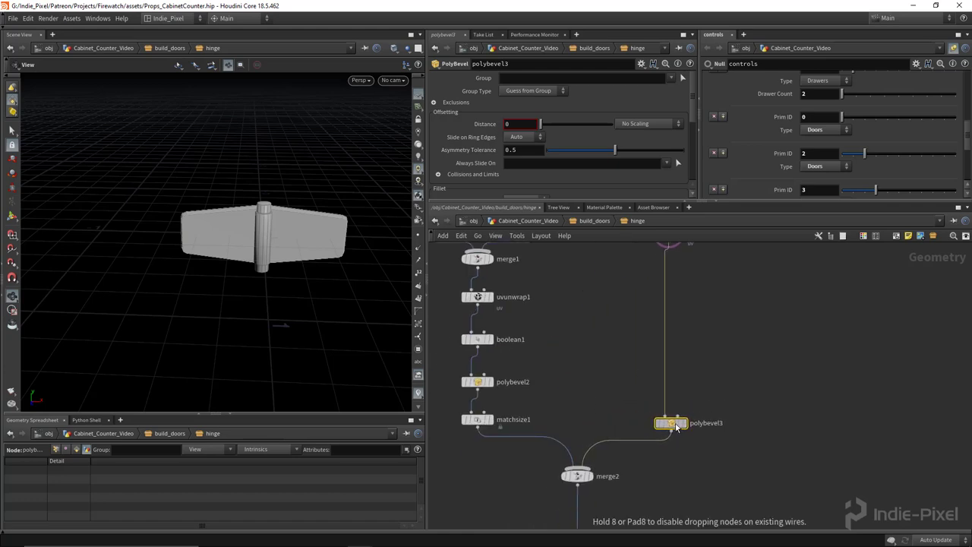
pyautogui.press('h')
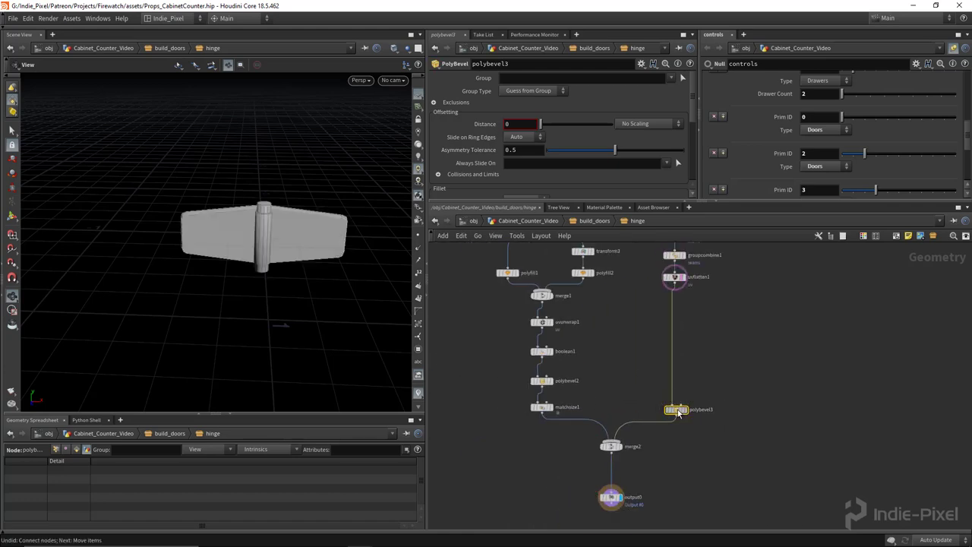
pyautogui.moveTo(681, 408); pyautogui.dragTo(682, 412)
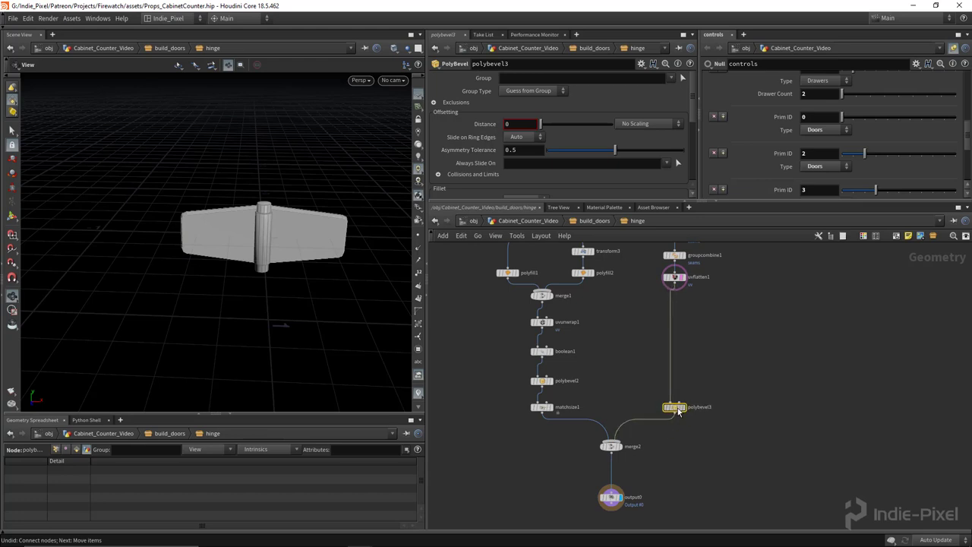
pyautogui.click(684, 409)
pyautogui.moveTo(239, 212); pyautogui.dragTo(370, 226, button='right')
pyautogui.moveTo(370, 227); pyautogui.dragTo(392, 237)
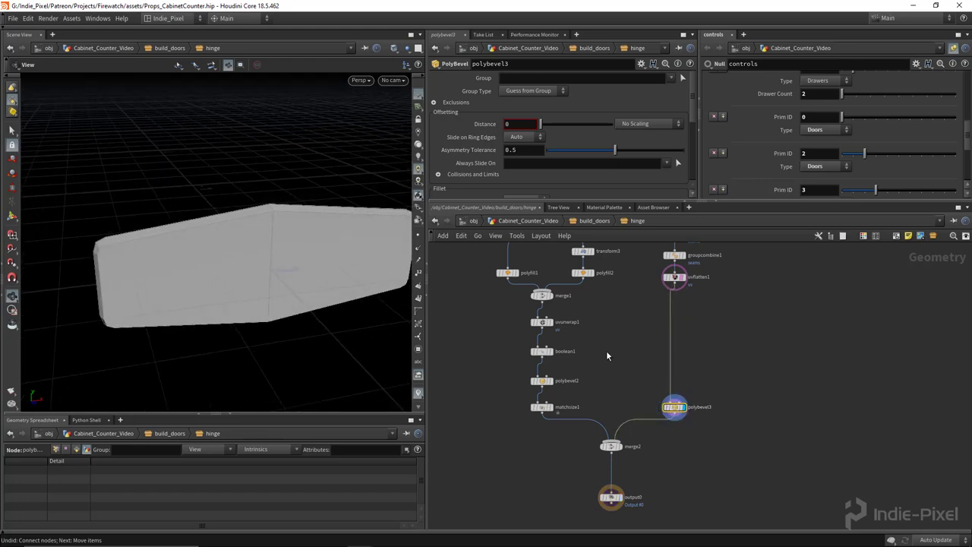
pyautogui.scroll(4, 684, 398)
pyautogui.scroll(1, 683, 396)
pyautogui.moveTo(223, 253); pyautogui.dragTo(347, 222)
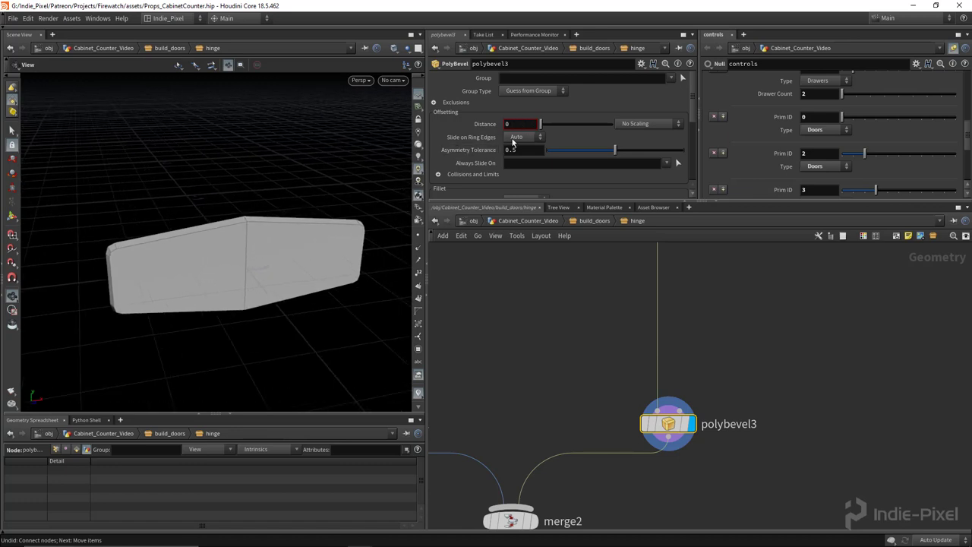
# Give polybevel3 a small bevel distance and raise its maximum normal angle for ignoring flat edges.
pyautogui.moveTo(540, 126); pyautogui.dragTo(533, 126)
pyautogui.moveTo(524, 126); pyautogui.dragTo(521, 174, button='middle')
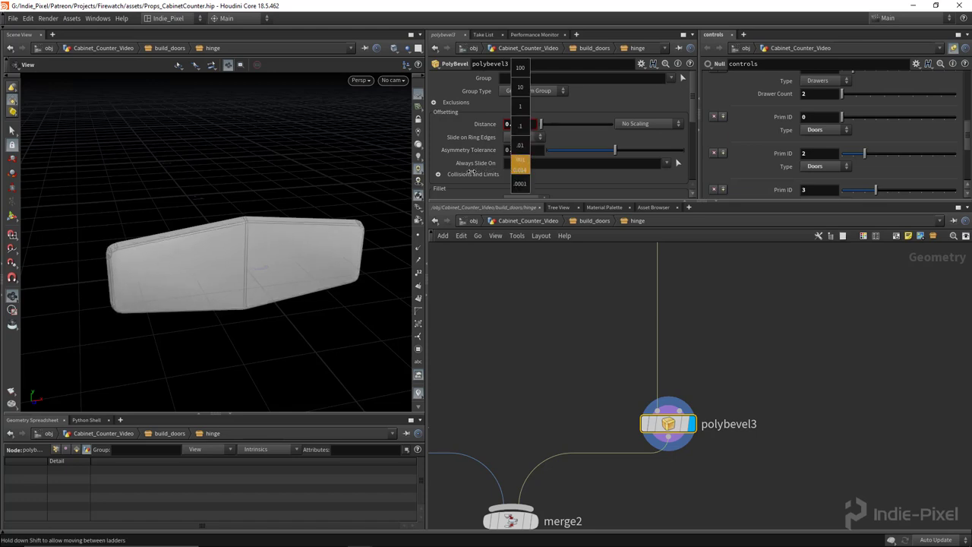
pyautogui.moveTo(470, 173); pyautogui.dragTo(459, 167, button='middle')
pyautogui.click(458, 103)
pyautogui.moveTo(556, 126); pyautogui.dragTo(574, 129)
pyautogui.moveTo(210, 225); pyautogui.dragTo(251, 239)
# Display output0 to show the complete hinge, then go back up to the build_doors network.
pyautogui.scroll(-5, 534, 325)
pyautogui.scroll(4, 529, 414)
pyautogui.click(540, 411)
pyautogui.click(530, 410)
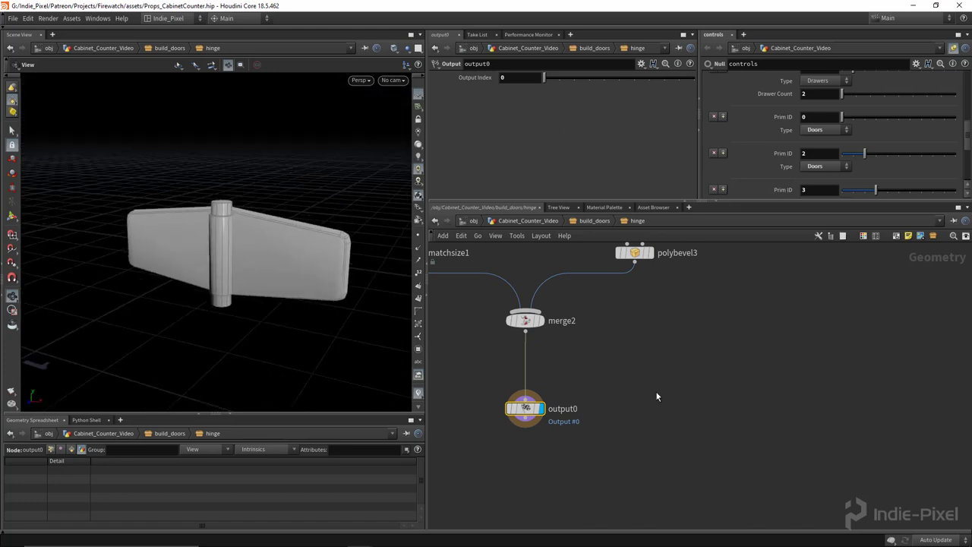
pyautogui.press('u')
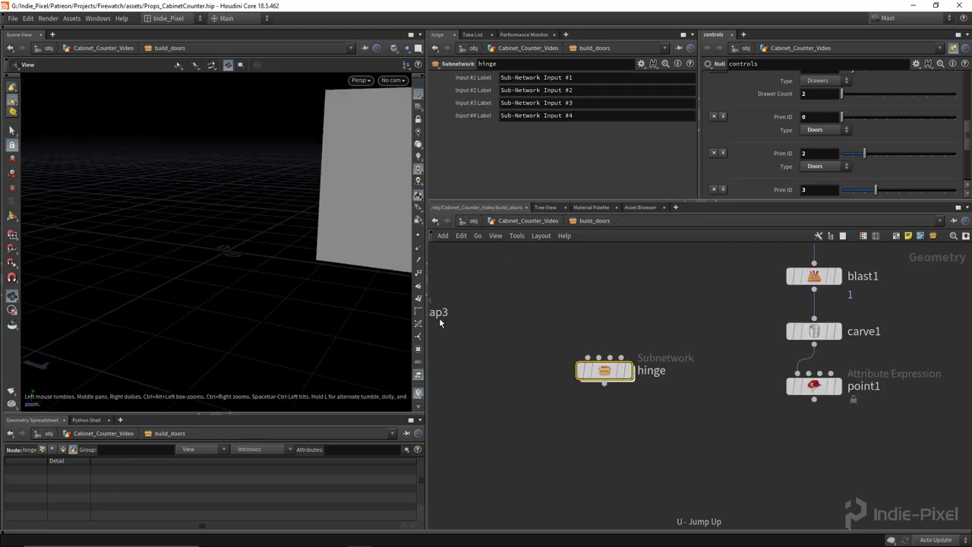
pyautogui.scroll(-3, 176, 204)
pyautogui.moveTo(220, 204); pyautogui.dragTo(309, 224)
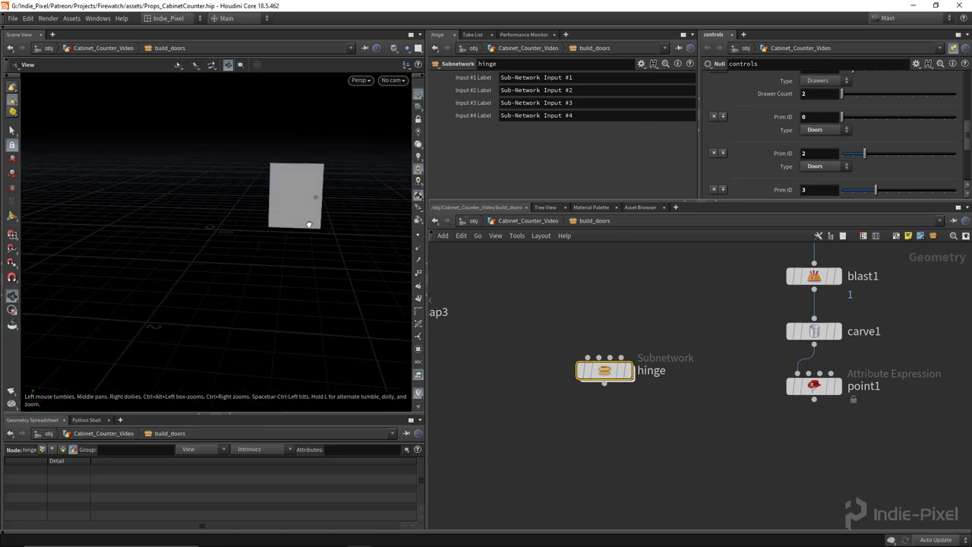
# Add a Copy to Points node, wire hinge as its source and point1 as its target points, and display it.
pyautogui.moveTo(725, 439); pyautogui.dragTo(671, 379, button='middle')
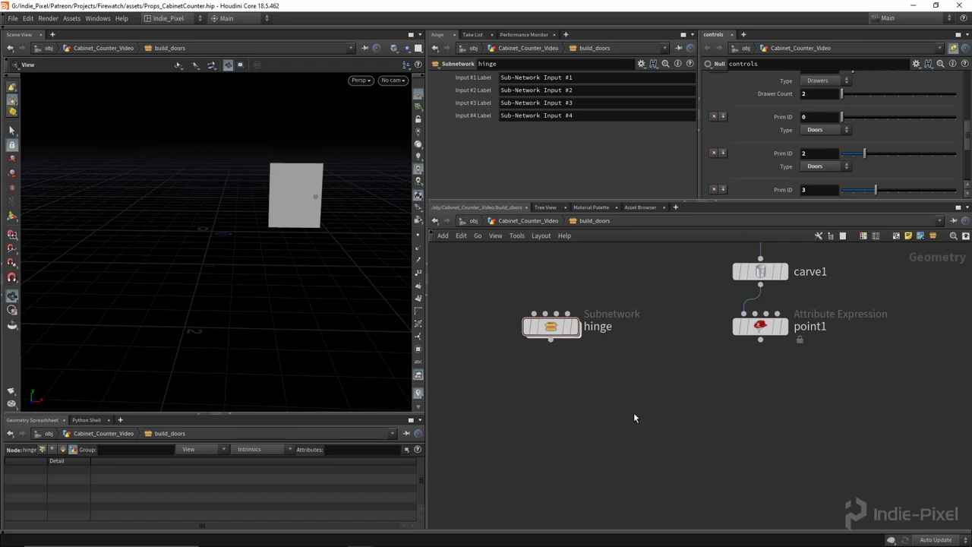
pyautogui.press('Tab')
pyautogui.write('copy')
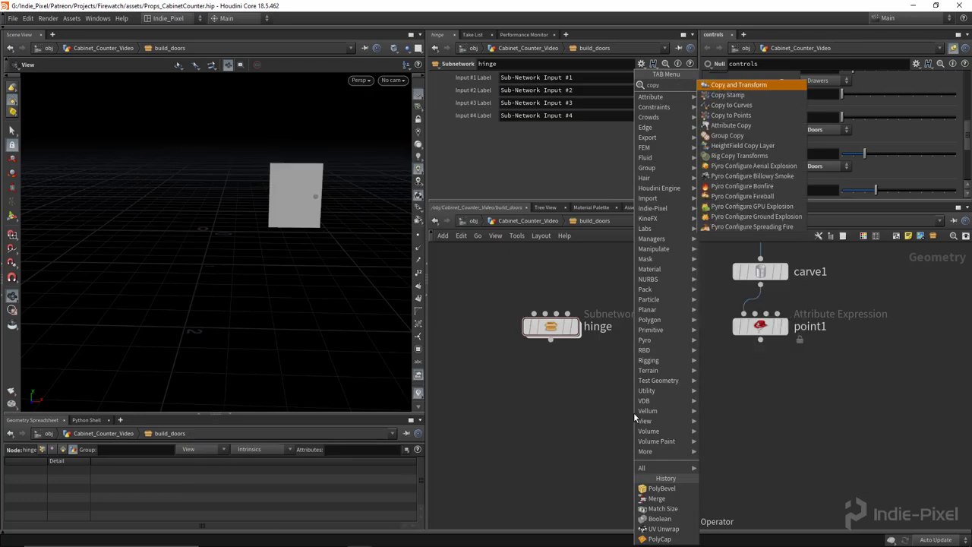
pyautogui.click(730, 115)
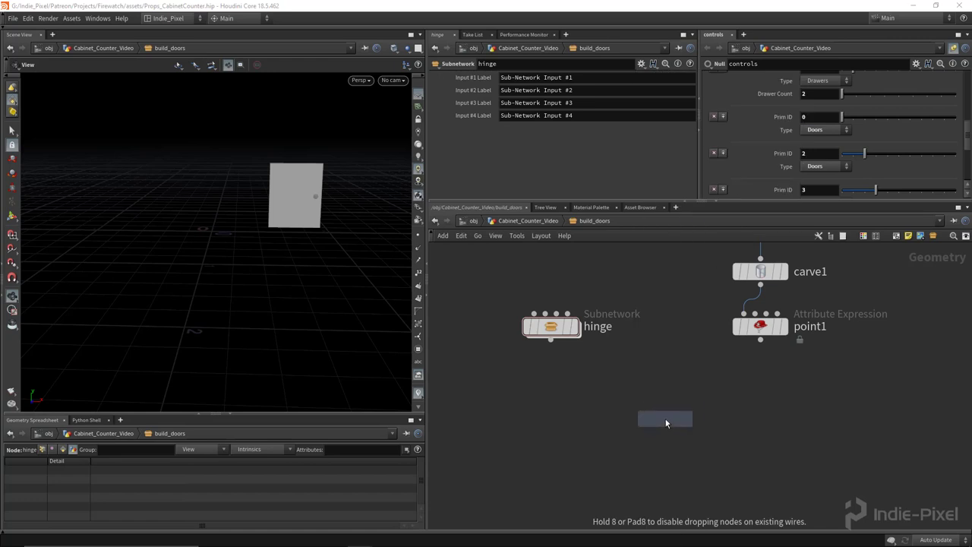
pyautogui.click(666, 418)
pyautogui.moveTo(515, 332); pyautogui.dragTo(787, 348)
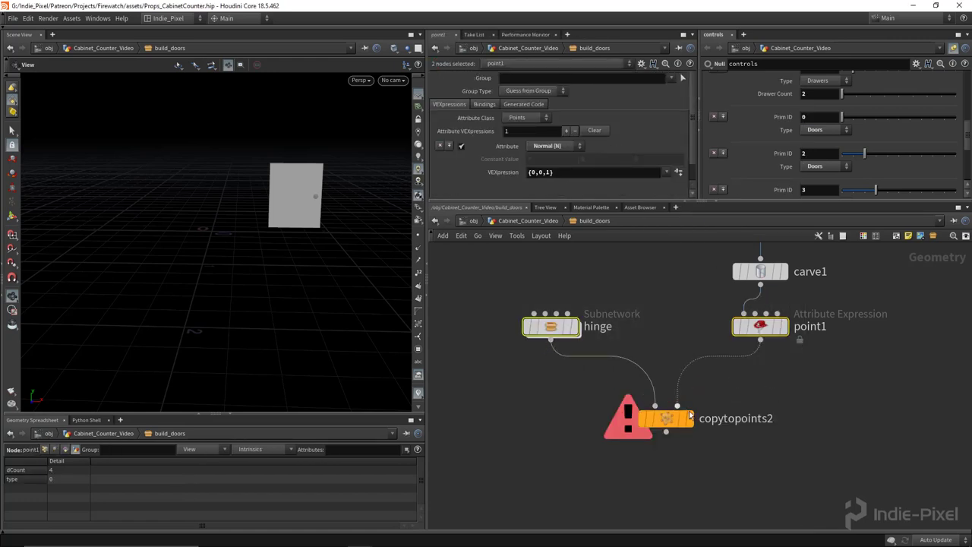
pyautogui.click(688, 417)
pyautogui.scroll(3, 333, 209)
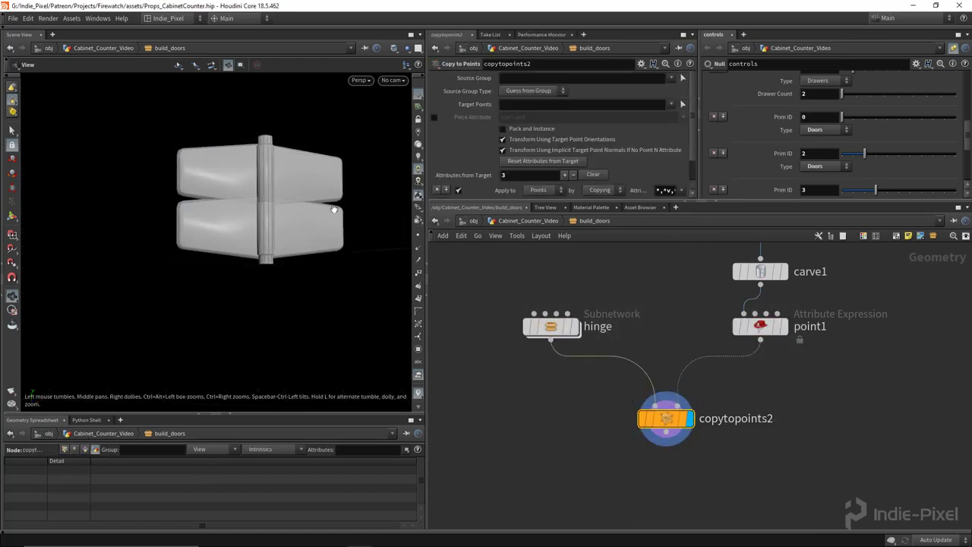
# Insert a Transform node between hinge and copytopoints2, aligned below hinge, and set its uniform scale to 0.2.
pyautogui.scroll(-4, 600, 392)
pyautogui.press('Tab')
pyautogui.write('tr')
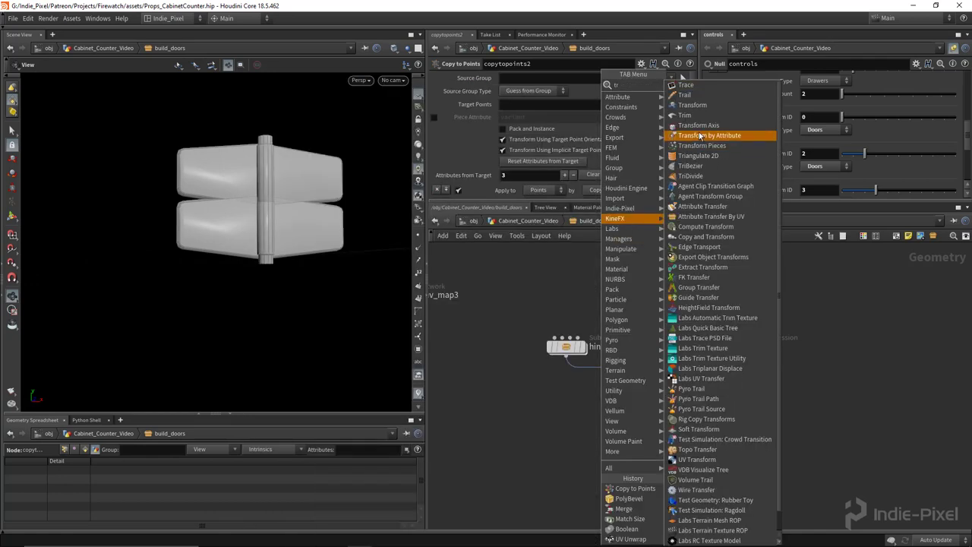
pyautogui.click(699, 104)
pyautogui.click(623, 379)
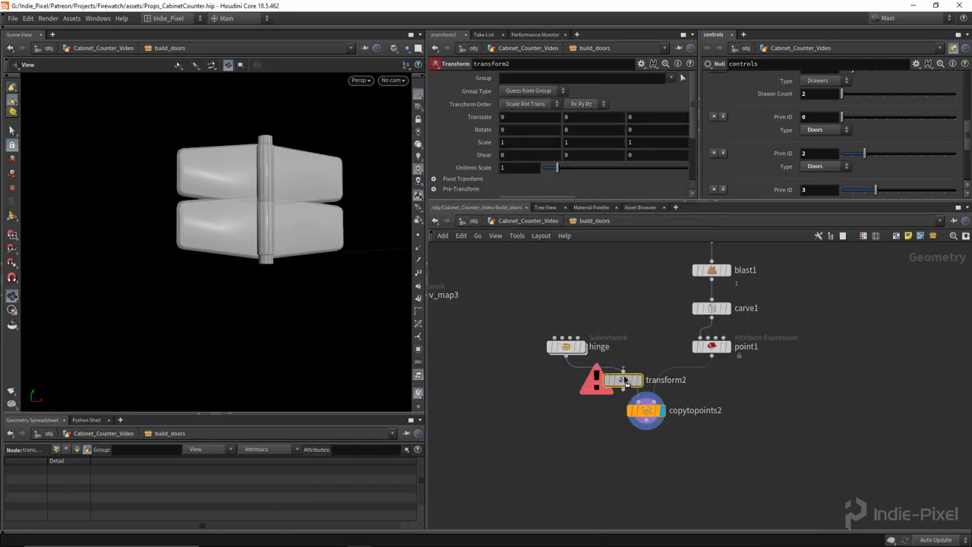
pyautogui.moveTo(621, 383); pyautogui.dragTo(565, 381)
pyautogui.moveTo(515, 169); pyautogui.dragTo(152, 186, button='middle')
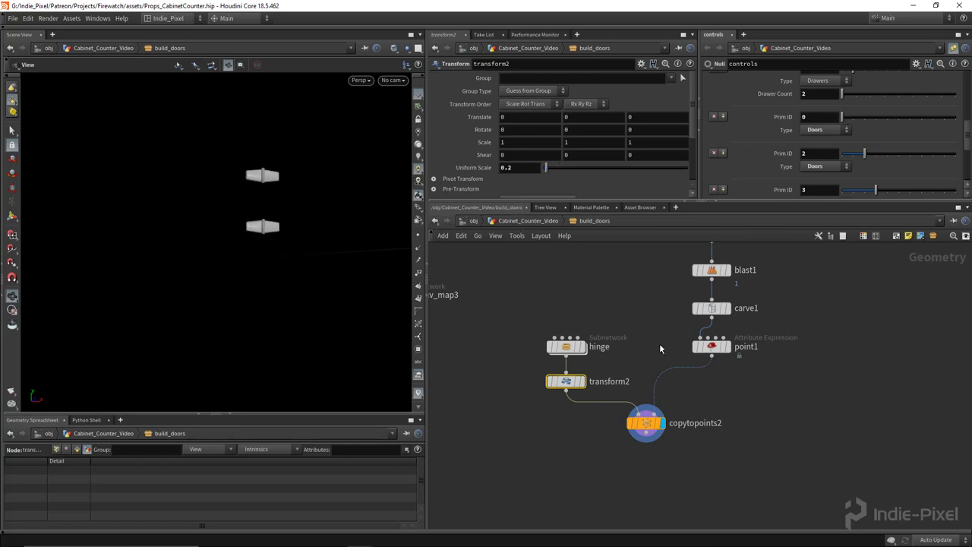
# Turn on the template display for merge1 to compare the hinge size with the door outline.
pyautogui.scroll(-3, 659, 343)
pyautogui.scroll(4, 517, 416)
pyautogui.click(534, 395)
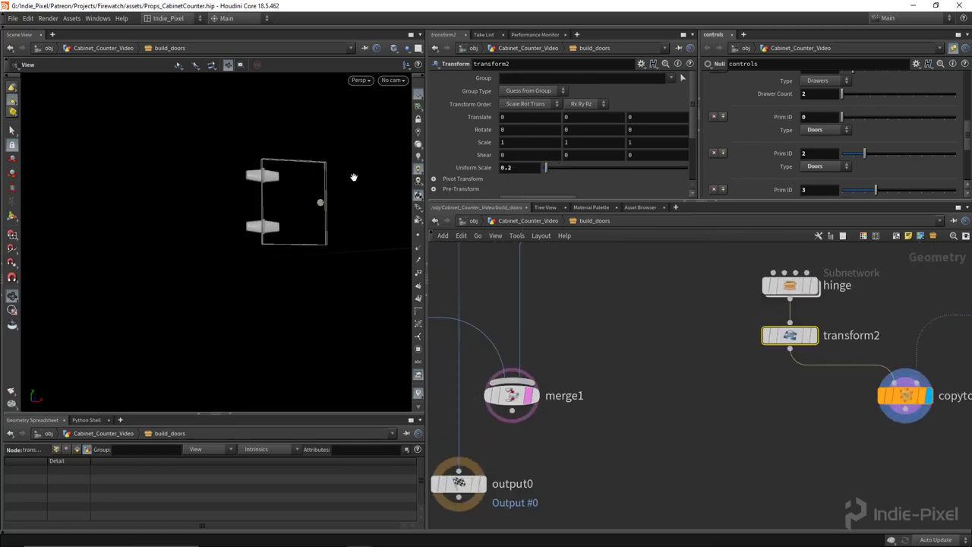
pyautogui.moveTo(293, 181); pyautogui.dragTo(312, 202, button='right')
pyautogui.moveTo(312, 202); pyautogui.dragTo(313, 228)
# Set transform2's uniform scale to 0.059 and its Y scale to 1.48, checking the hinges against the door.
pyautogui.moveTo(513, 171); pyautogui.dragTo(467, 190, button='middle')
pyautogui.moveTo(571, 144); pyautogui.dragTo(569, 163, button='middle')
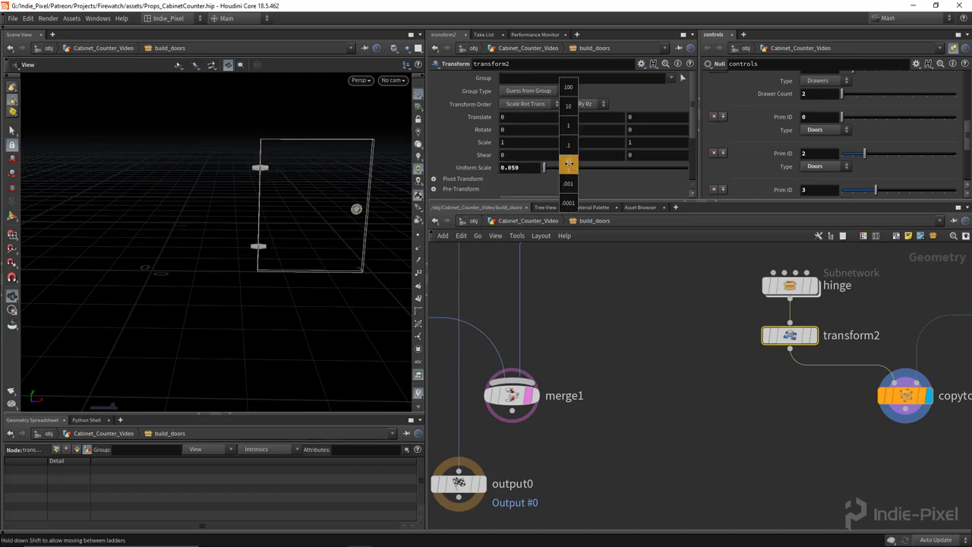
pyautogui.moveTo(789, 165); pyautogui.dragTo(746, 165, button='middle')
pyautogui.moveTo(281, 226); pyautogui.dragTo(241, 245, button='middle')
pyautogui.moveTo(246, 247); pyautogui.dragTo(223, 211)
# Merge copytopoints2 into merge1, feed merge1 into output0 aligned beneath it, and display output0.
pyautogui.scroll(-4, 627, 375)
pyautogui.moveTo(616, 440); pyautogui.dragTo(643, 381, button='middle')
pyautogui.click(573, 369)
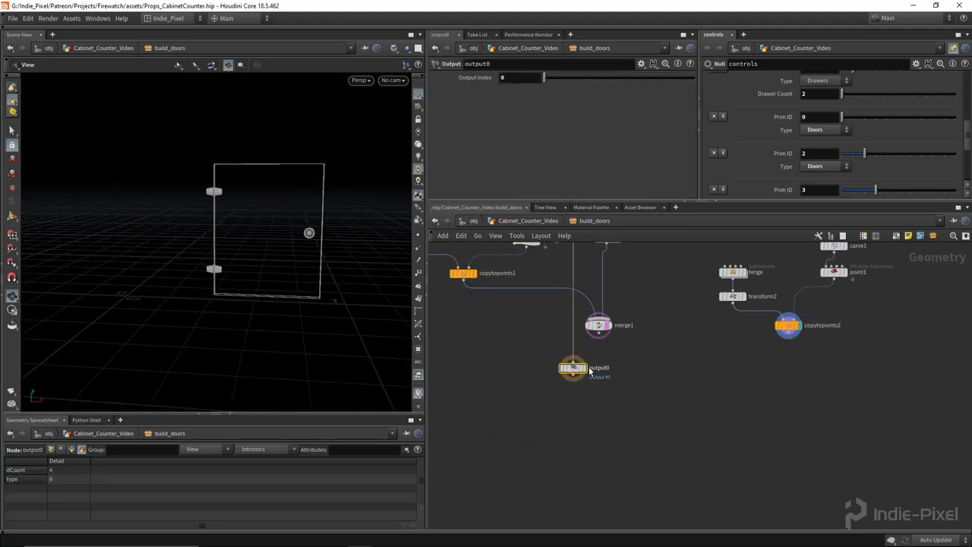
pyautogui.moveTo(573, 369); pyautogui.dragTo(640, 453)
pyautogui.moveTo(661, 386); pyautogui.dragTo(630, 394, button='middle')
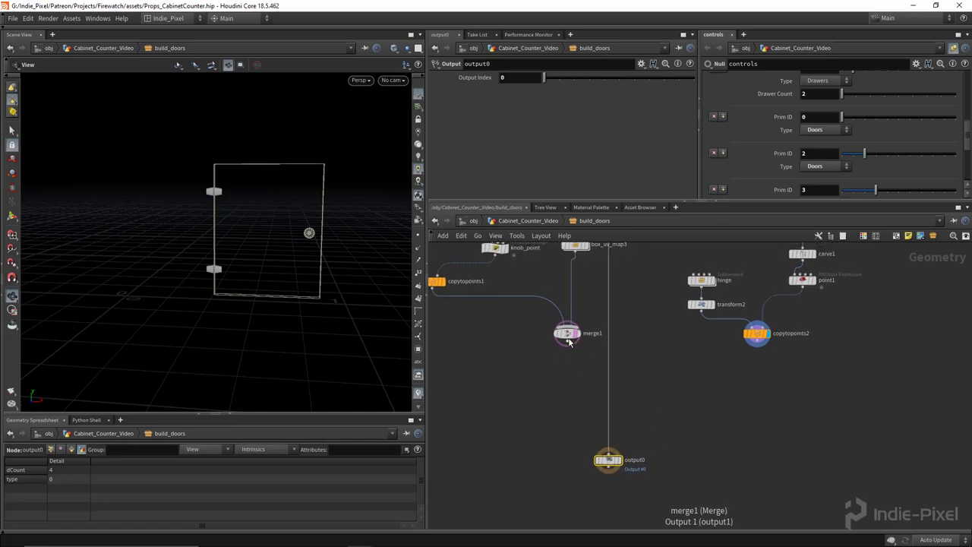
pyautogui.moveTo(568, 342); pyautogui.dragTo(588, 411)
pyautogui.moveTo(756, 347); pyautogui.dragTo(600, 408)
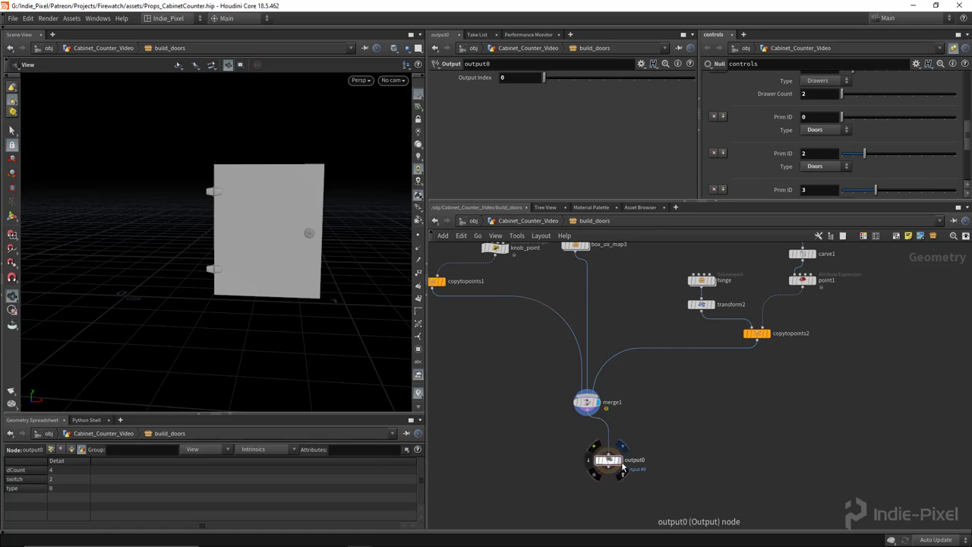
pyautogui.moveTo(605, 461); pyautogui.dragTo(584, 441)
pyautogui.scroll(-5, 555, 387)
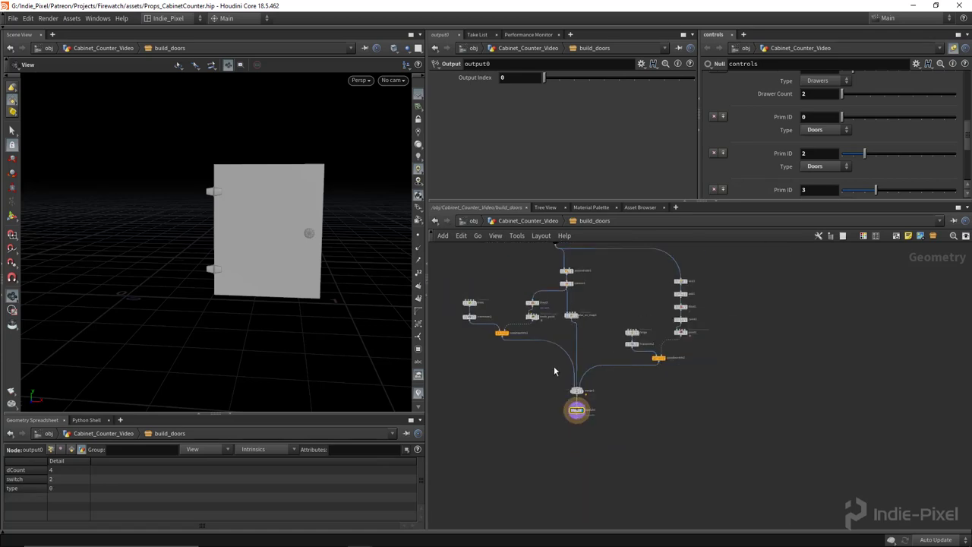
# Reposition the prim_in node above its branches and go back up to the Cabinet_Counter_Video network.
pyautogui.moveTo(545, 271); pyautogui.dragTo(580, 337, button='middle')
pyautogui.moveTo(615, 311); pyautogui.dragTo(628, 286)
pyautogui.click(738, 457)
pyautogui.moveTo(737, 465); pyautogui.dragTo(727, 417, button='middle')
pyautogui.press('u')
# Examine the hinges' size and placement on the doors of the complete cabinet from close up and farther away.
pyautogui.moveTo(262, 272); pyautogui.dragTo(176, 249, button='right')
pyautogui.moveTo(177, 249); pyautogui.dragTo(262, 239)
pyautogui.moveTo(262, 239); pyautogui.dragTo(417, 235, button='right')
pyautogui.moveTo(205, 221); pyautogui.dragTo(414, 214, button='right')
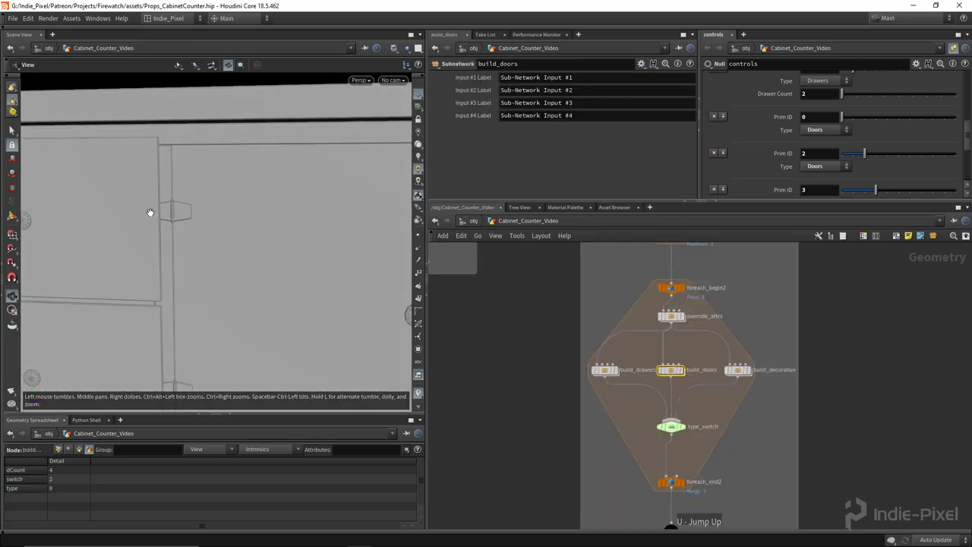
pyautogui.moveTo(150, 213); pyautogui.dragTo(202, 212, button='right')
pyautogui.moveTo(202, 212); pyautogui.dragTo(178, 215)
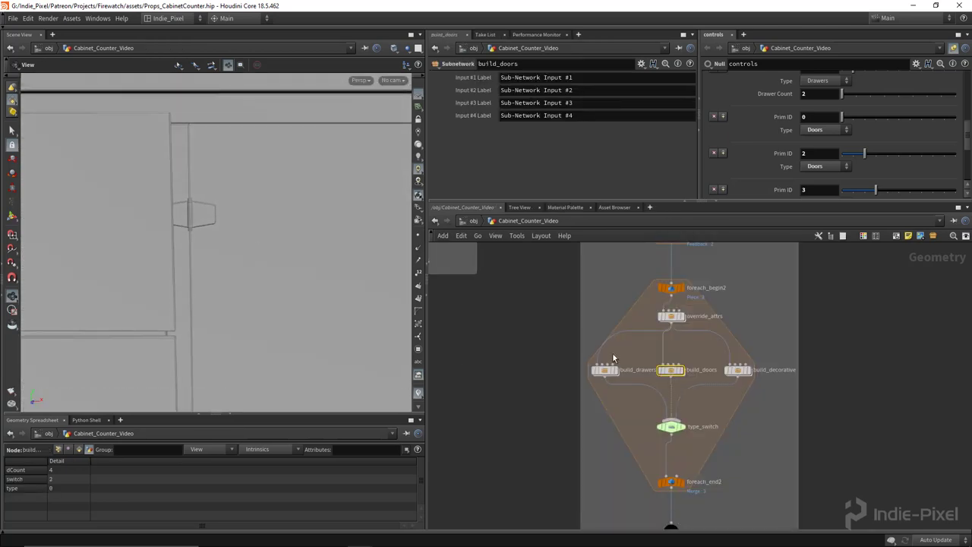
pyautogui.scroll(-2, 666, 394)
pyautogui.moveTo(231, 228); pyautogui.dragTo(80, 230, button='right')
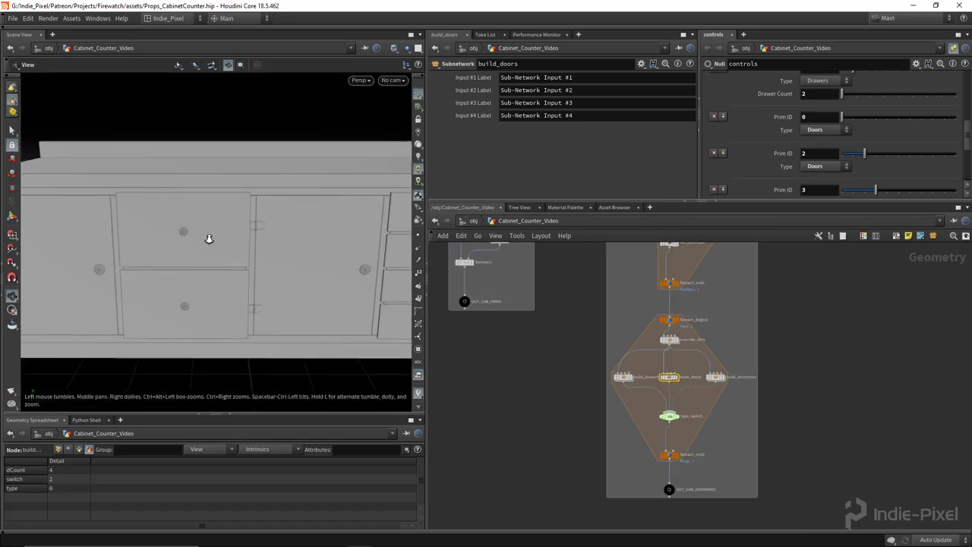
pyautogui.moveTo(209, 238); pyautogui.dragTo(246, 225)
# With the viewport kept on the whole cabinet, reopen build_doors and set transform2's uniform scale to 0.037 and Y scale to 2.18.
pyautogui.doubleClick(669, 377)
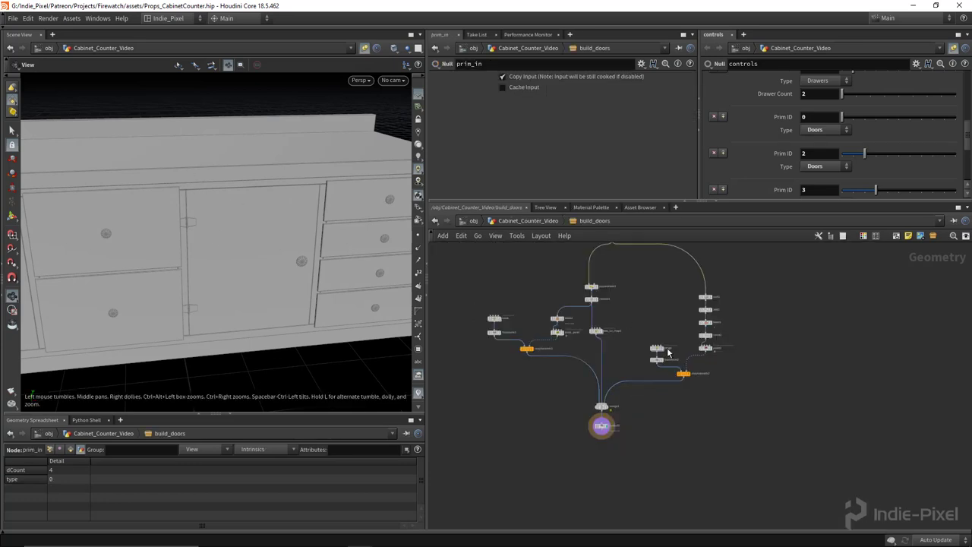
pyautogui.scroll(5, 667, 352)
pyautogui.click(629, 392)
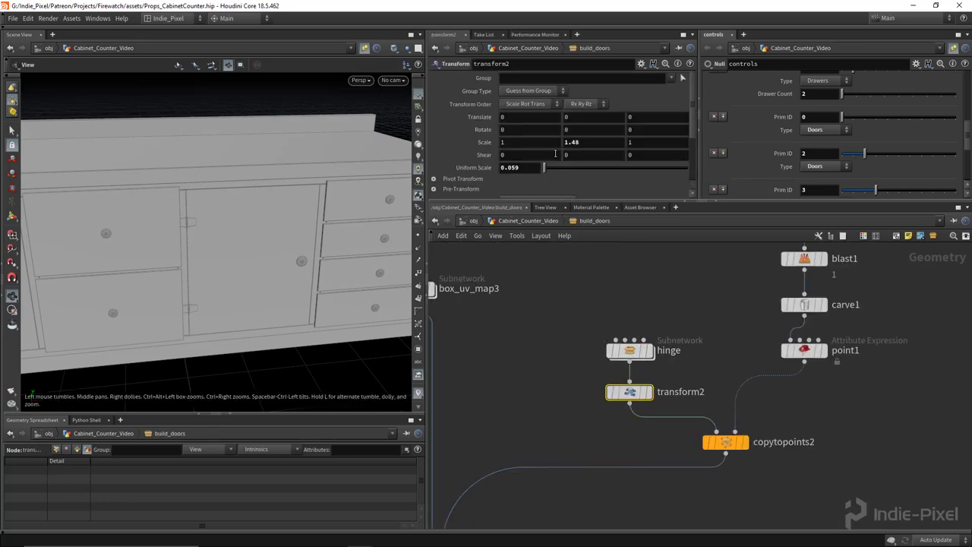
pyautogui.moveTo(532, 169); pyautogui.dragTo(363, 190, button='middle')
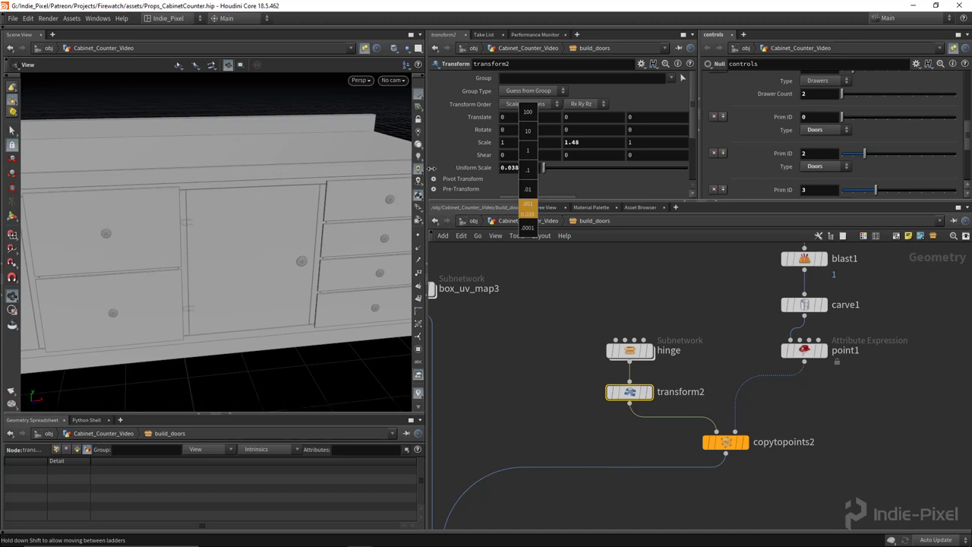
pyautogui.moveTo(426, 168); pyautogui.dragTo(428, 169, button='middle')
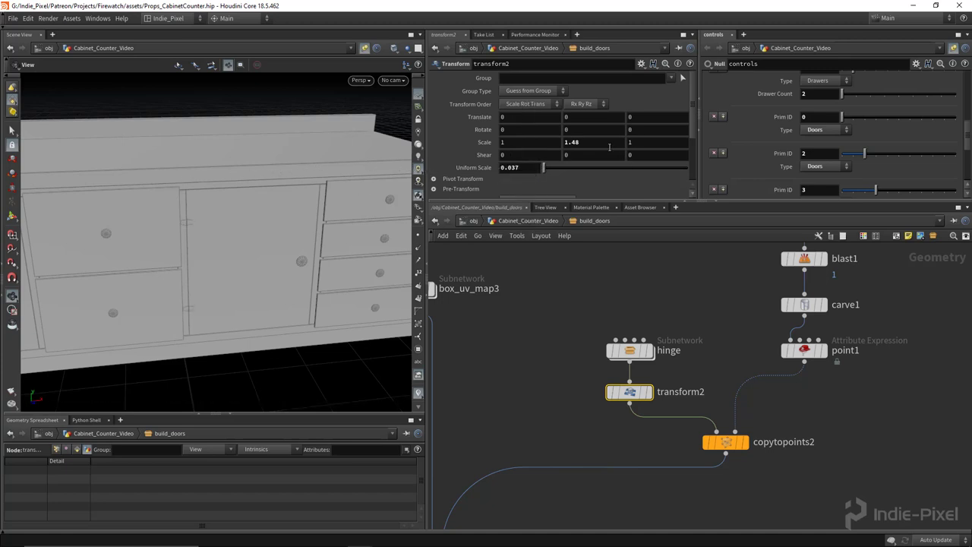
pyautogui.moveTo(609, 146); pyautogui.dragTo(623, 145, button='middle')
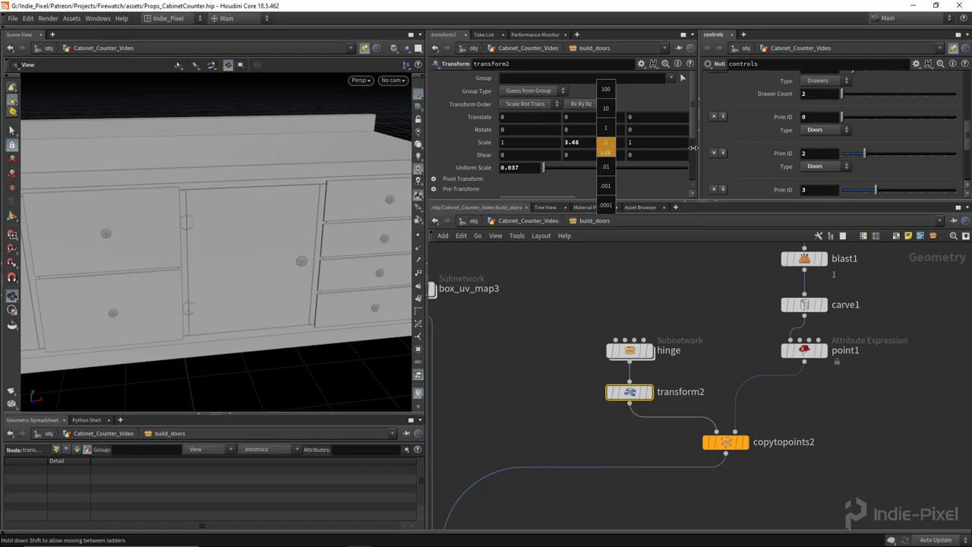
pyautogui.moveTo(650, 151); pyautogui.dragTo(650, 151, button='middle')
pyautogui.moveTo(274, 284); pyautogui.dragTo(200, 230)
pyautogui.moveTo(200, 230); pyautogui.dragTo(235, 223, button='right')
# Set the cabinet's thickness to 0.0385 in the controls and check the gap around the hinges.
pyautogui.scroll(5, 772, 149)
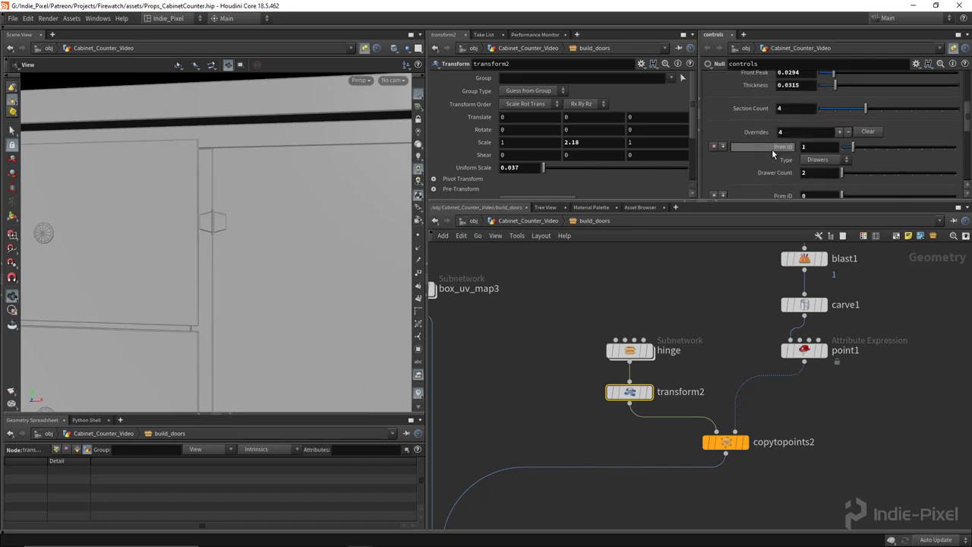
pyautogui.moveTo(801, 137); pyautogui.dragTo(842, 166, button='middle')
pyautogui.moveTo(233, 210); pyautogui.dragTo(150, 215, button='right')
pyautogui.moveTo(150, 215); pyautogui.dragTo(232, 221)
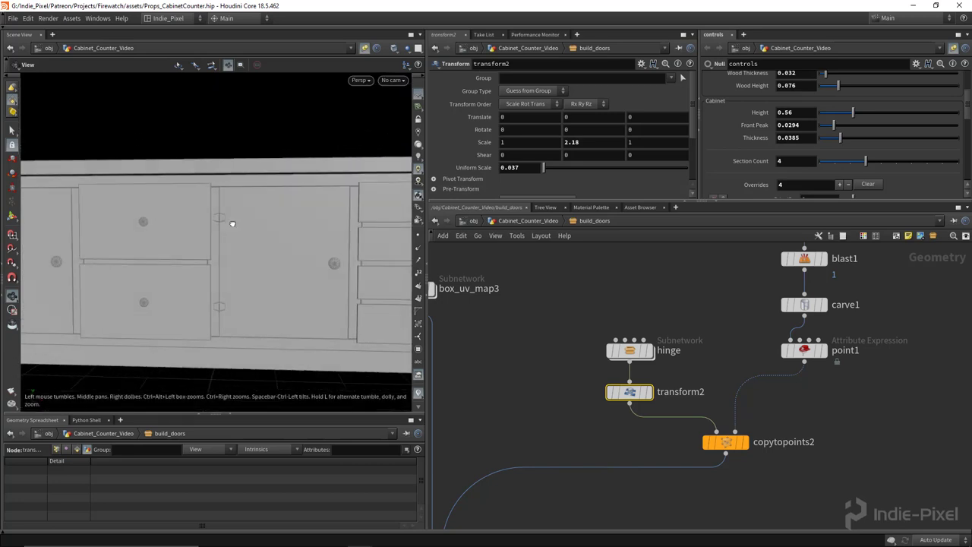
# Set transform2's Y scale to 1.83 and uniform scale to 0.041, then review the whole cabinet from several angles.
pyautogui.moveTo(580, 142); pyautogui.dragTo(551, 205, button='middle')
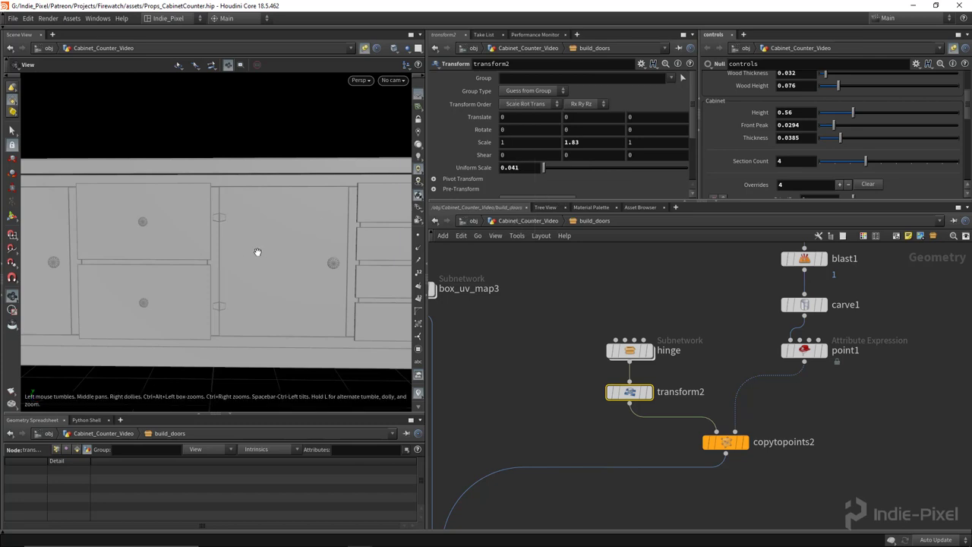
pyautogui.moveTo(258, 253); pyautogui.dragTo(190, 247, button='right')
pyautogui.moveTo(190, 247); pyautogui.dragTo(130, 253)
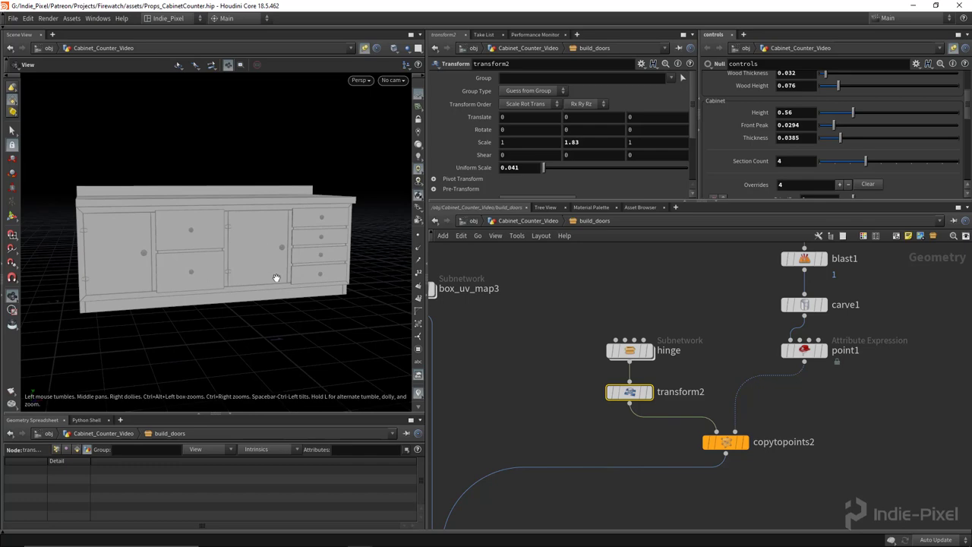
pyautogui.moveTo(277, 278); pyautogui.dragTo(209, 249)
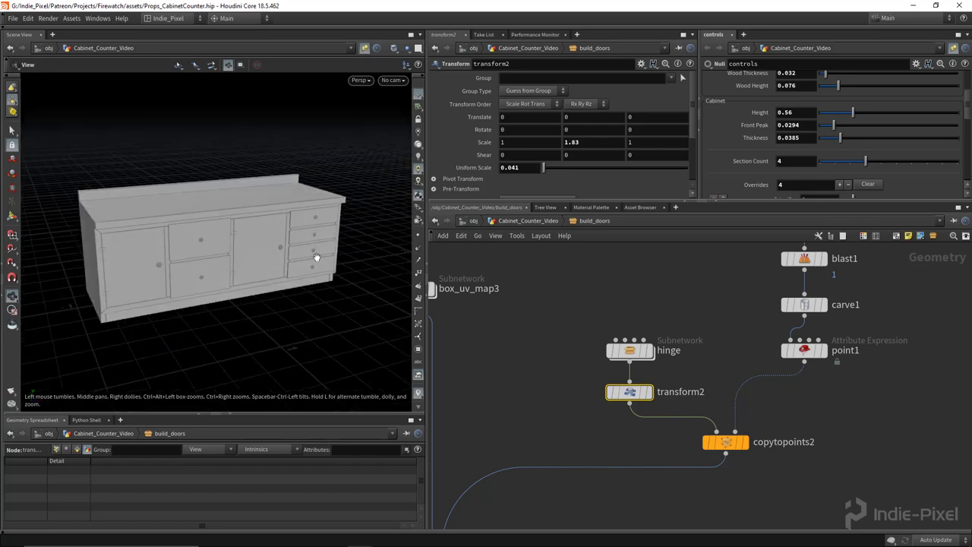
pyautogui.moveTo(317, 256); pyautogui.dragTo(277, 211)
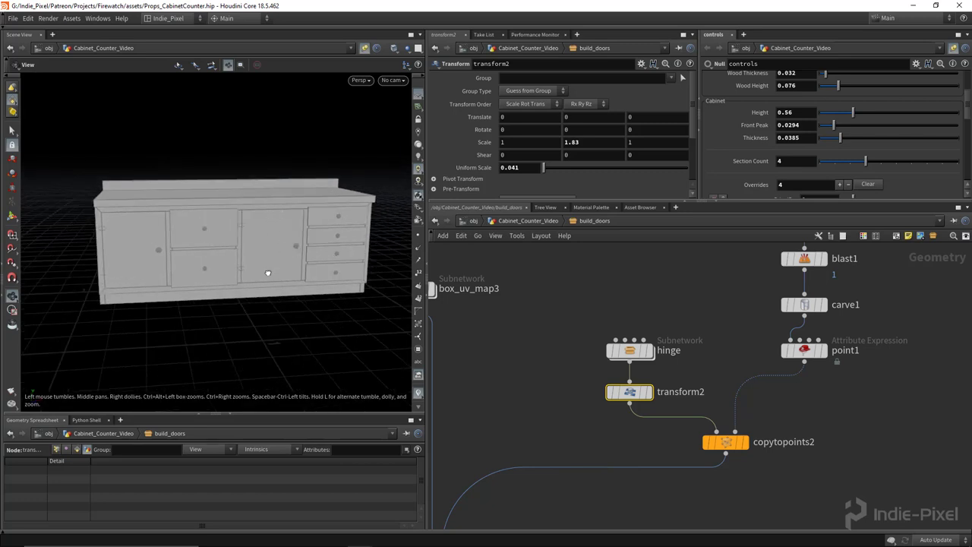
pyautogui.moveTo(268, 273); pyautogui.dragTo(261, 268)
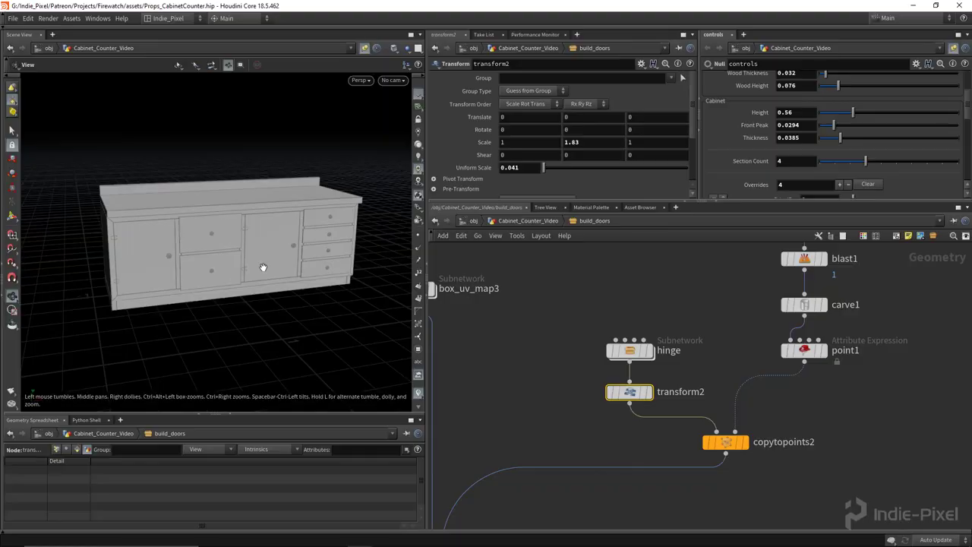